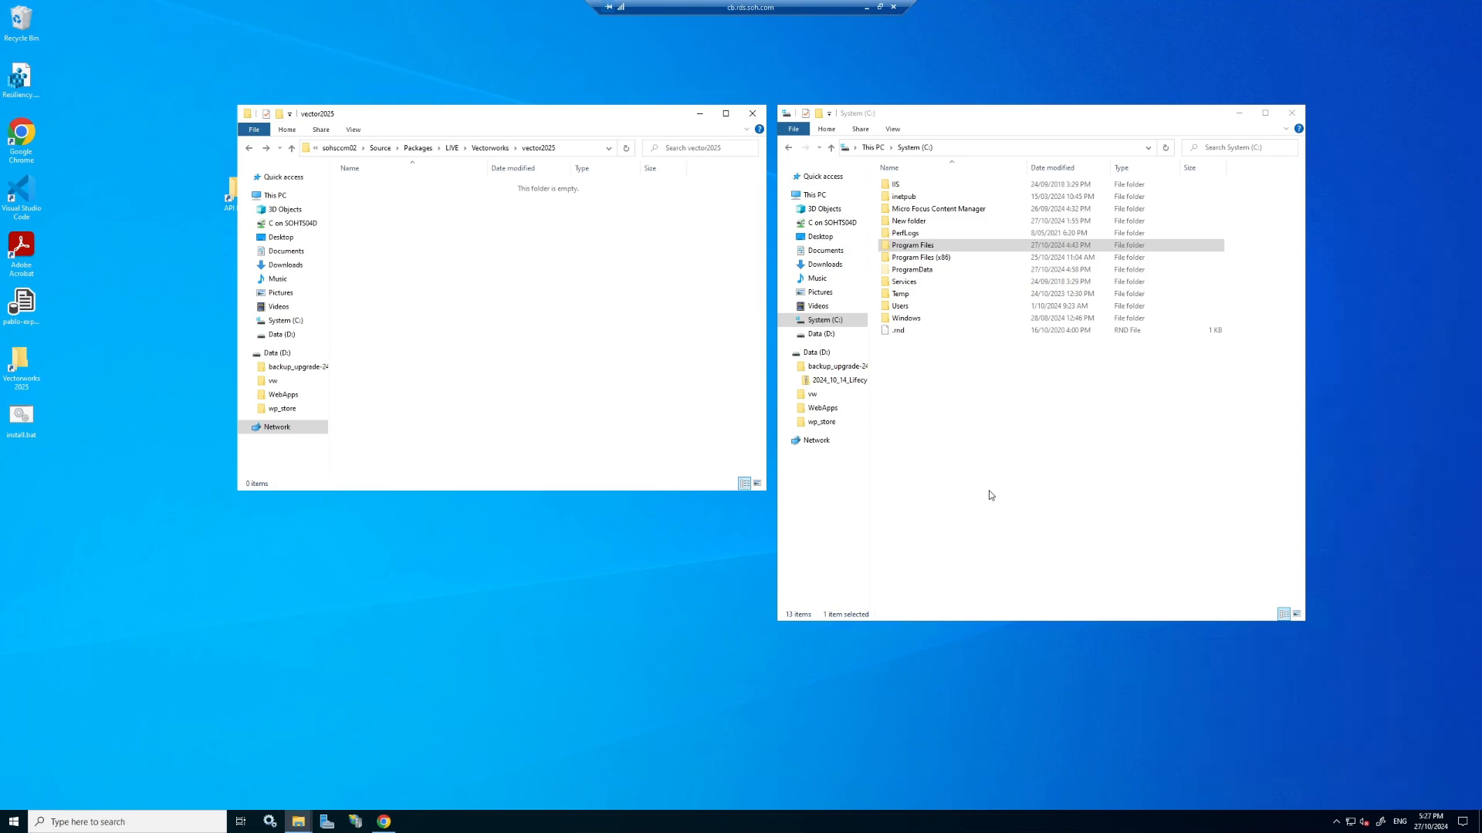
Extract Vectorworks 2025 Install Manager 780616.exe from Downloads into a folder of the same name with 7-Zip.
{"action": "left_click", "coordinate": [306, 267]}
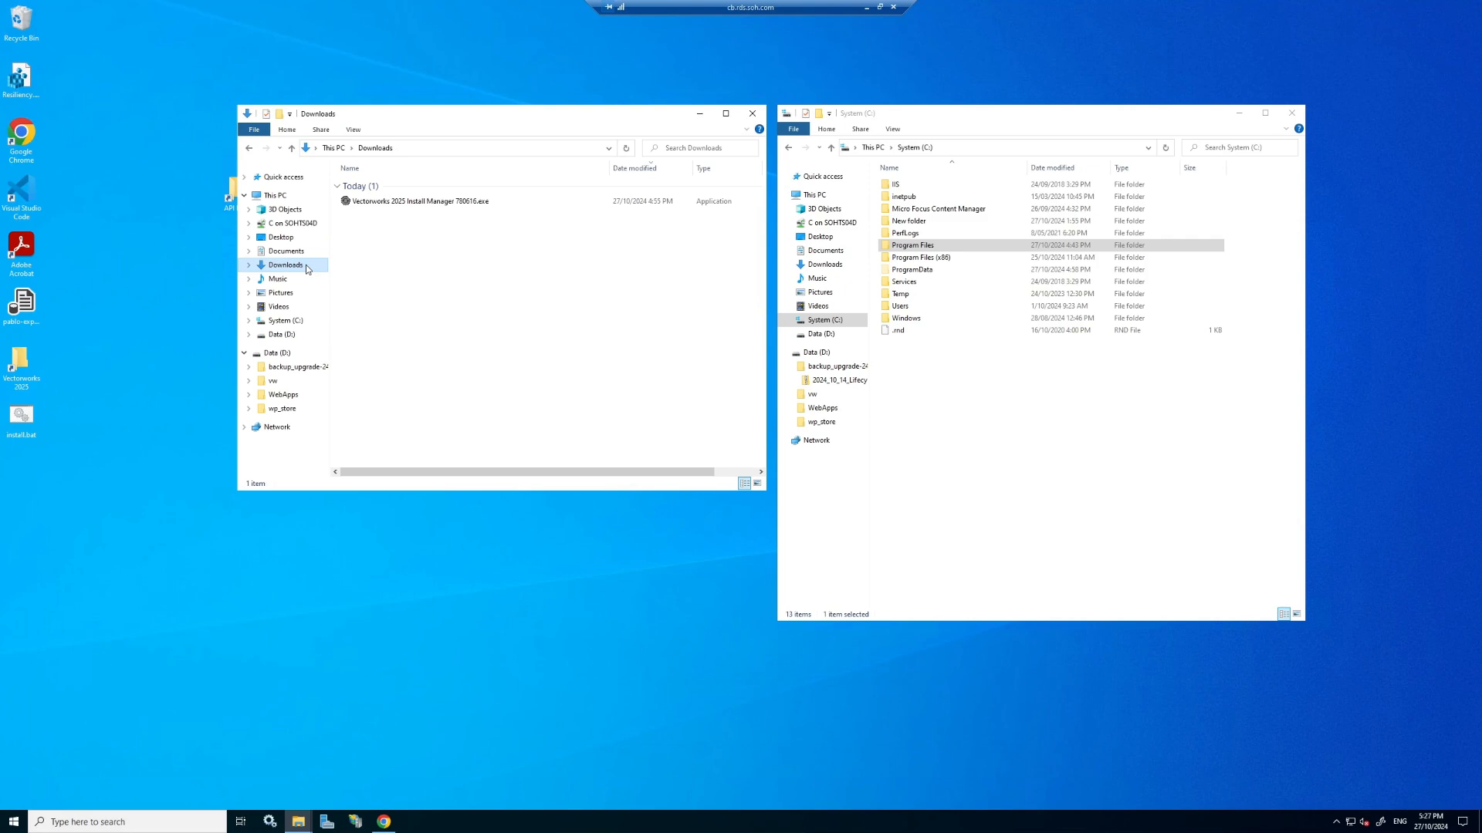
{"action": "right_click", "coordinate": [420, 202]}
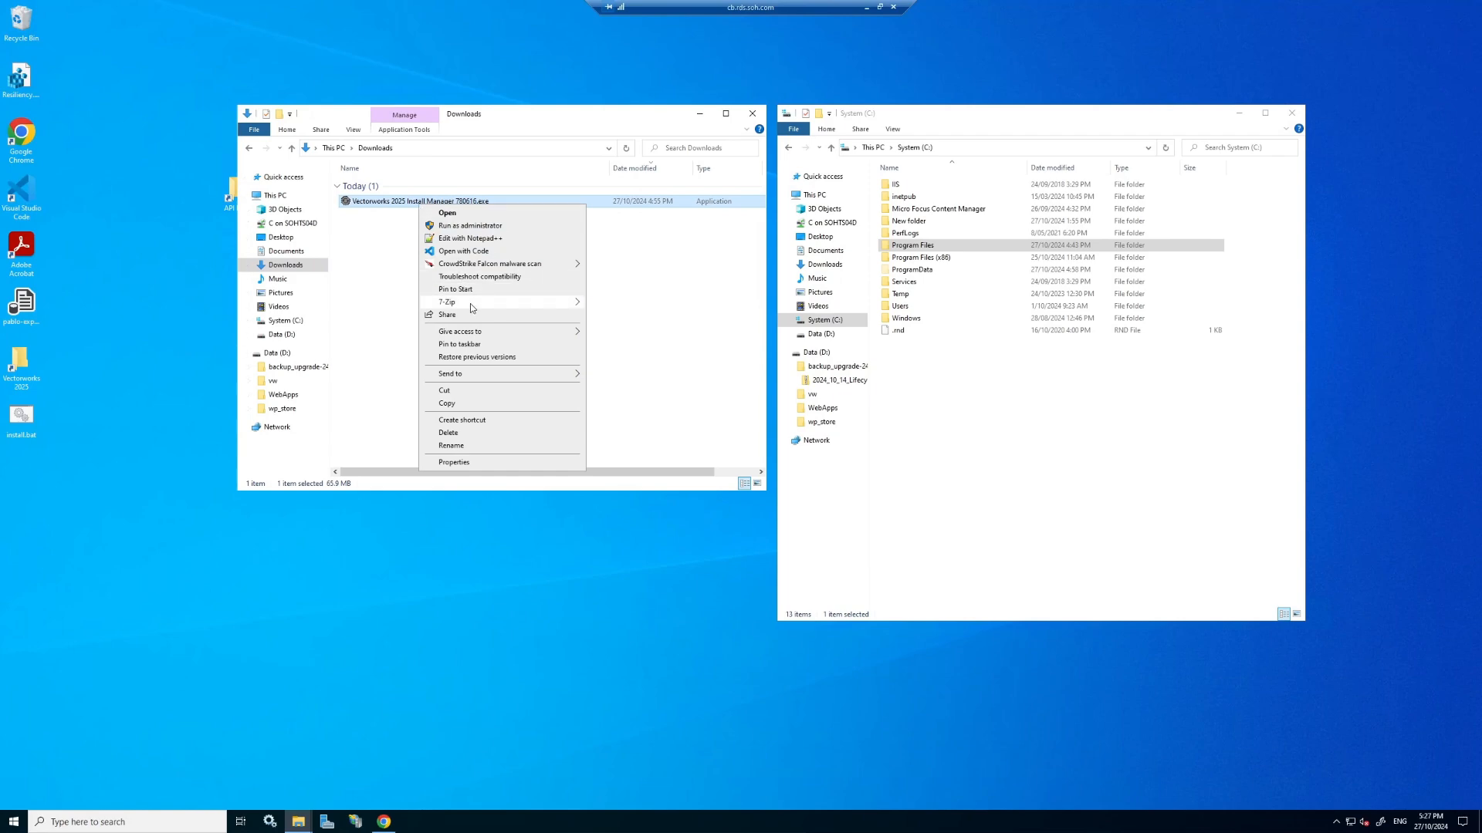
{"action": "mouse_move", "coordinate": [482, 305]}
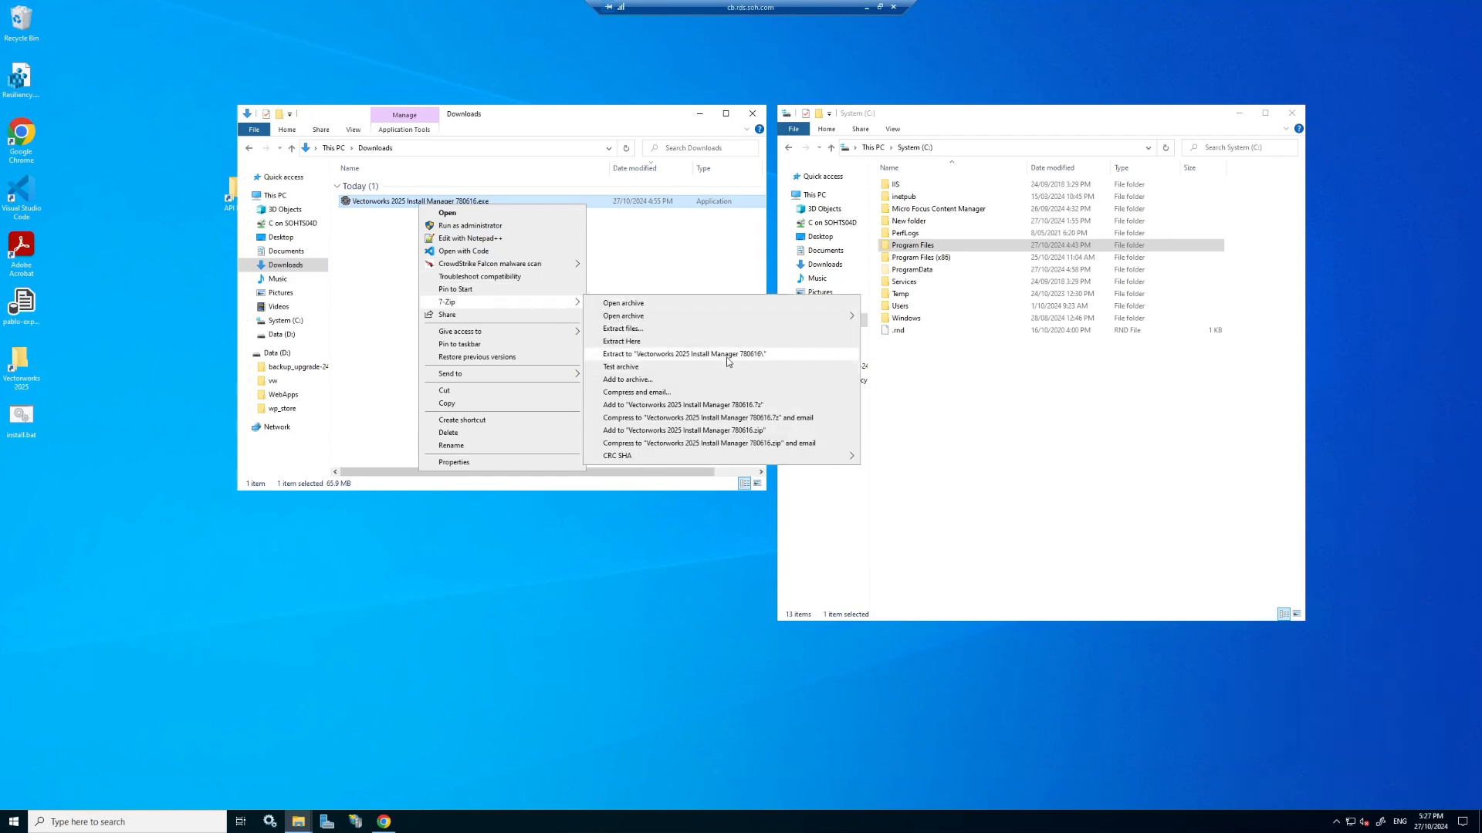
{"action": "left_click", "coordinate": [684, 355]}
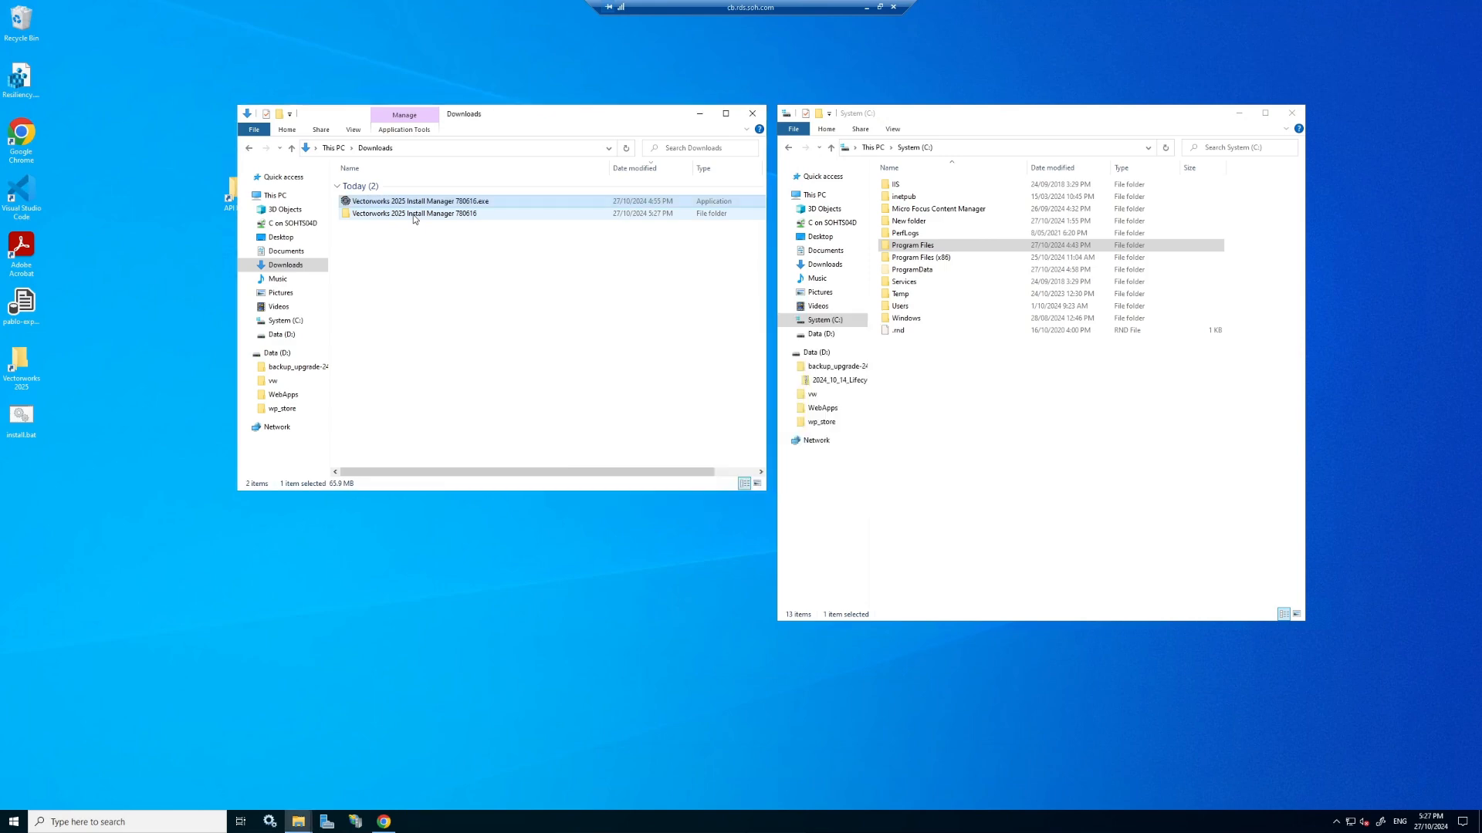
Rename the extracted Vectorworks 2025 Install Manager folder to vw25.
{"action": "left_click", "coordinate": [414, 215]}
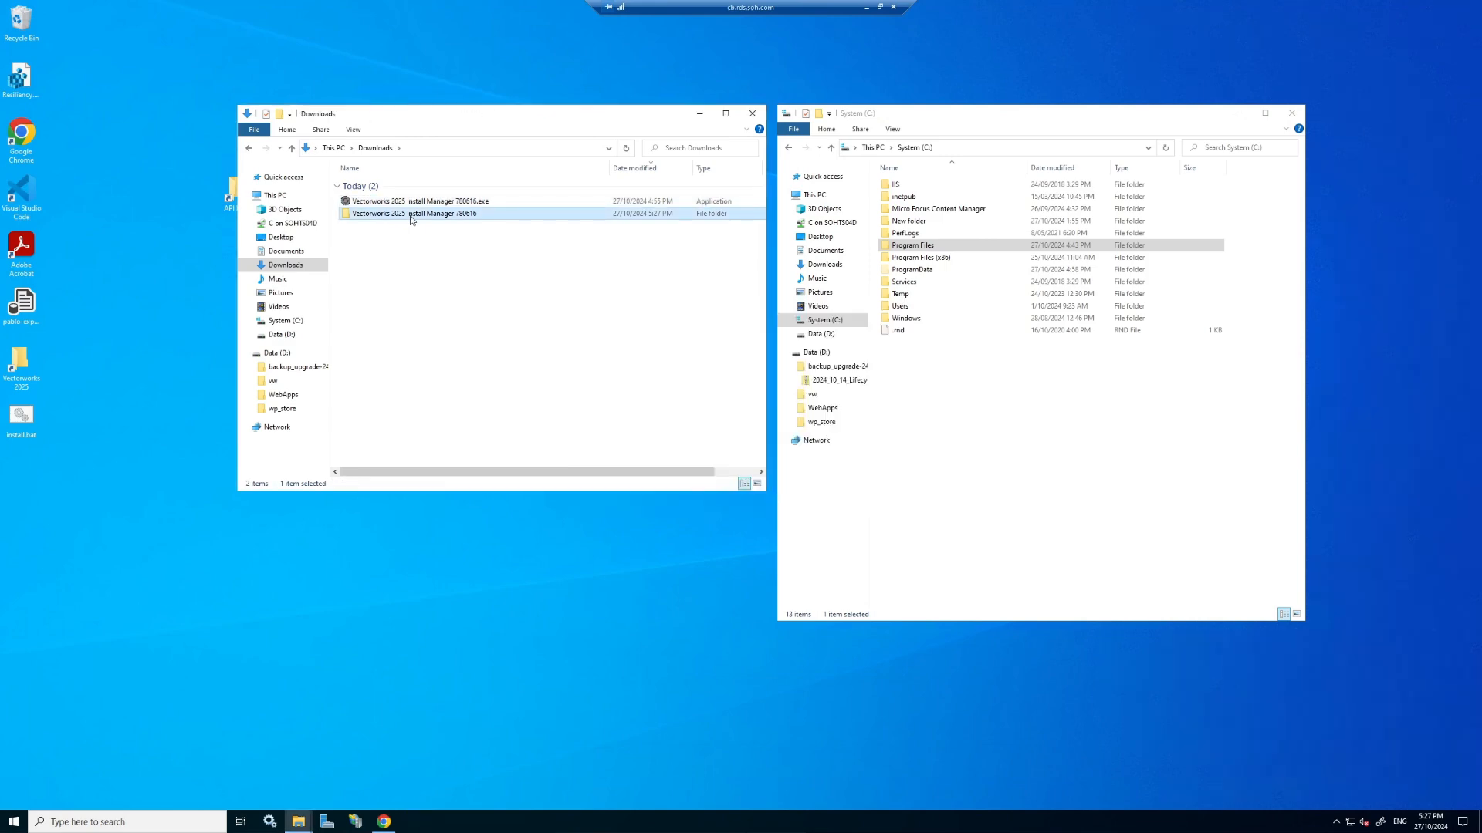
{"action": "left_click", "coordinate": [394, 218]}
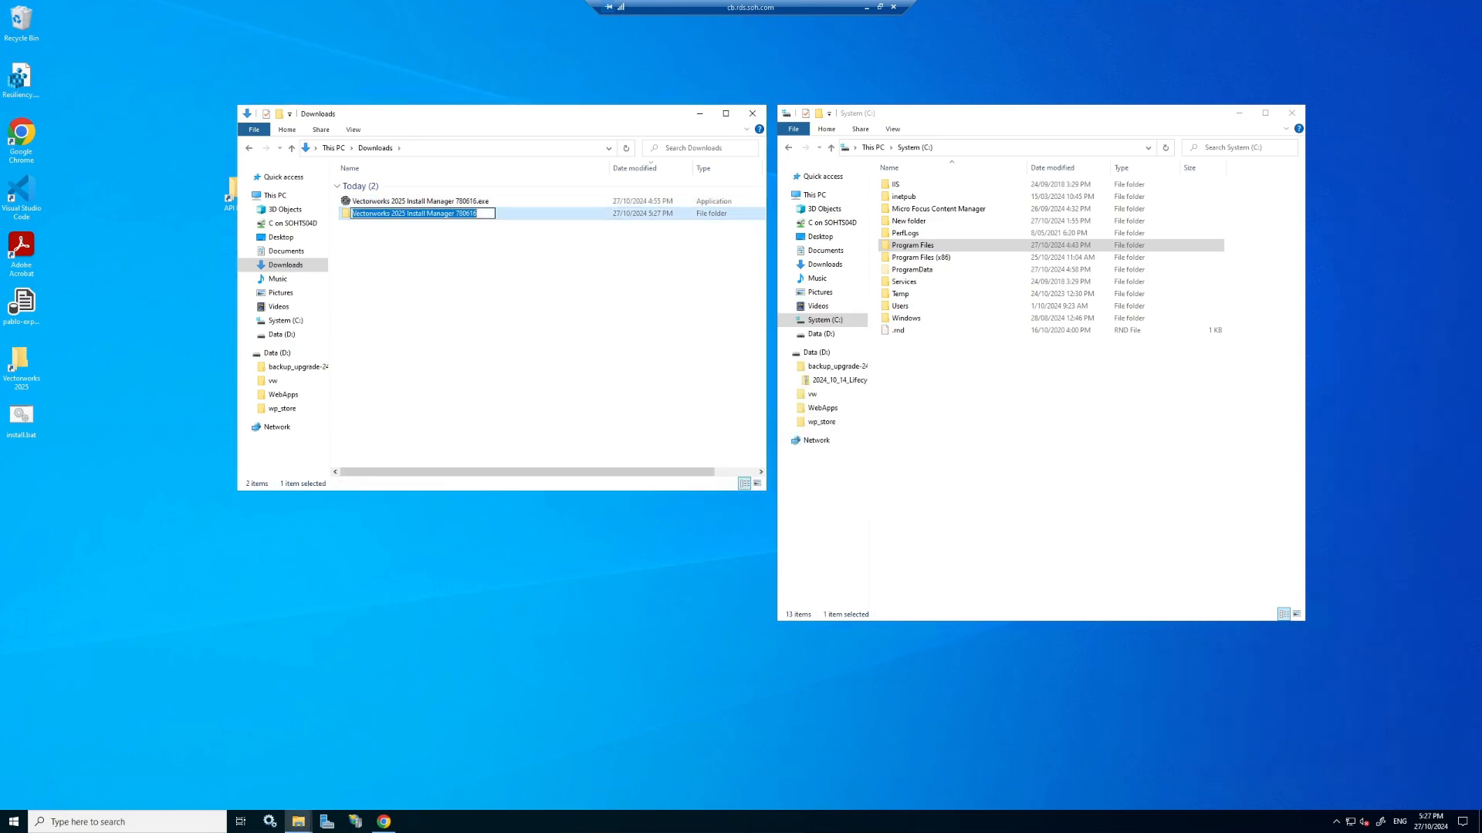
{"action": "type", "text": "vw25"}
{"action": "key", "text": "Return"}
Permanently delete the original Vectorworks 2025 Install Manager 780616.exe from Downloads.
{"action": "left_click", "coordinate": [430, 200]}
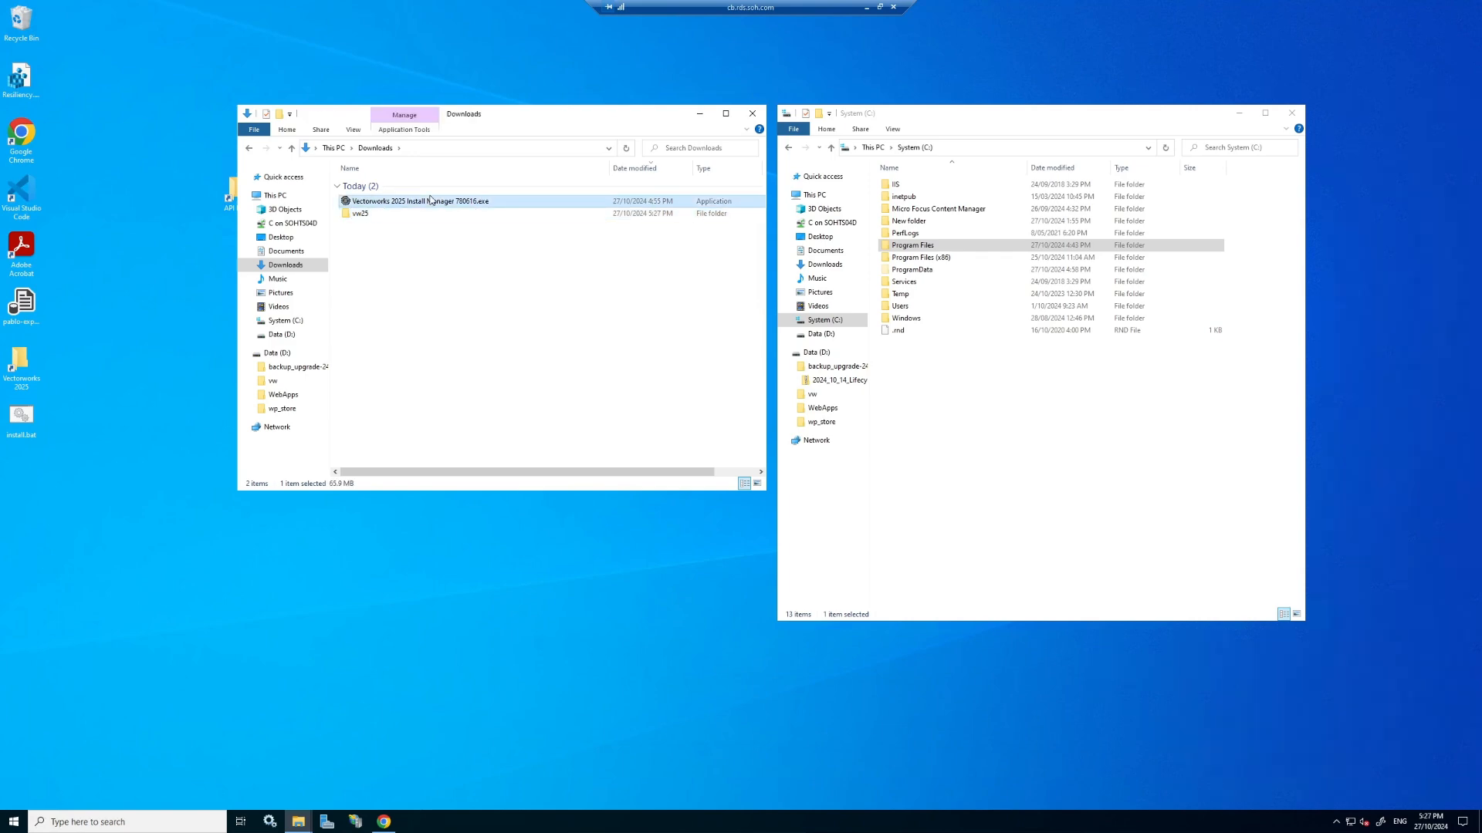
{"action": "key", "text": "shift+Delete"}
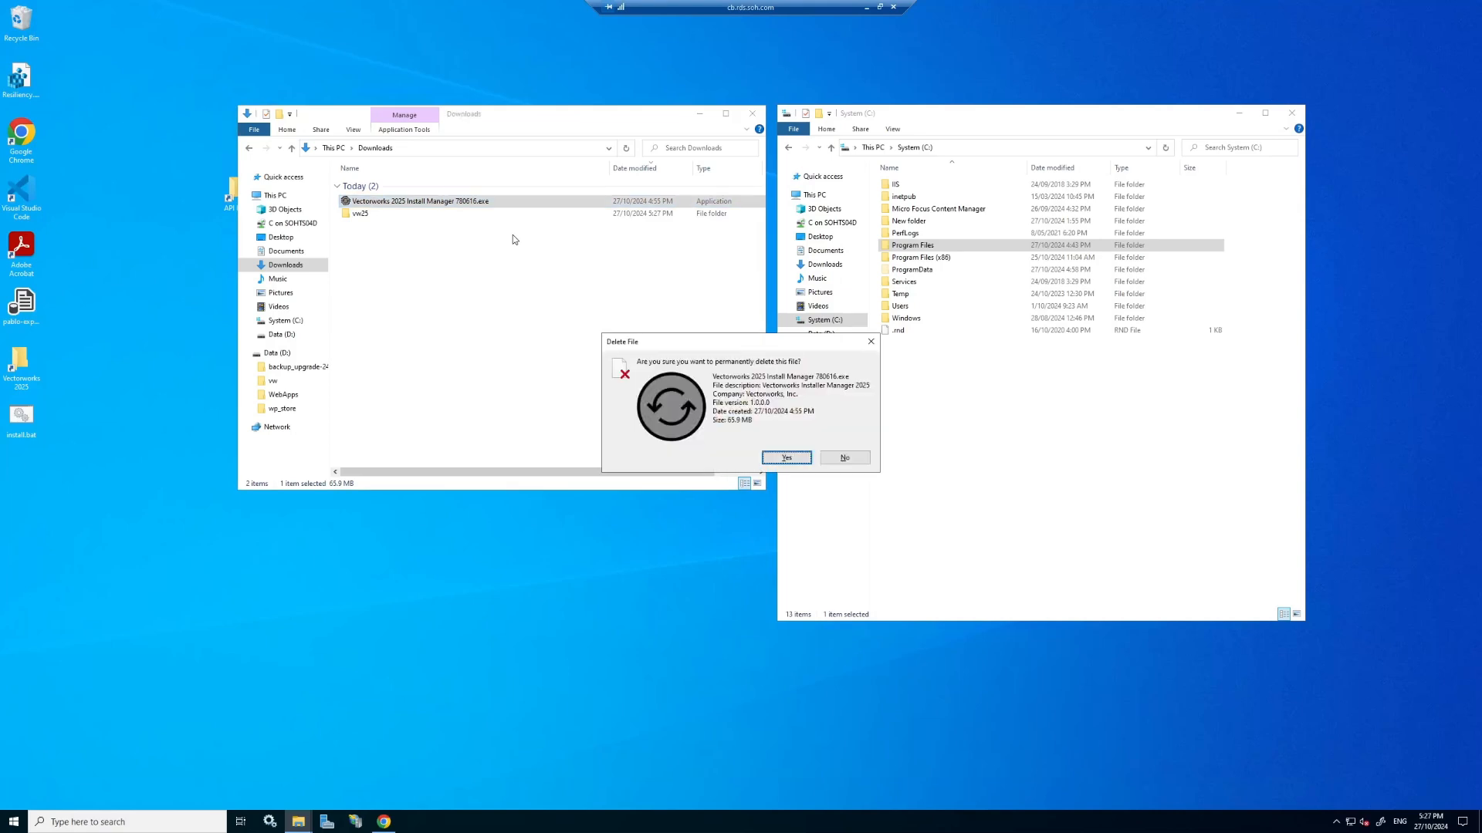
{"action": "key", "text": "Return"}
Check inside the vw25 folder, return to Downloads and cut the folder.
{"action": "double_click", "coordinate": [498, 202]}
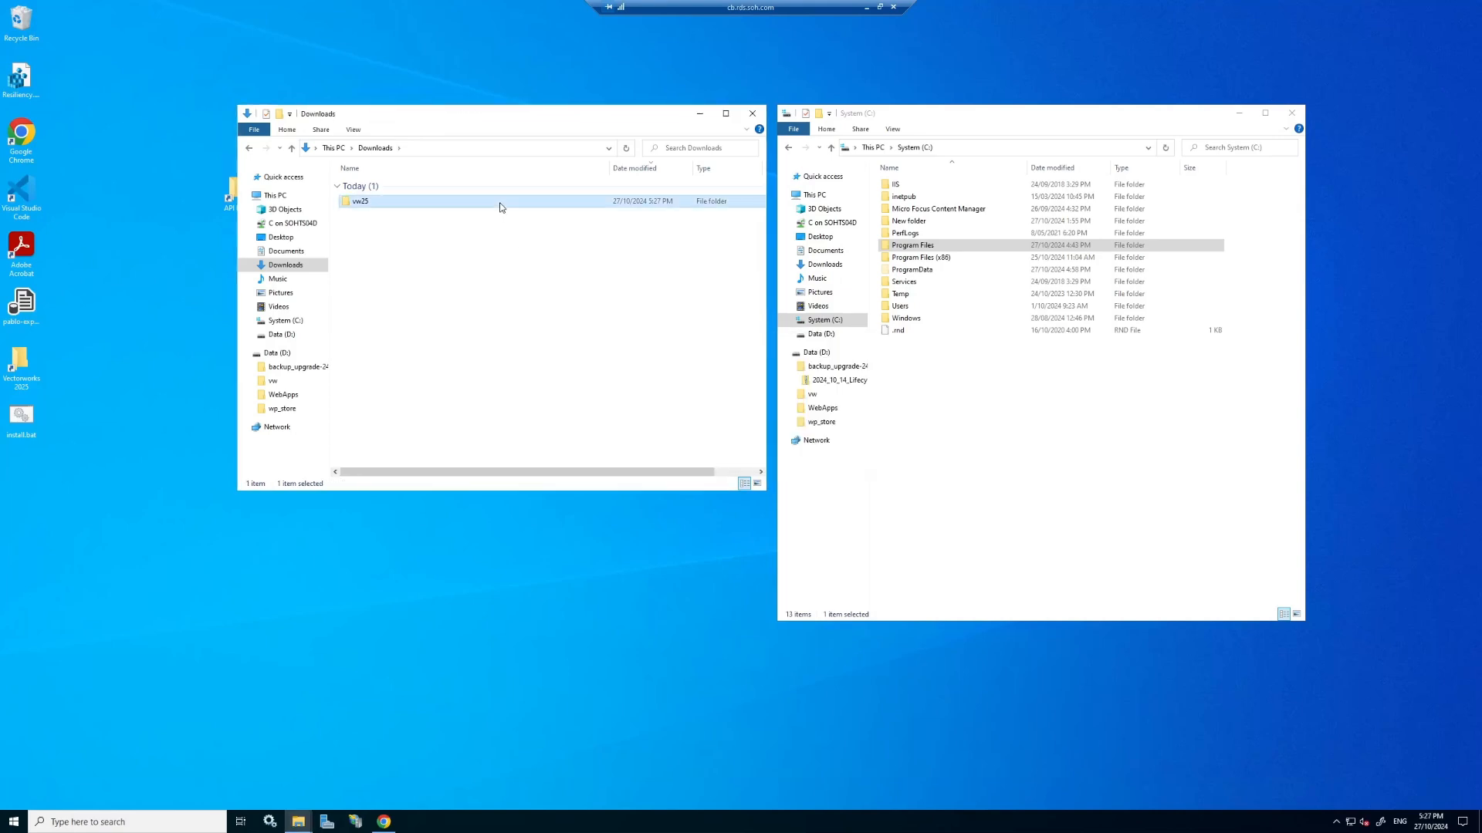
{"action": "left_click", "coordinate": [247, 148]}
{"action": "left_click", "coordinate": [409, 225]}
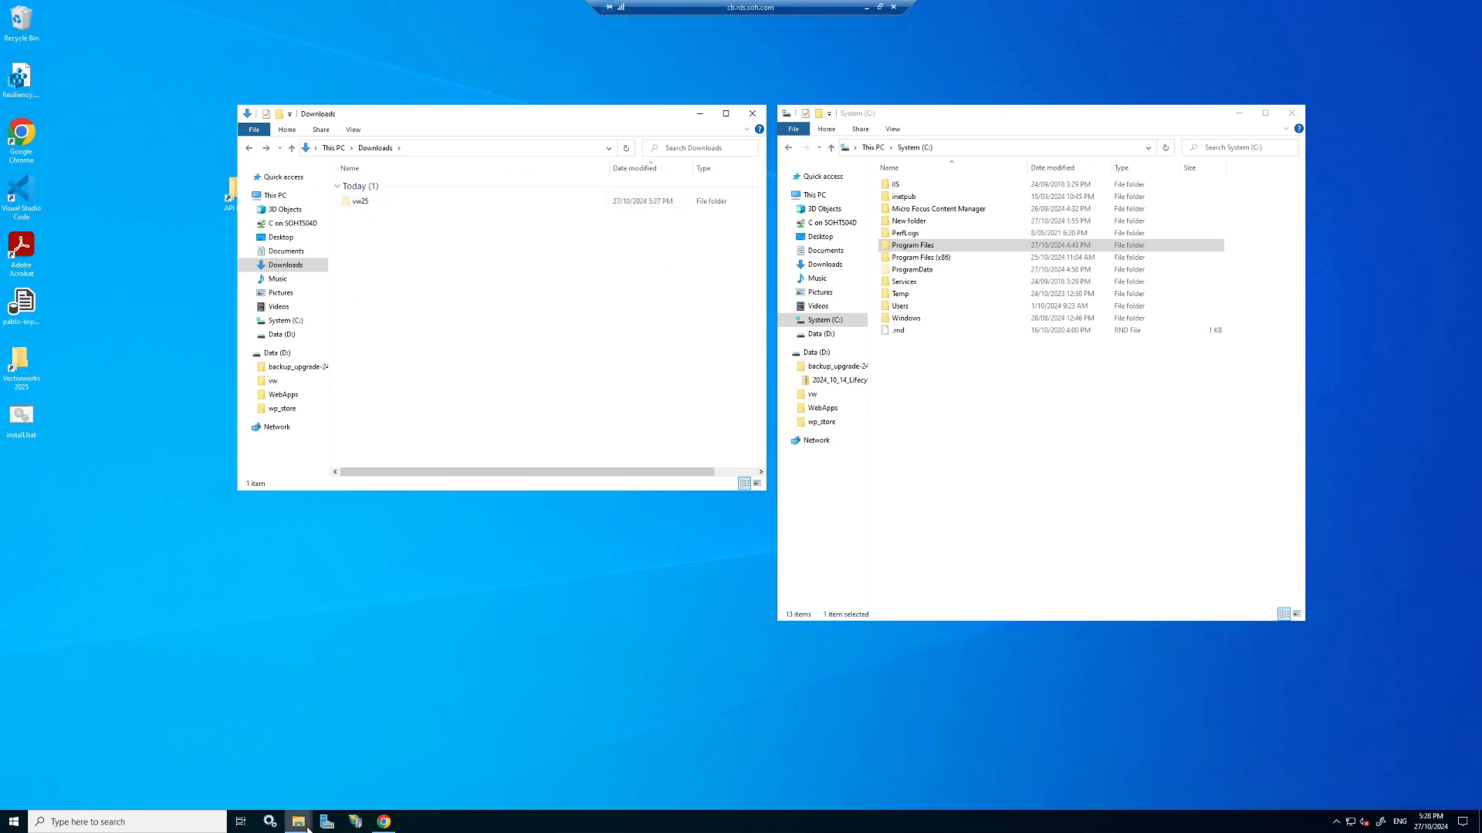
Go to \\sohsccm02\Source\Packages\LIVE\Vectorworks\ in the System (C:) File Explorer window and paste the vw25 folder there.
{"action": "left_click", "coordinate": [971, 553]}
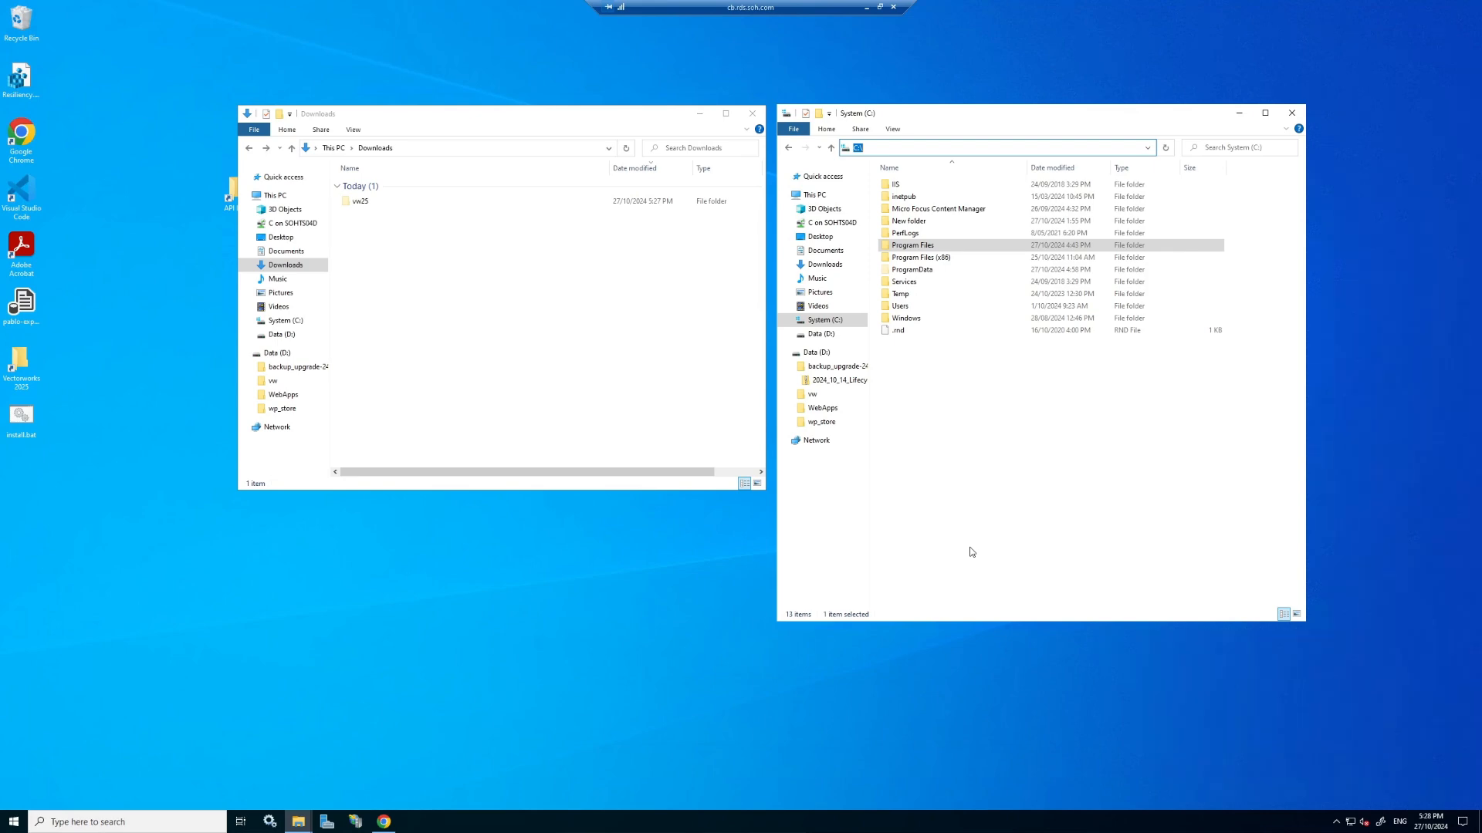
{"action": "type", "text": "\\\\s"}
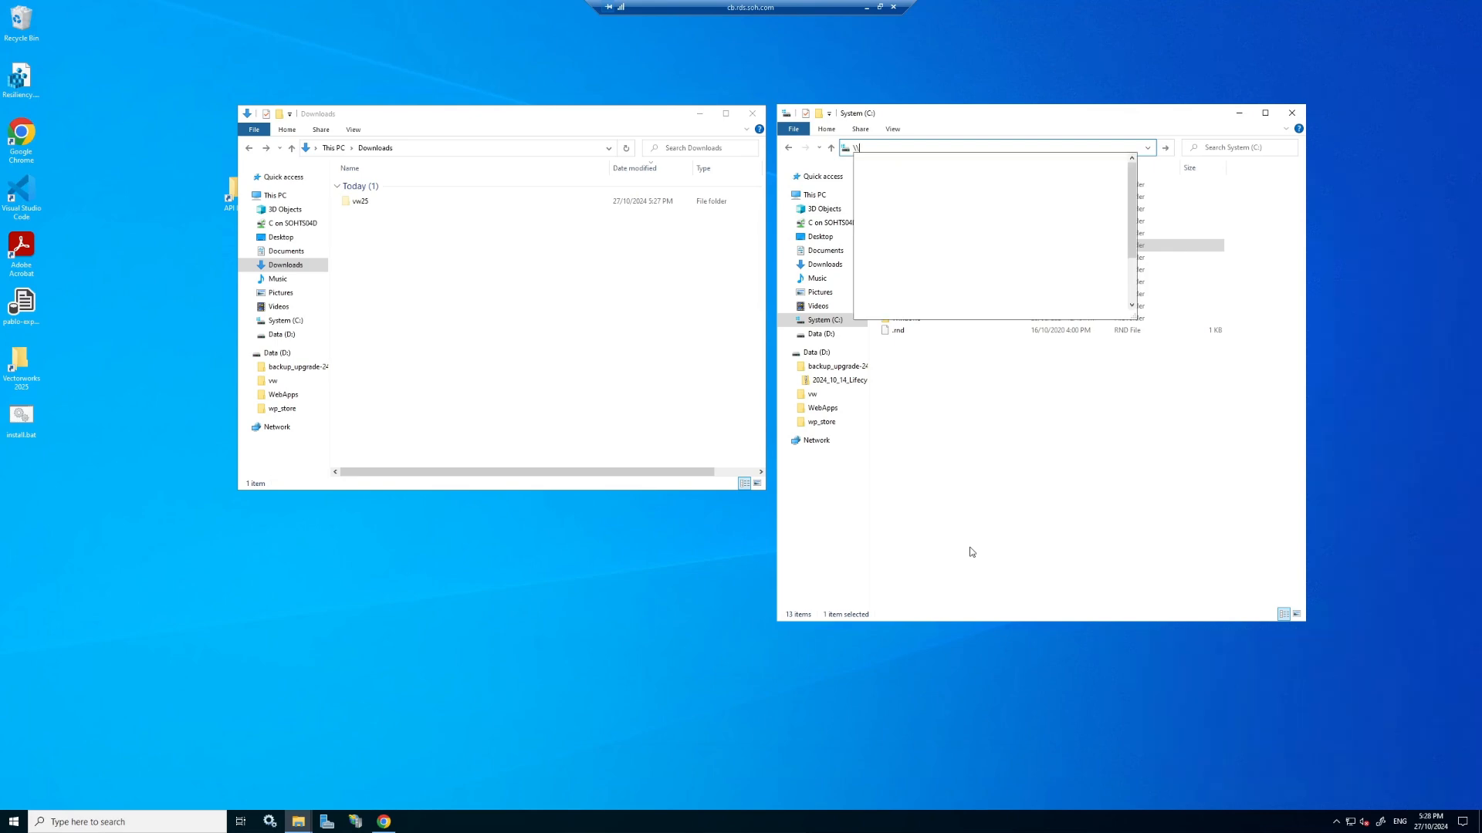
{"action": "type", "text": "ohsccm02\\Source\\Packages\\LIVE\\Vectorworks\\"}
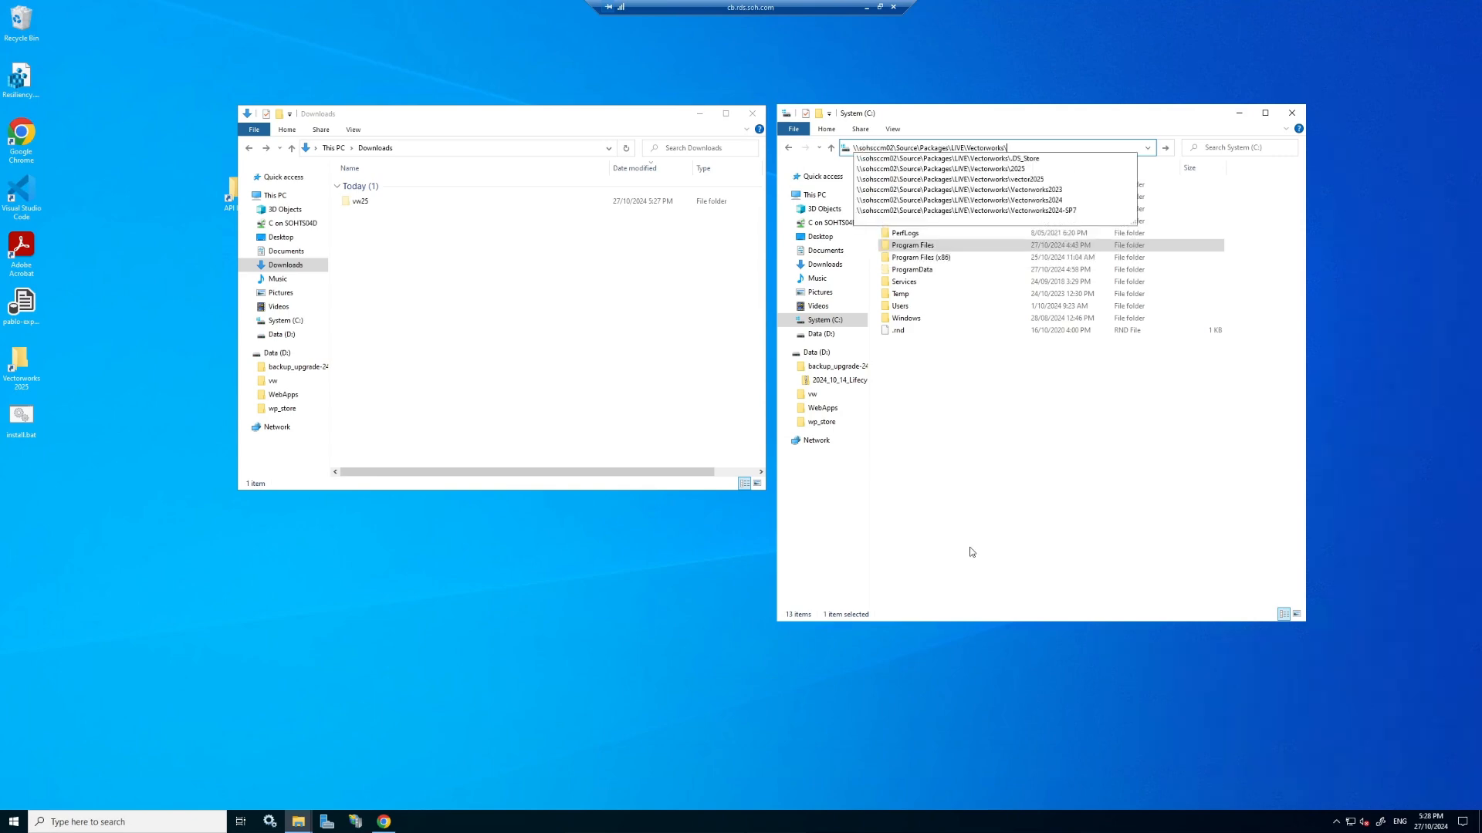
{"action": "key", "text": "Return"}
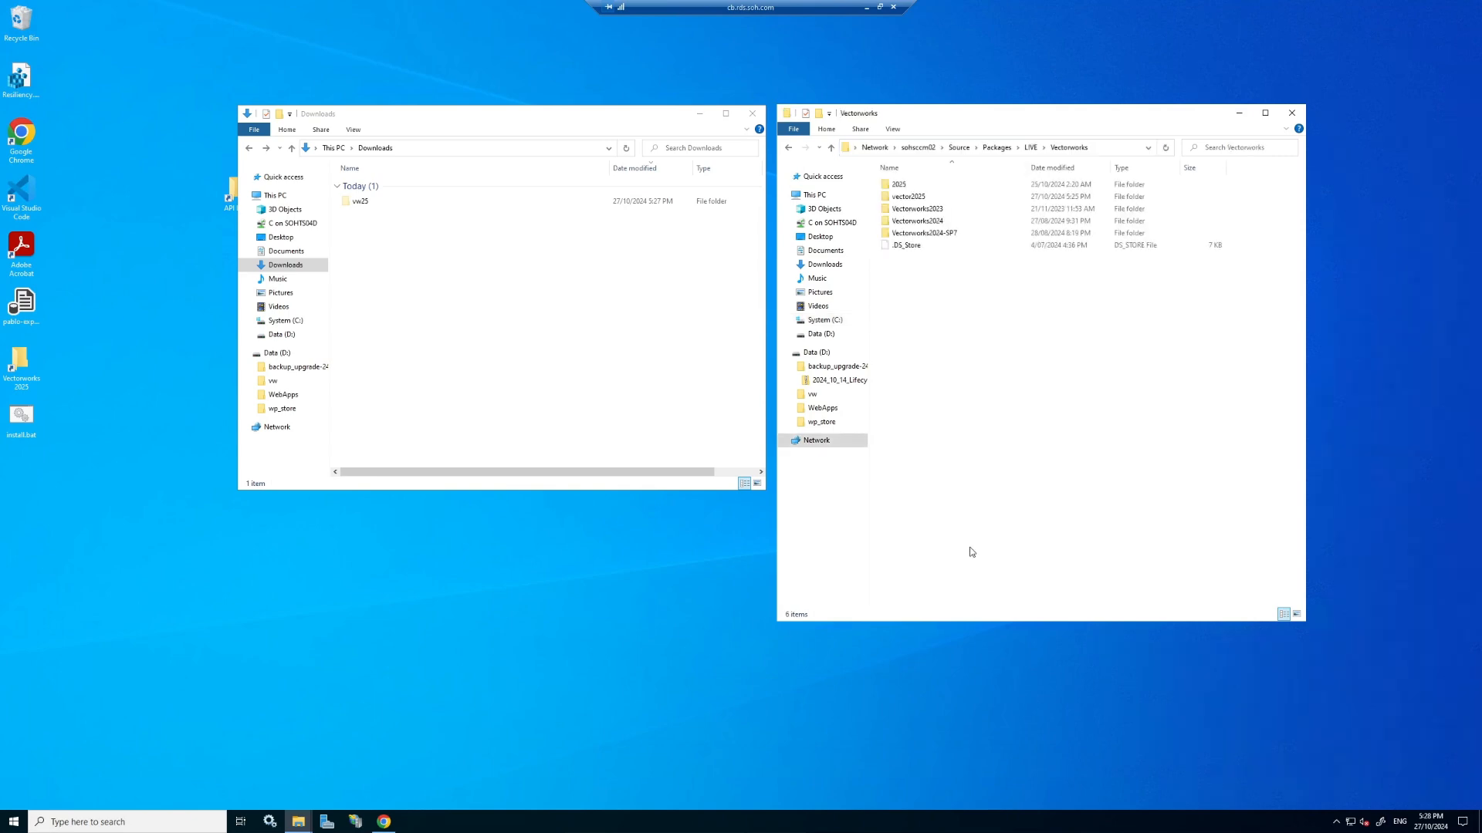
{"action": "right_click", "coordinate": [932, 281]}
{"action": "left_click", "coordinate": [1158, 345]}
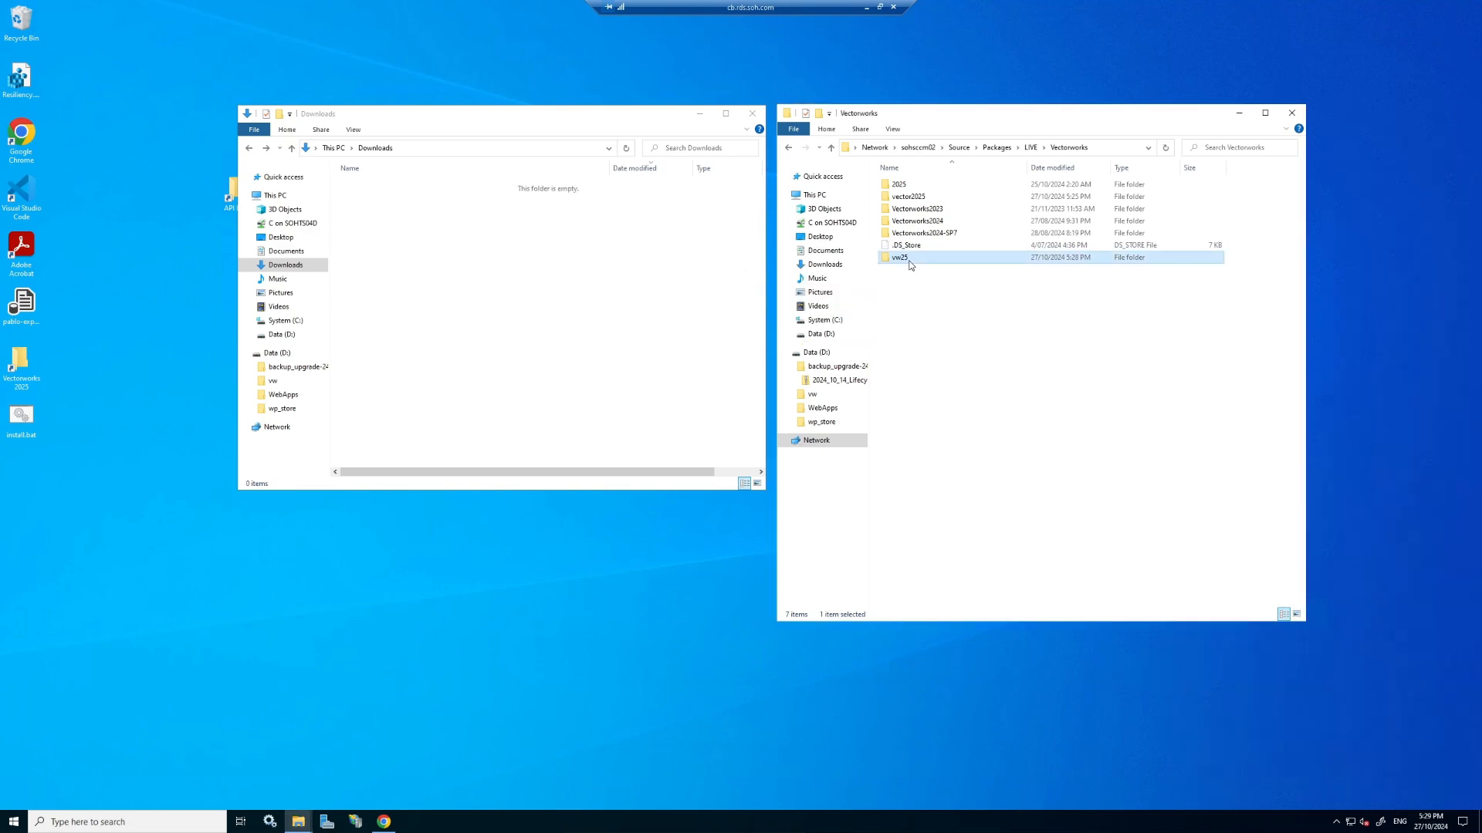
Review the moved vw25 folder, its resources subfolder and the path of the parent Vectorworks folder.
{"action": "double_click", "coordinate": [909, 260]}
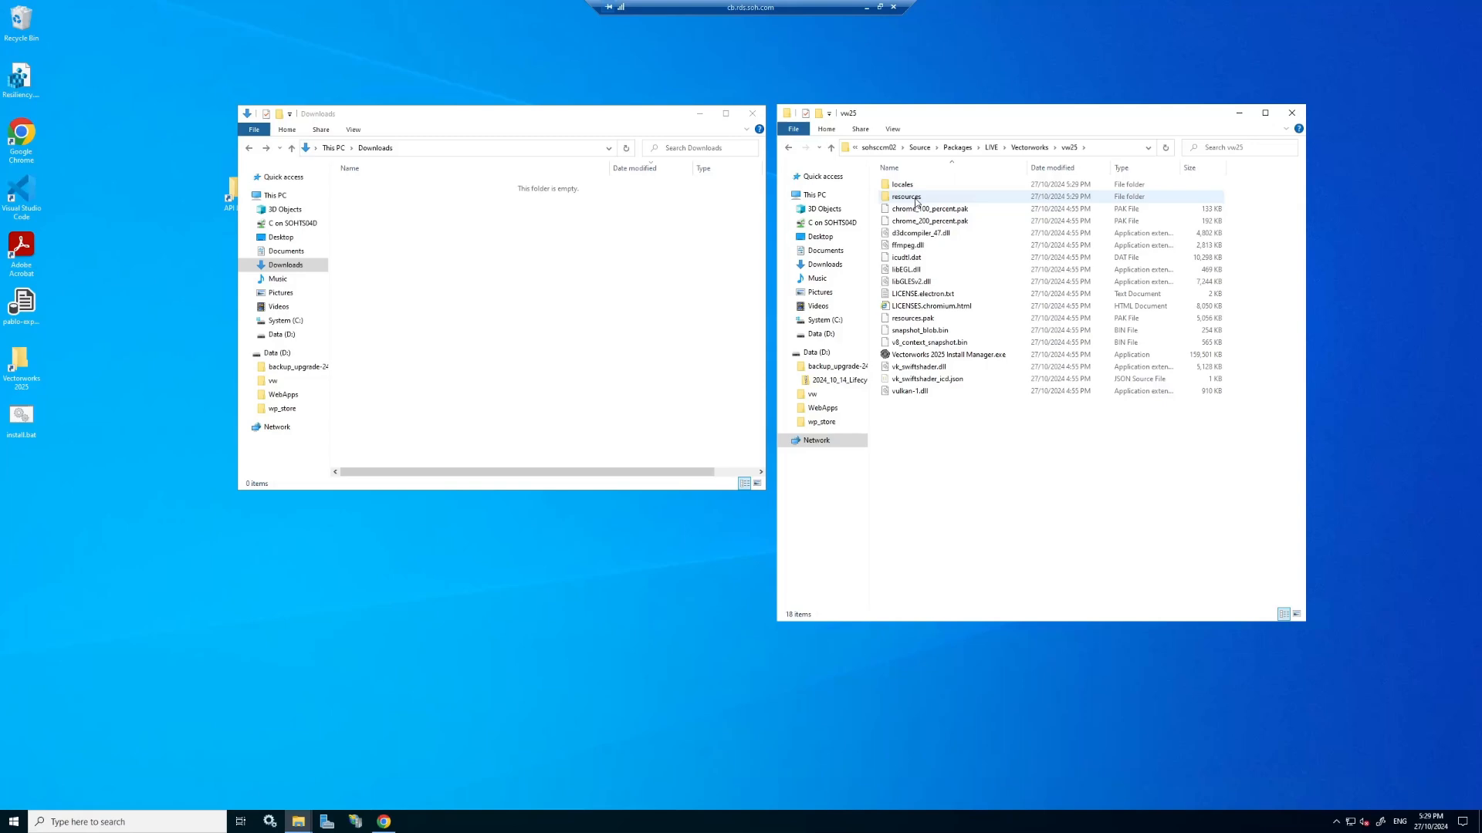
{"action": "double_click", "coordinate": [915, 198]}
{"action": "left_click", "coordinate": [791, 150]}
{"action": "left_click", "coordinate": [790, 150]}
{"action": "left_click", "coordinate": [1080, 148]}
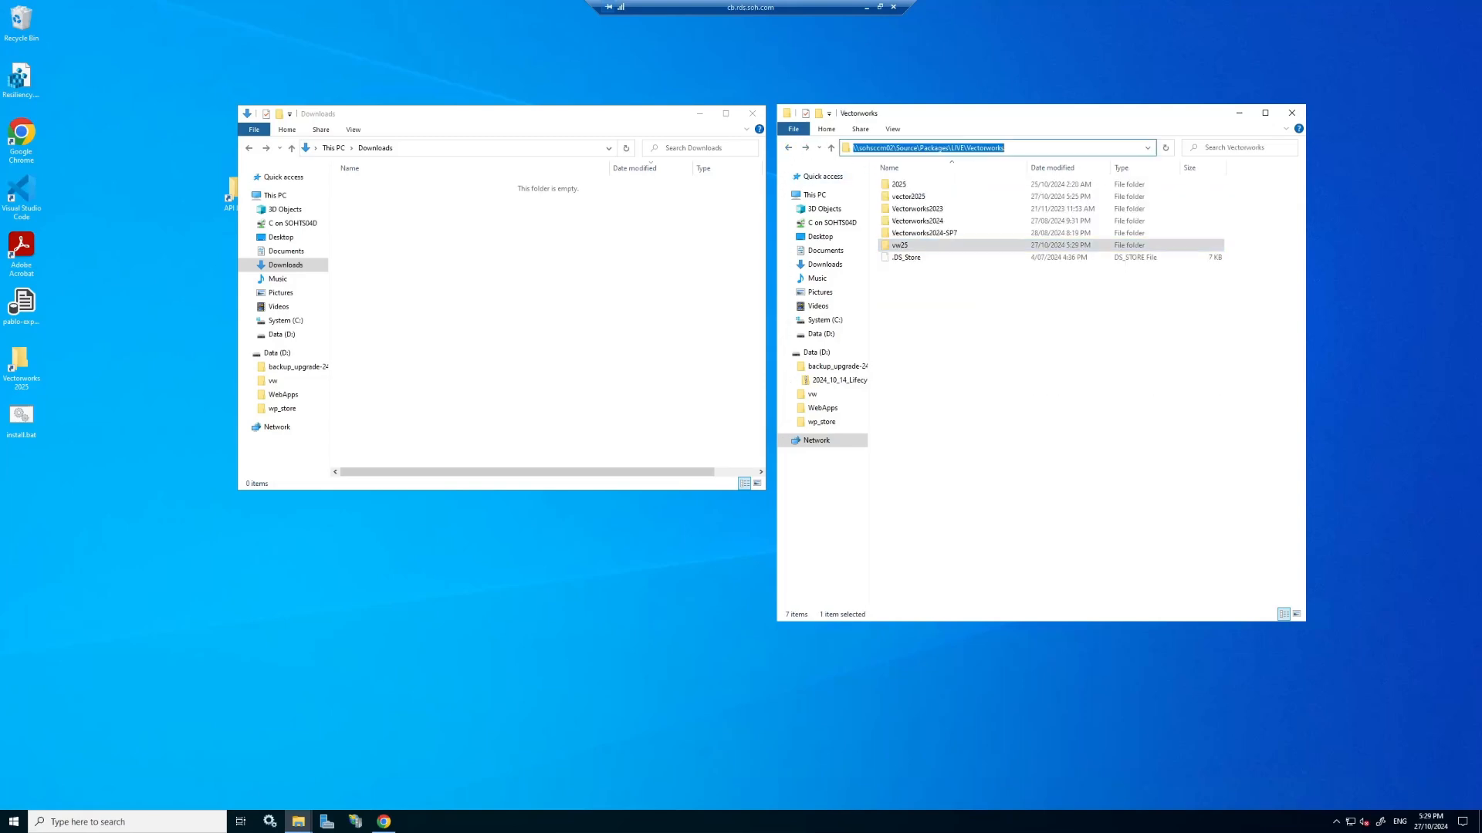
{"action": "left_click", "coordinate": [1028, 149]}
{"action": "key", "text": "ctrl+a"}
{"action": "left_click", "coordinate": [248, 149]}
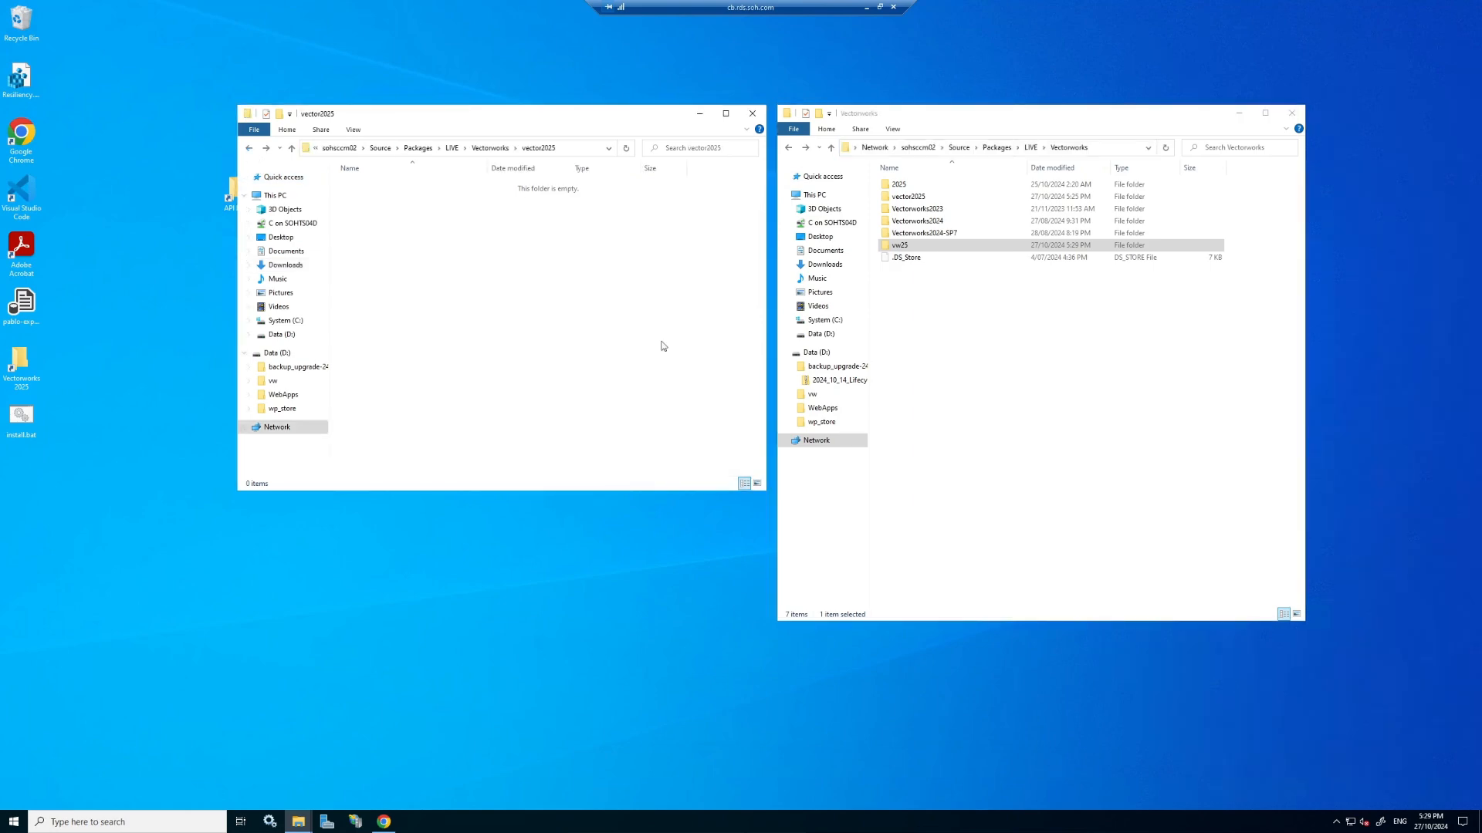
Create a new text document in the vw25 folder on the network share and name it install.bat.
{"action": "double_click", "coordinate": [902, 245]}
{"action": "right_click", "coordinate": [920, 430]}
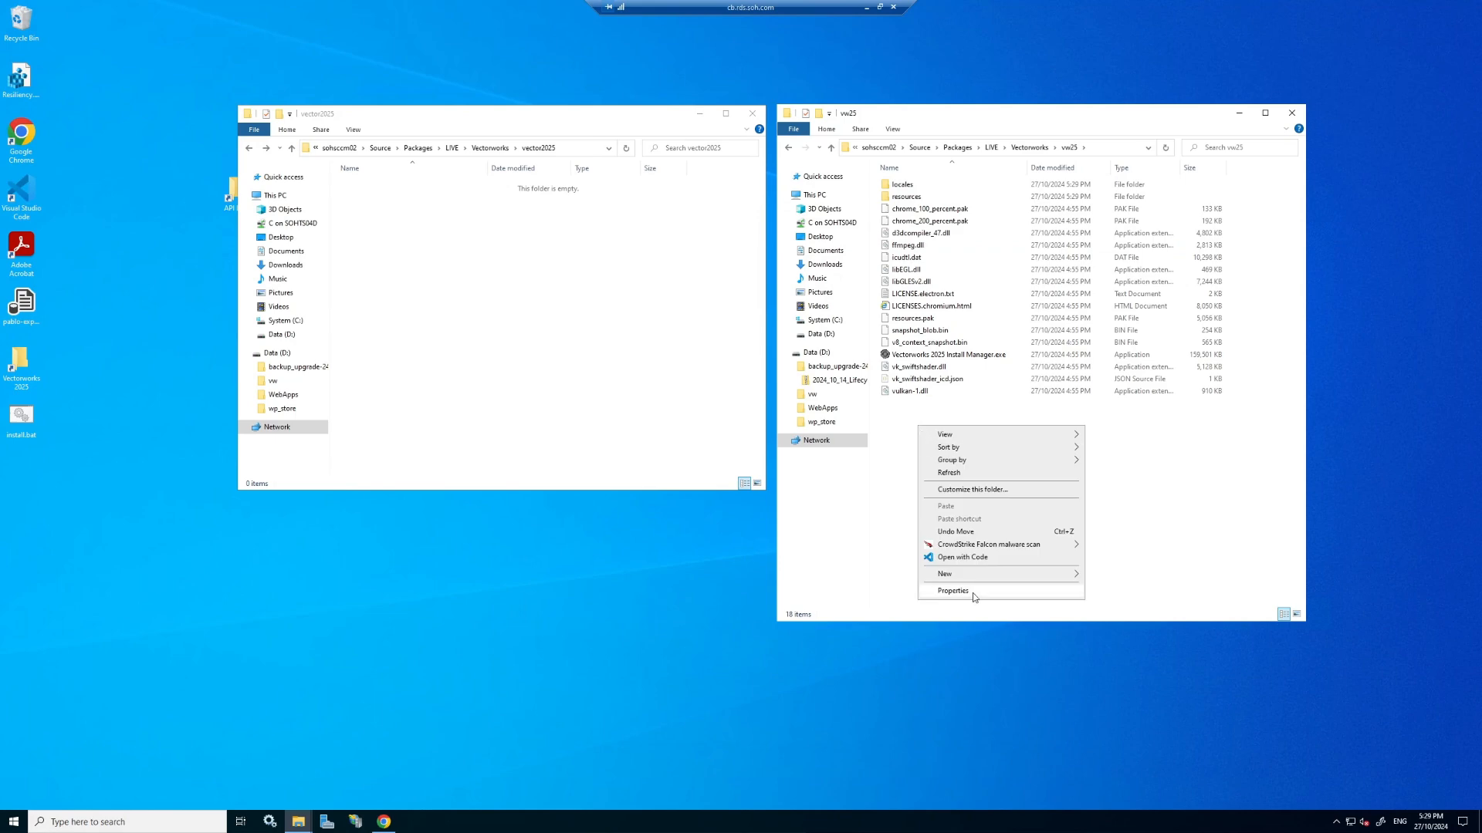
{"action": "mouse_move", "coordinate": [989, 574]}
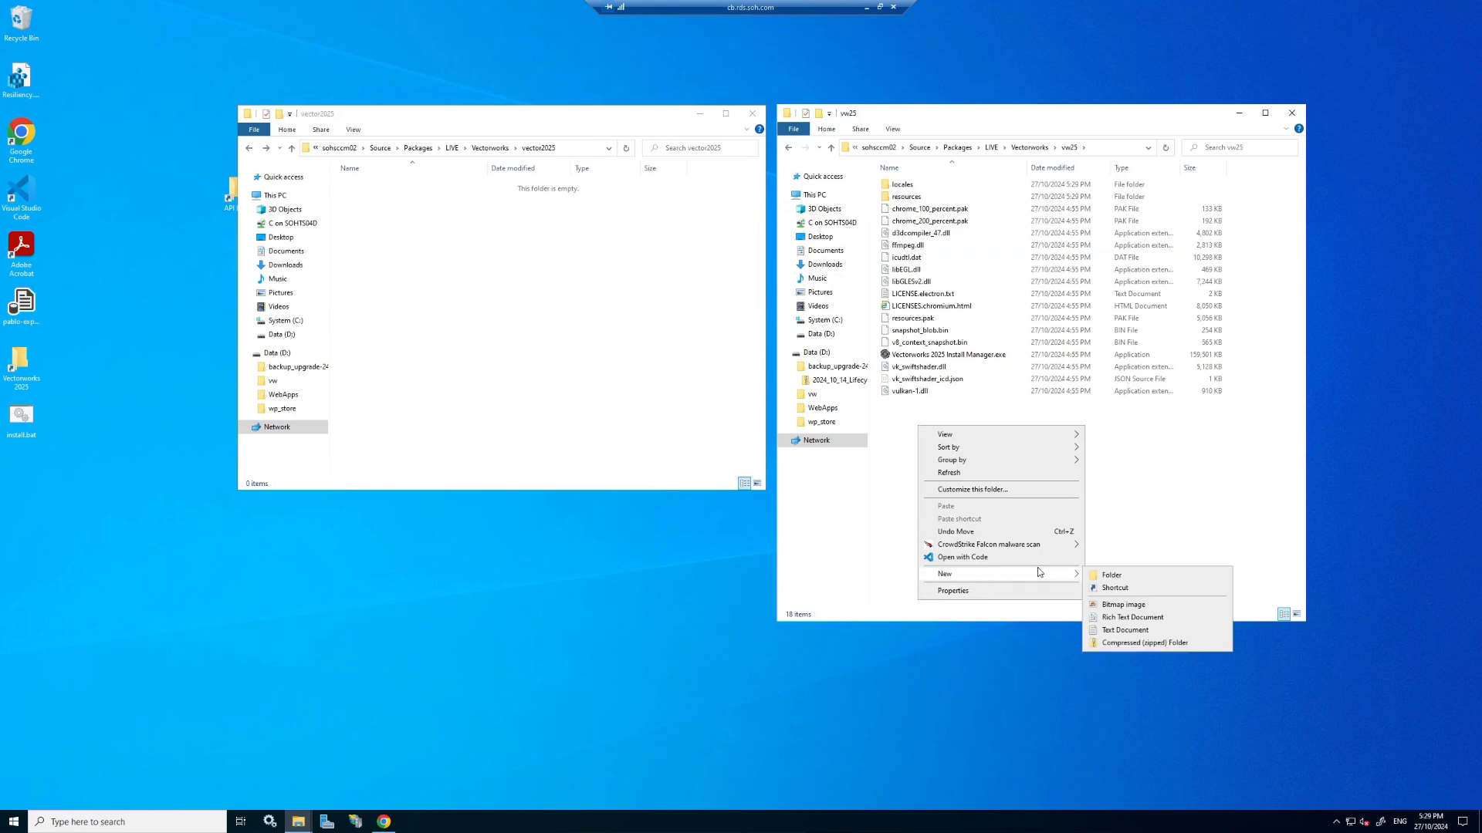
{"action": "left_click", "coordinate": [1146, 631]}
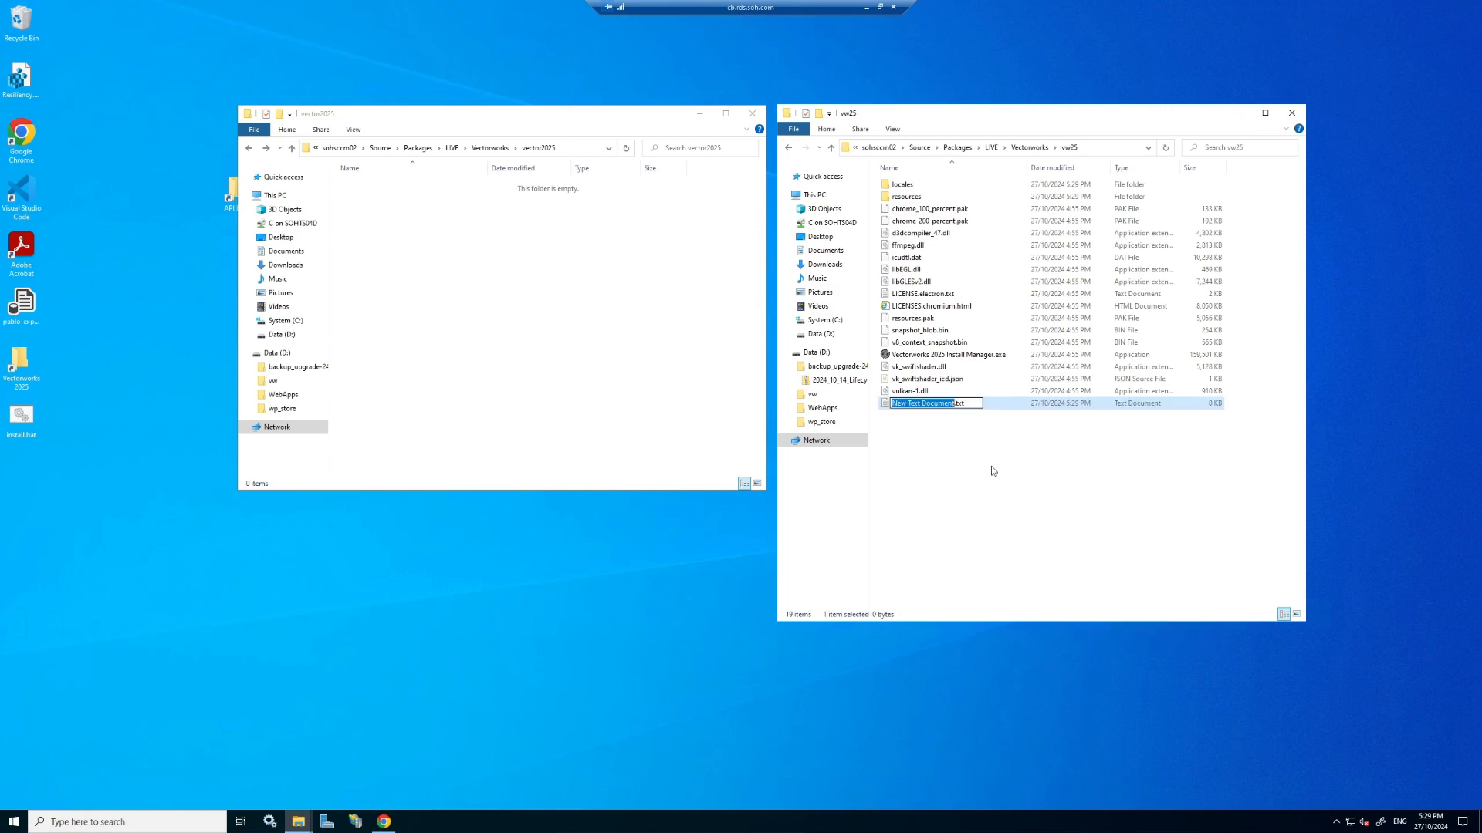
{"action": "type", "text": "install"}
{"action": "key", "text": "BackSpace"}
{"action": "key", "text": "BackSpace"}
{"action": "type", "text": "bat"}
{"action": "key", "text": "Return"}
{"action": "key", "text": "Return"}
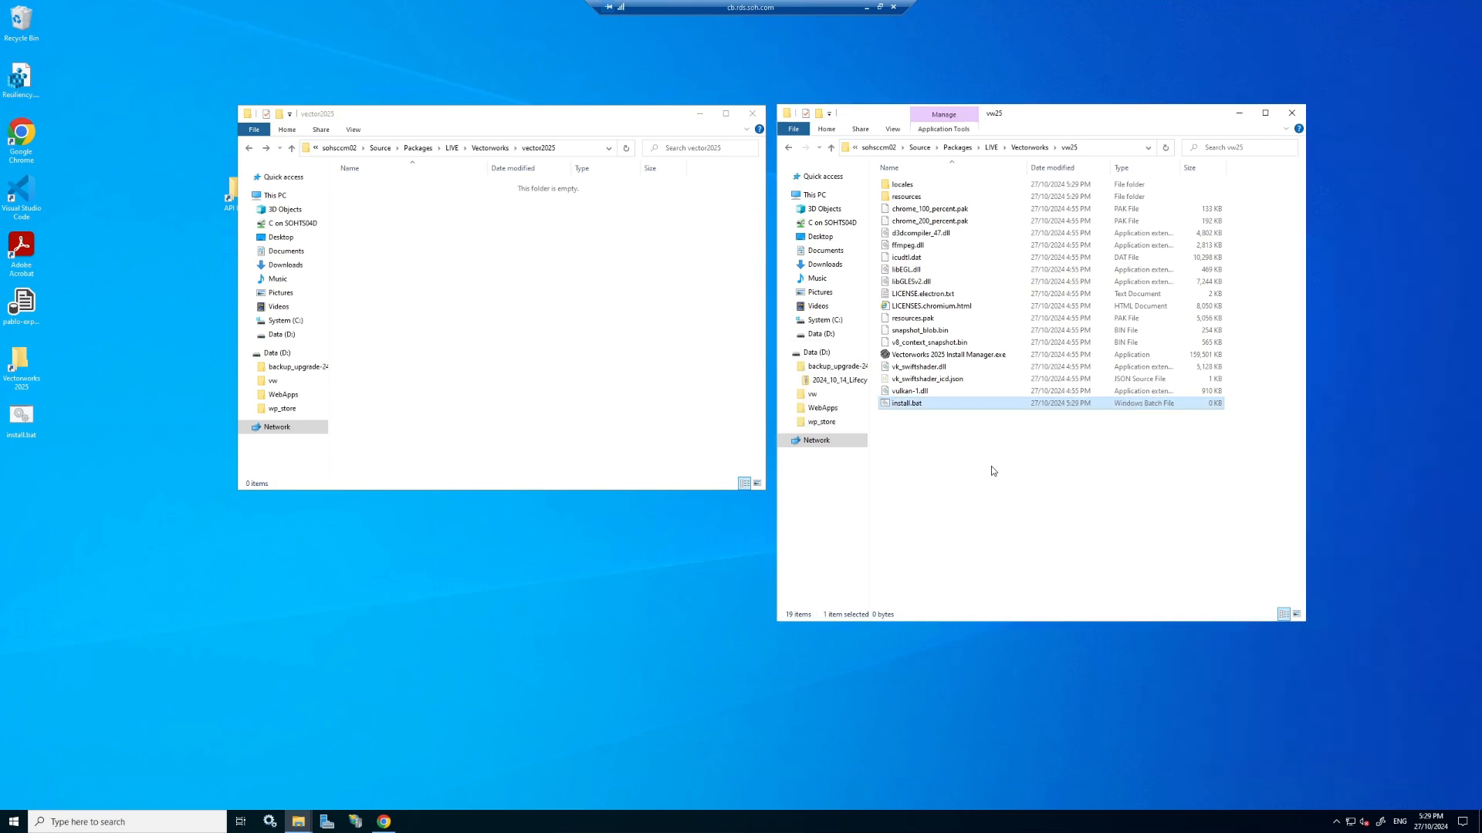
Open install.bat for editing in Notepad++.
{"action": "right_click", "coordinate": [942, 402]}
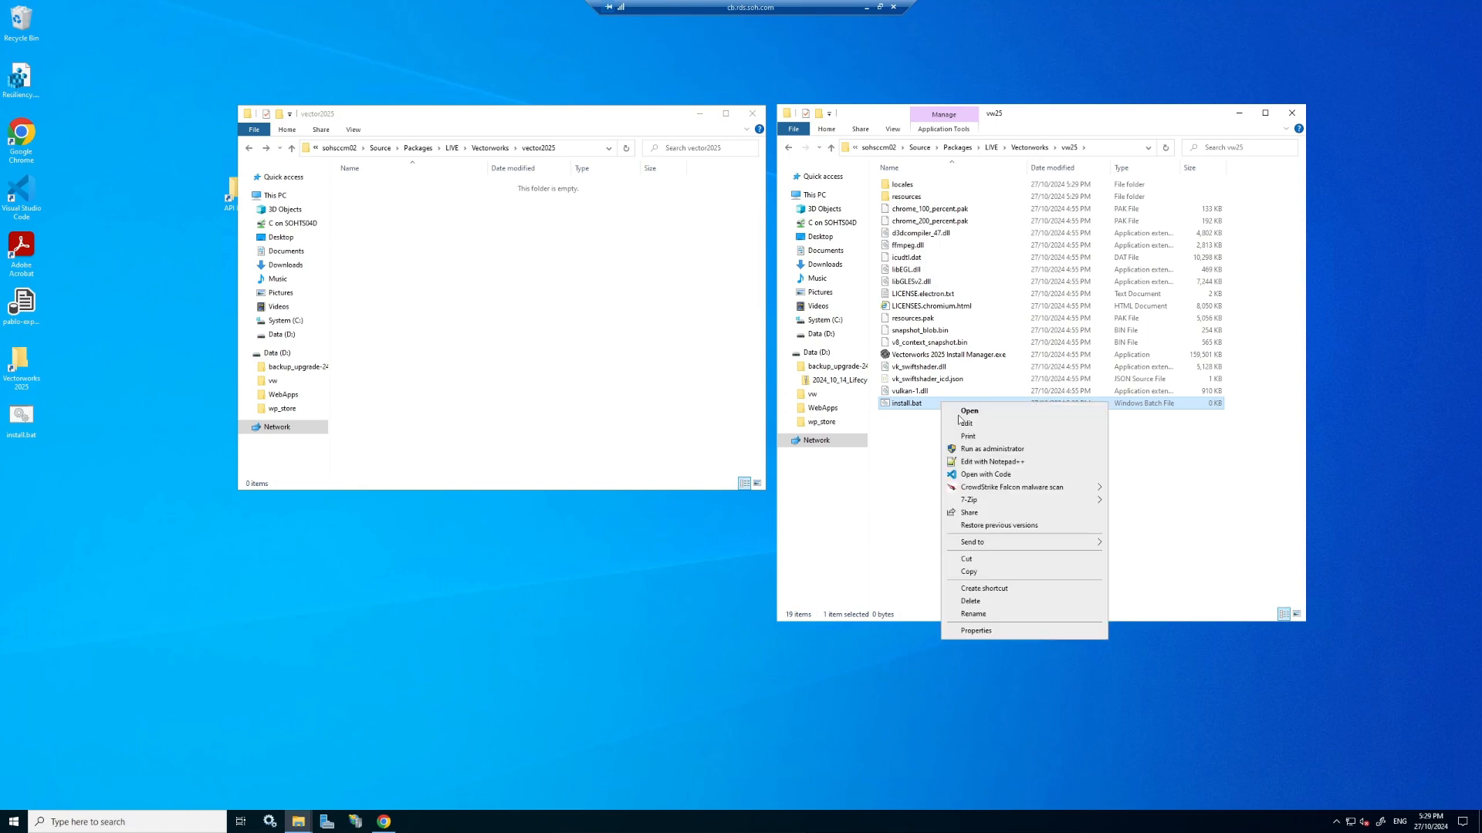
{"action": "left_click", "coordinate": [995, 462]}
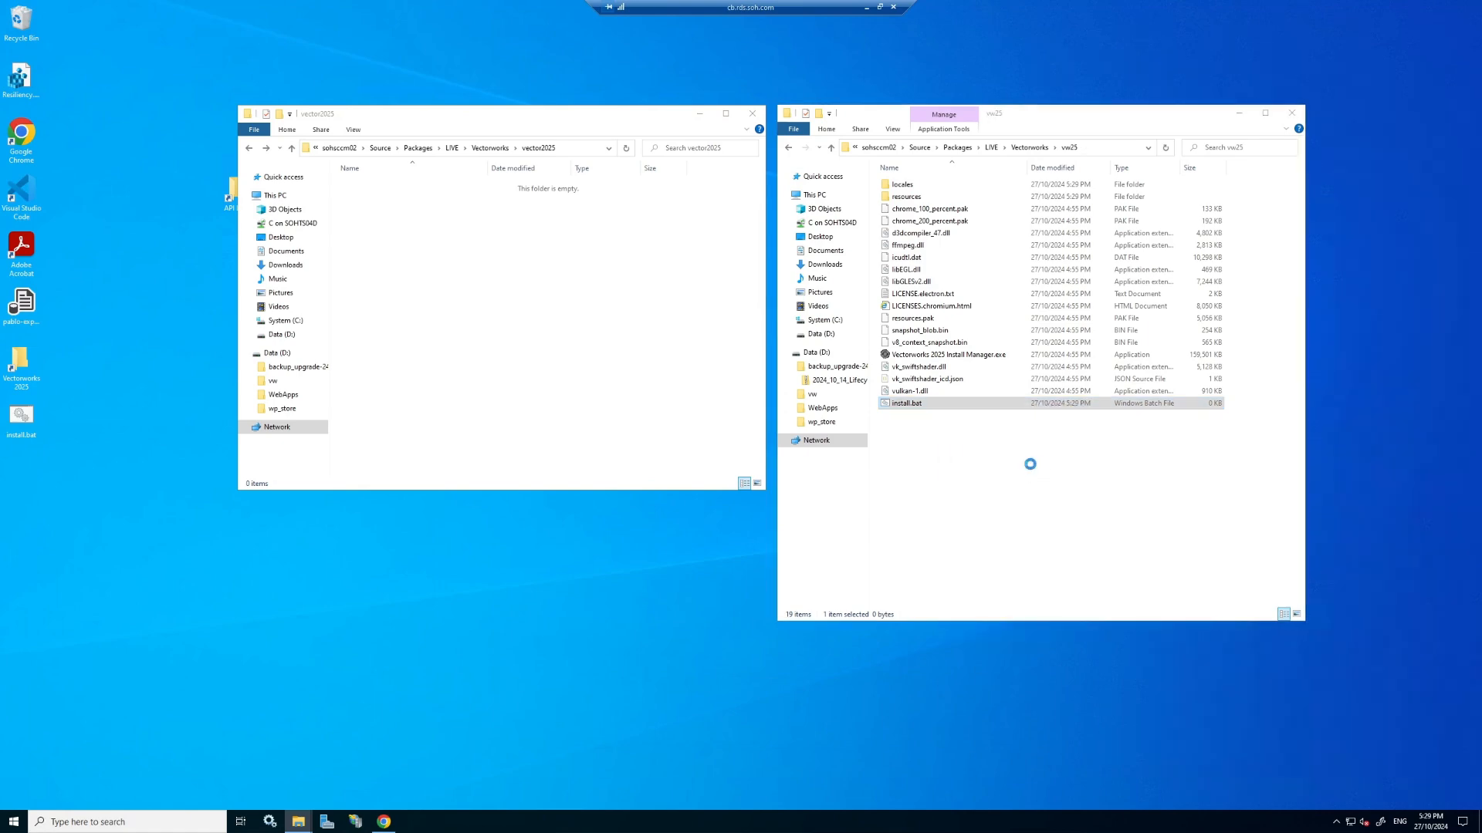
{"action": "left_click_drag", "start_coordinate": [797, 330], "coordinate": [1061, 246]}
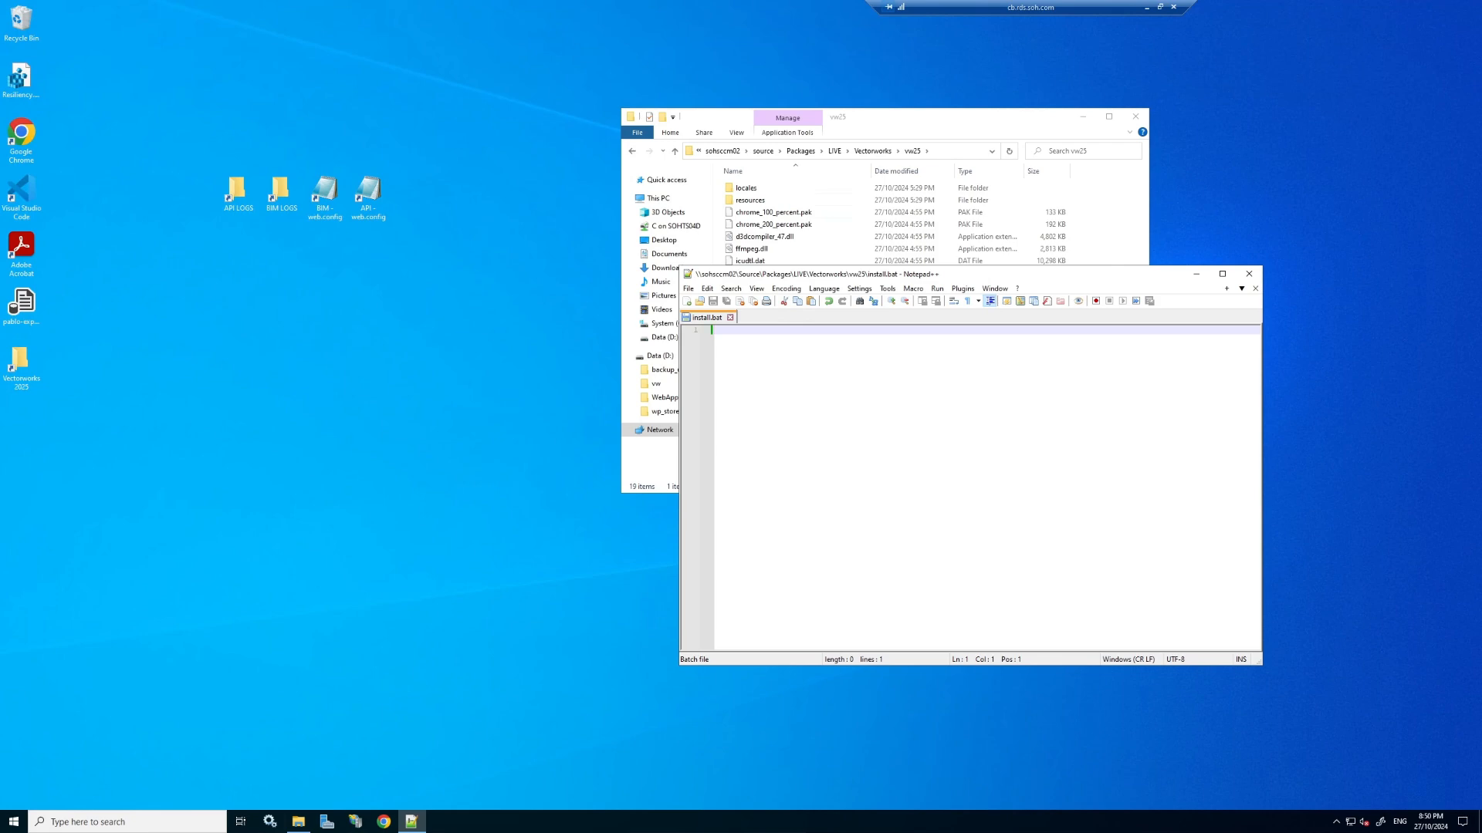
Show and highlight the full network path of the vw25 folder in File Explorer.
{"action": "left_click", "coordinate": [945, 156]}
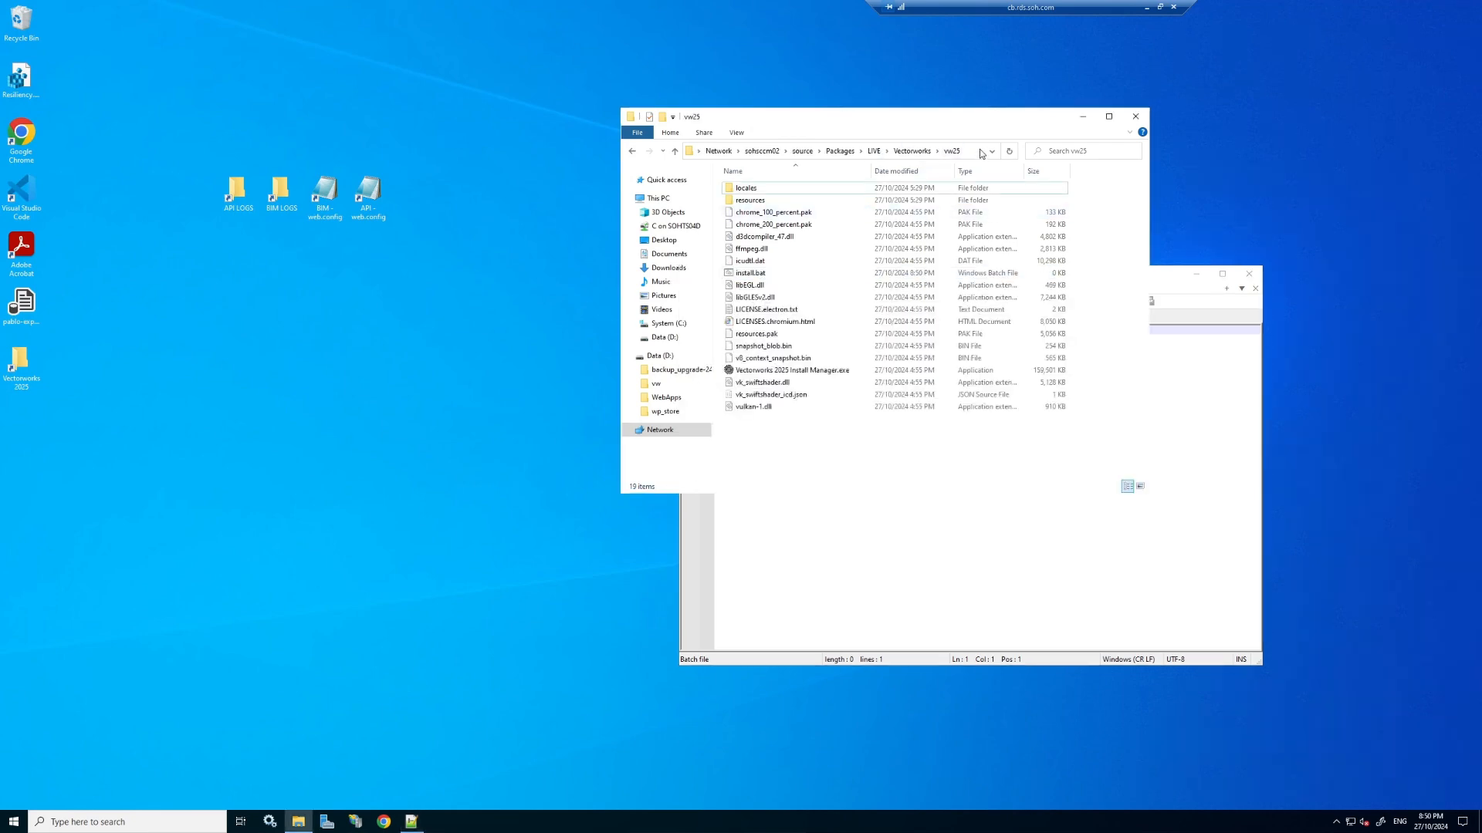
{"action": "left_click", "coordinate": [981, 153]}
{"action": "left_click_drag", "start_coordinate": [926, 153], "coordinate": [696, 153]}
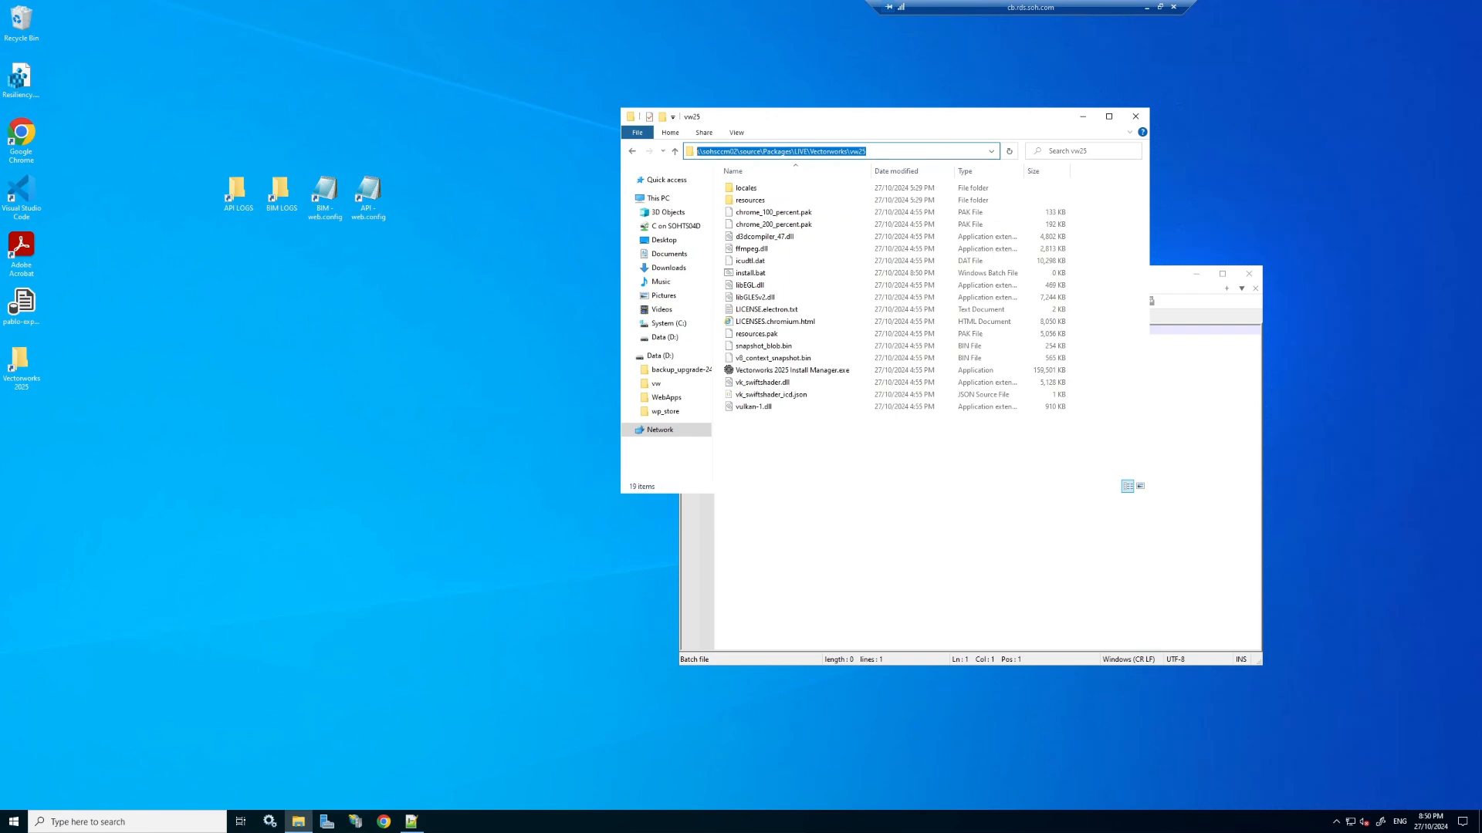
Write three lines in install.bat: SET SOURCE, SET TEMP and SET RES.
{"action": "left_click", "coordinate": [1208, 394]}
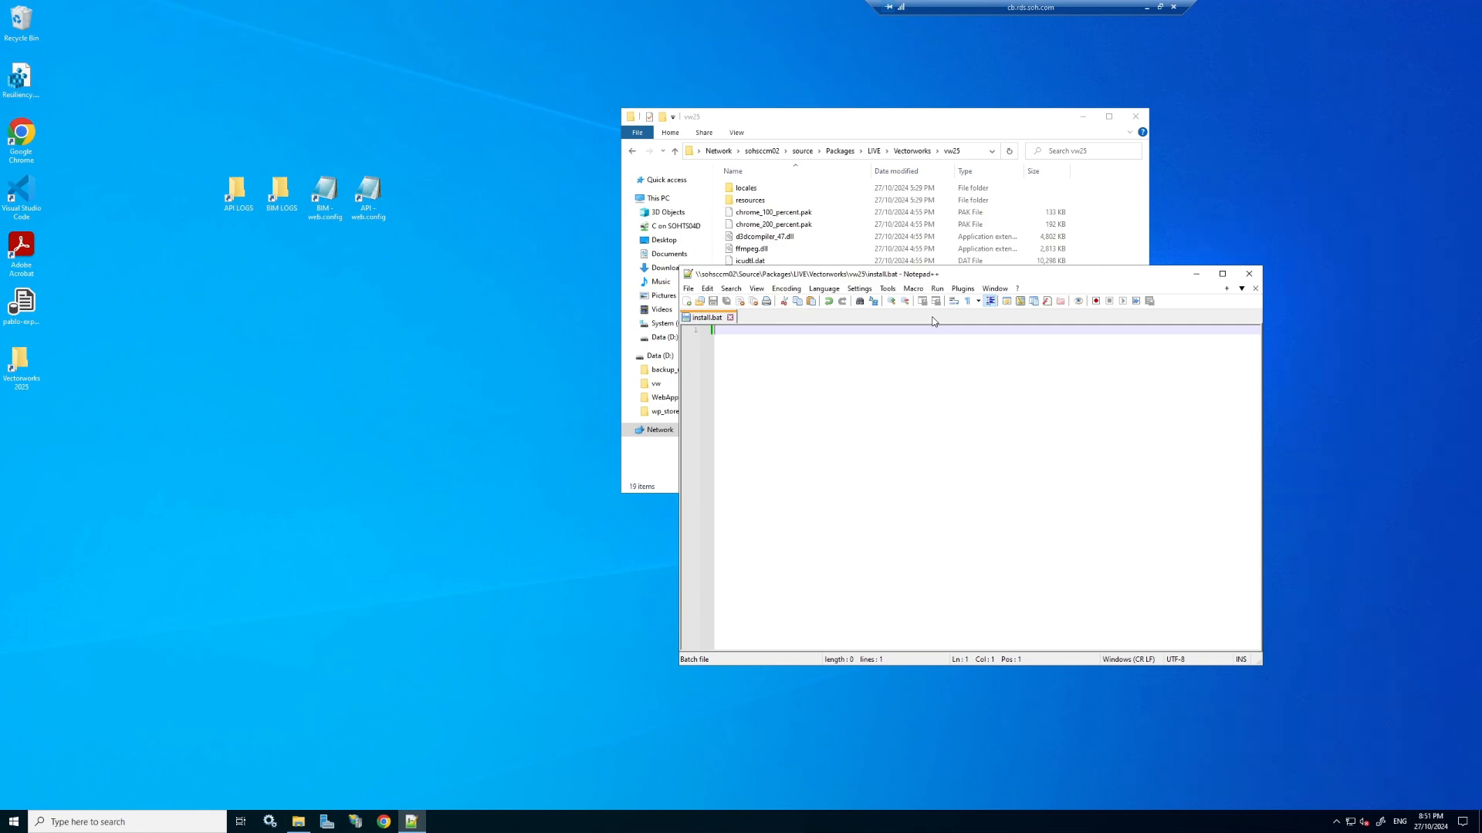
{"action": "type", "text": "SET"}
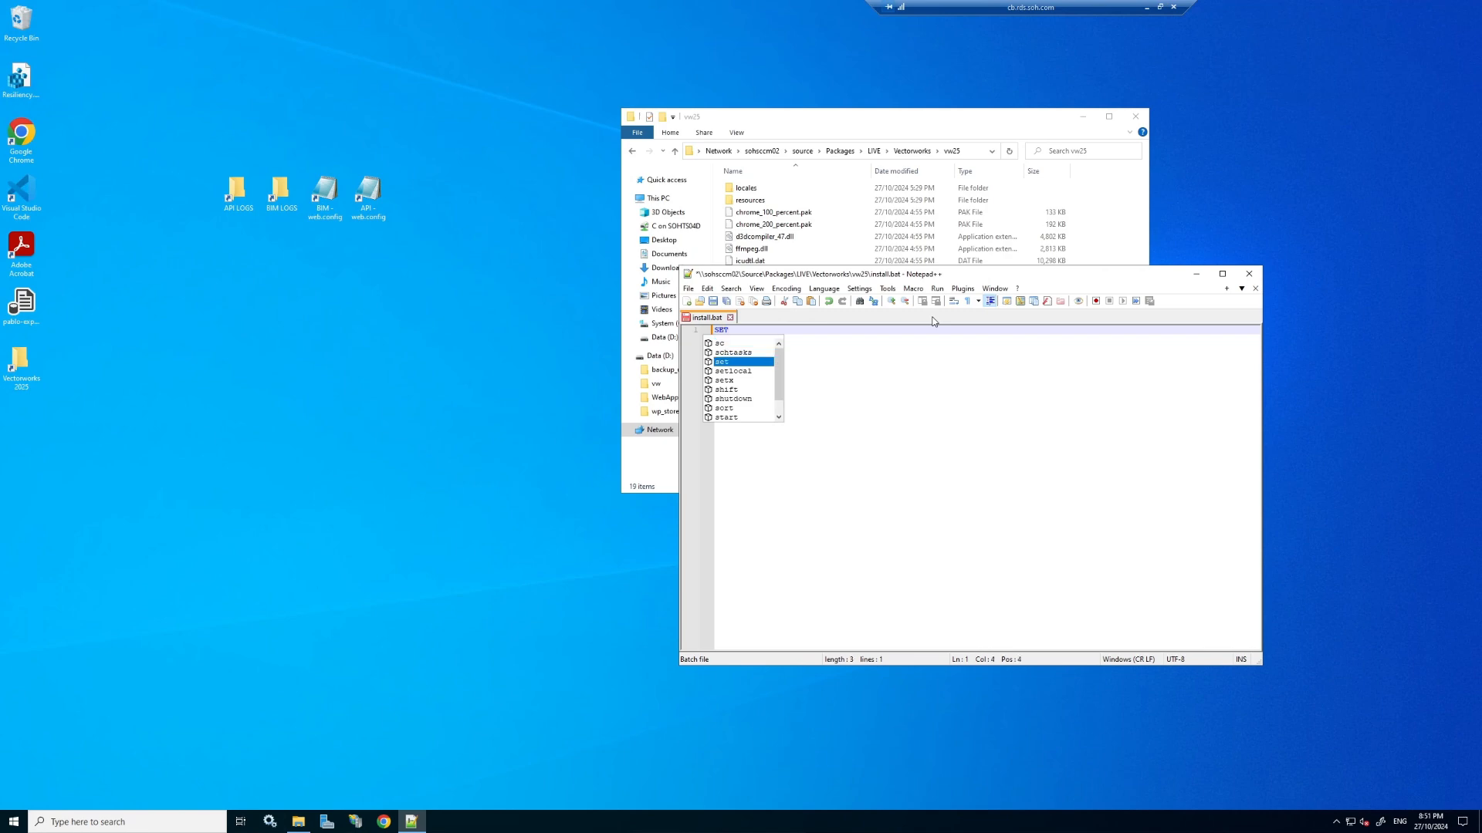
{"action": "type", "text": " SOURCE"}
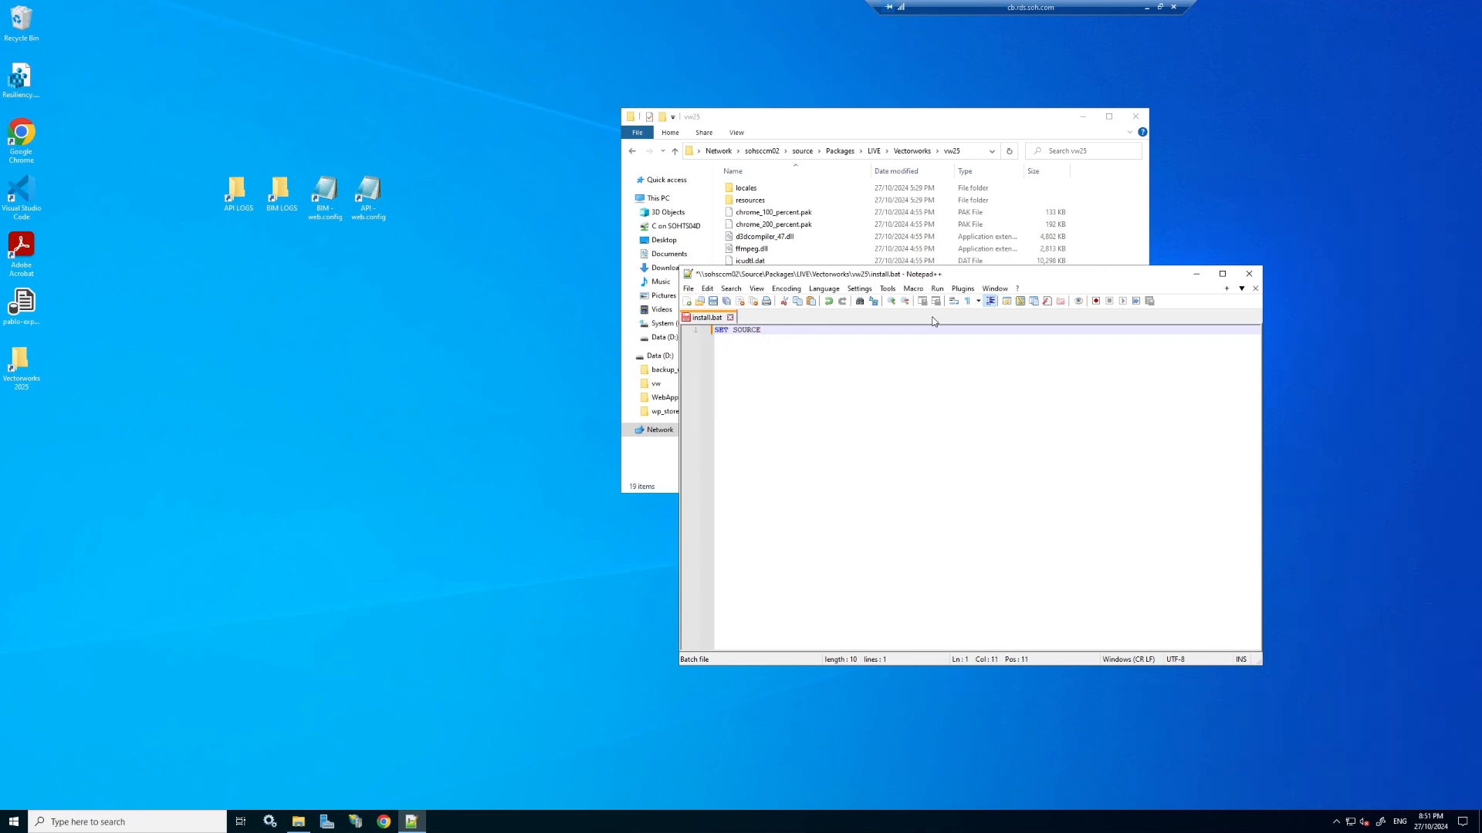
{"action": "key", "text": "Return"}
{"action": "type", "text": "S"}
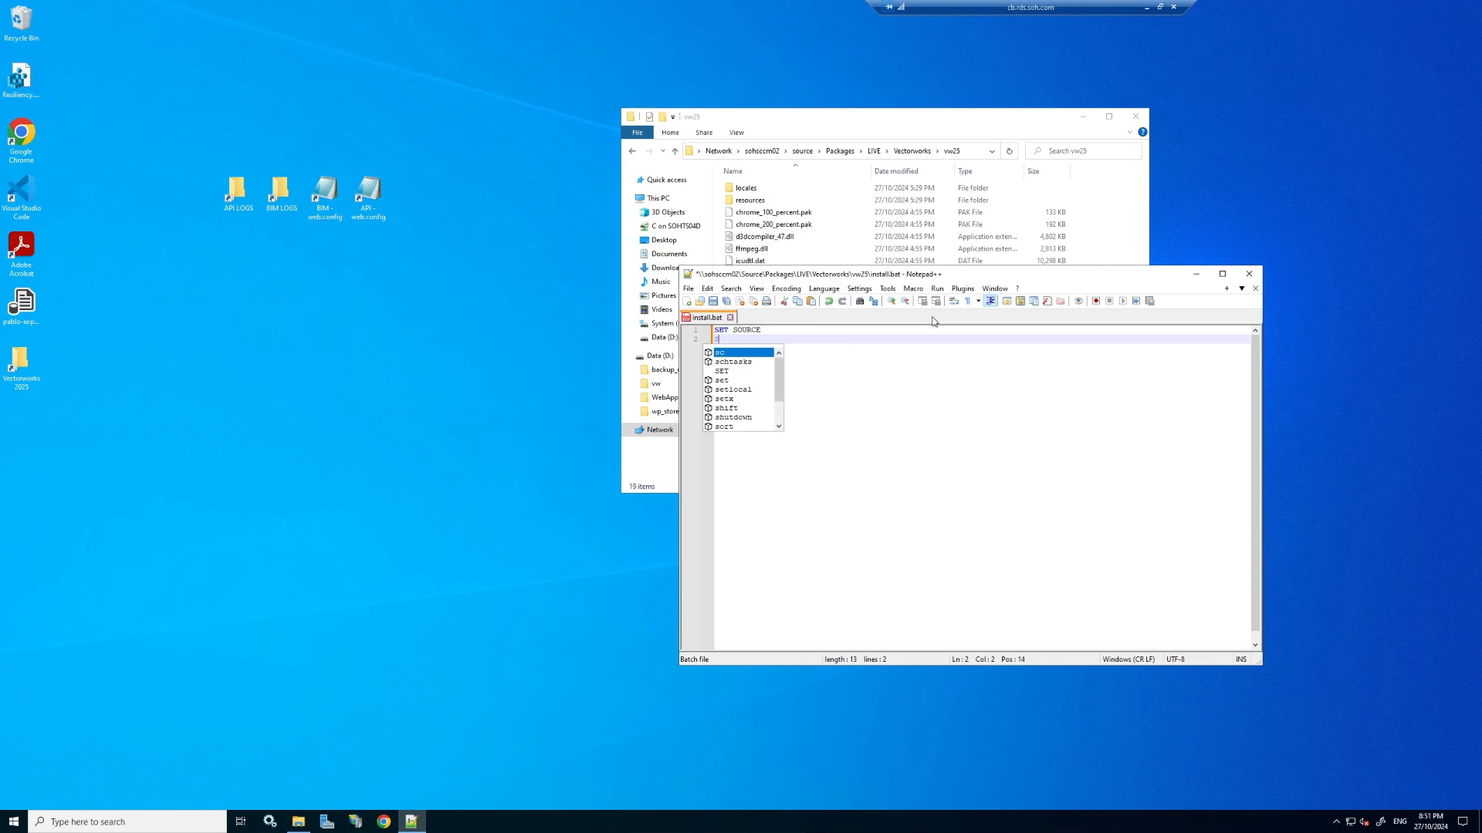
{"action": "type", "text": "ET TEMP"}
{"action": "key", "text": "Return"}
{"action": "type", "text": "SET RES"}
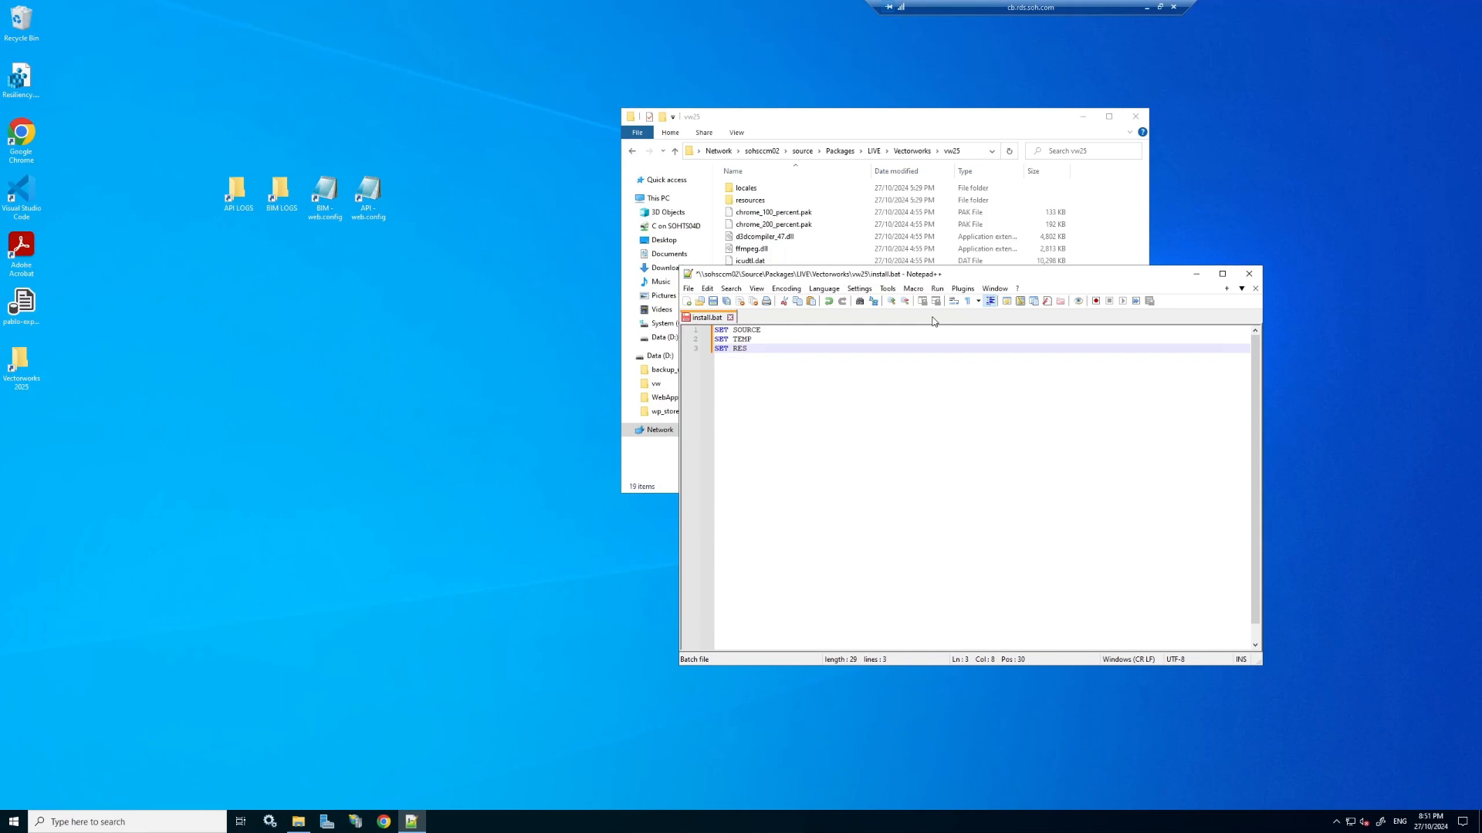
Complete the SET SOURCE line with an equals sign and the copied folder path \\sohsccm02\source\Packages\LIVE\Vectorworks\vw25.
{"action": "key", "text": "Up"}
{"action": "key", "text": "Up"}
{"action": "key", "text": "End"}
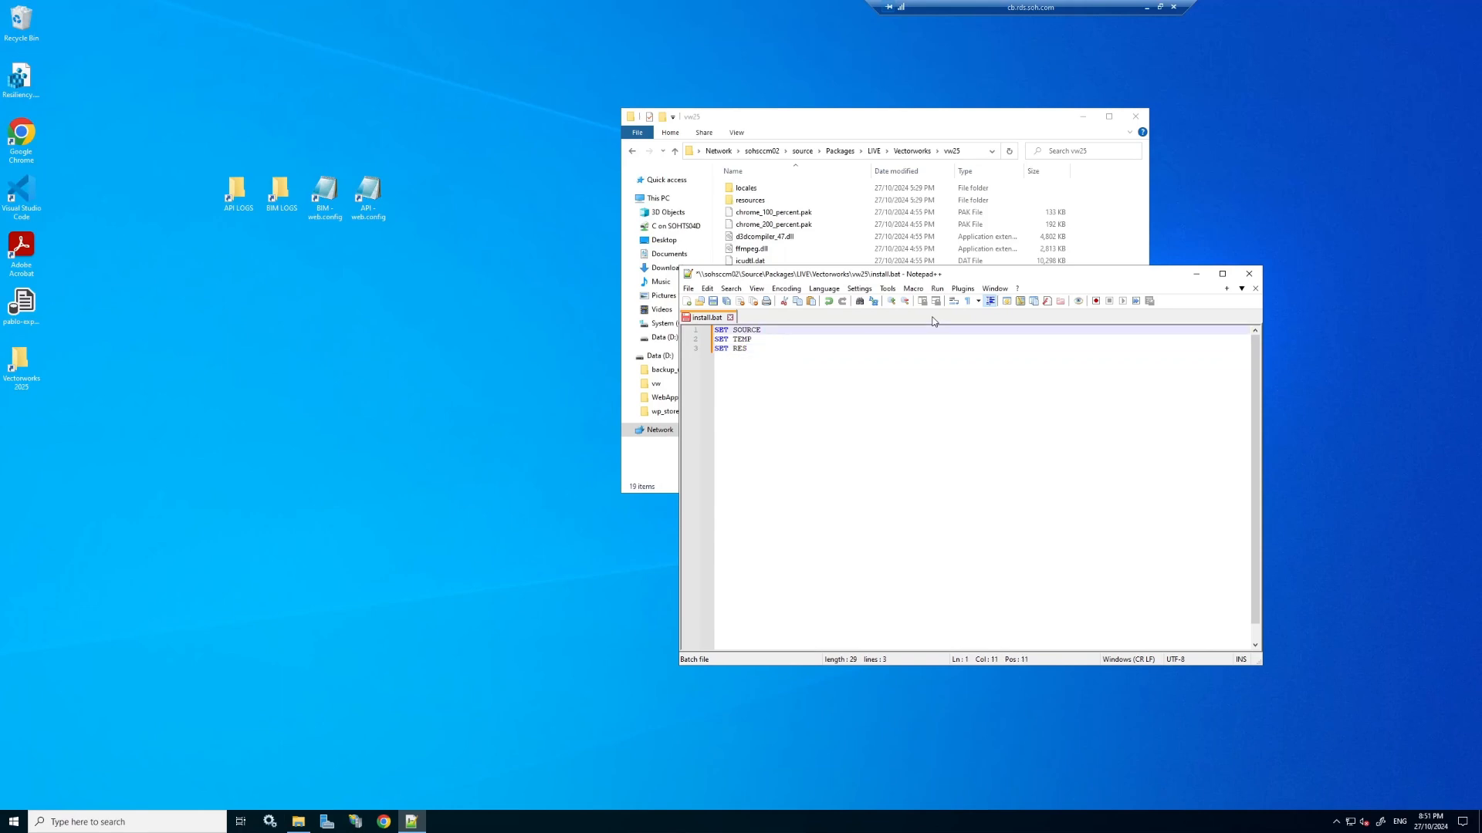
{"action": "left_click", "coordinate": [971, 153]}
{"action": "left_click", "coordinate": [926, 152]}
{"action": "left_click_drag", "start_coordinate": [910, 152], "coordinate": [703, 147]}
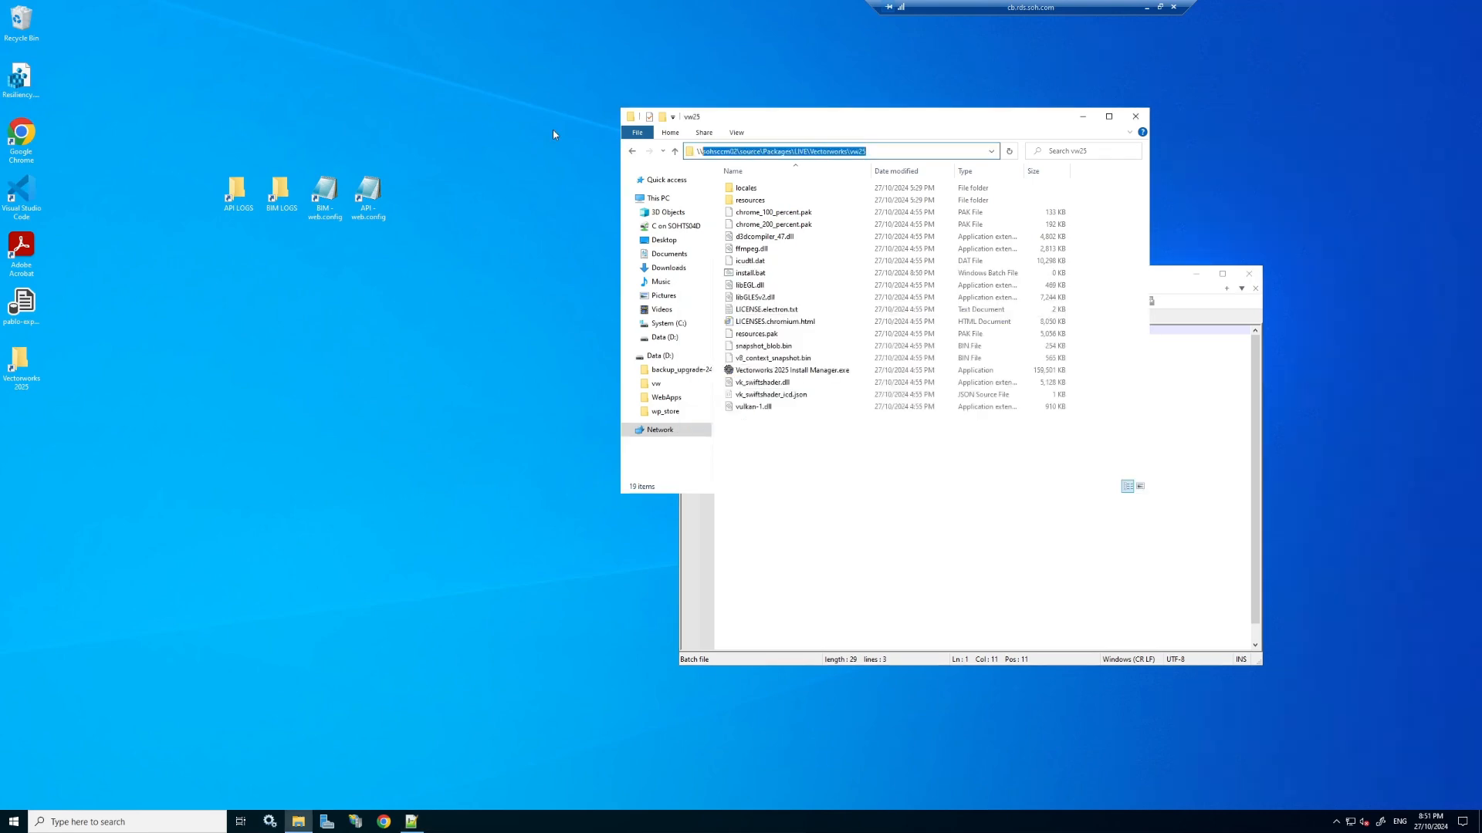
{"action": "left_click_drag", "start_coordinate": [866, 152], "coordinate": [697, 152]}
{"action": "key", "text": "ctrl+c"}
{"action": "left_click", "coordinate": [880, 540]}
{"action": "left_click", "coordinate": [762, 330]}
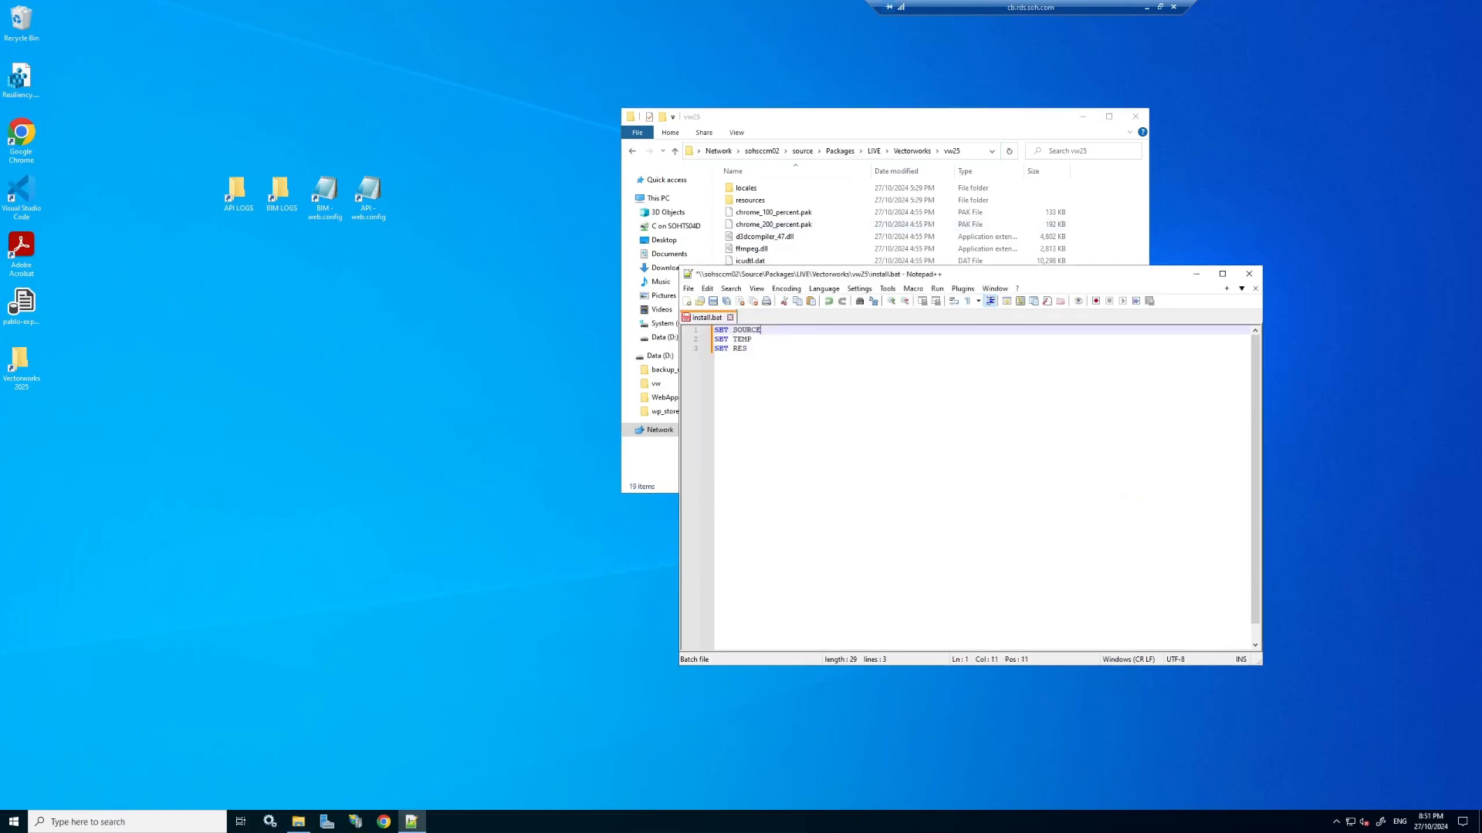
{"action": "key", "text": "ctrl+v"}
Complete the SET TEMP line with the value c:\TMP.
{"action": "left_click", "coordinate": [754, 339]}
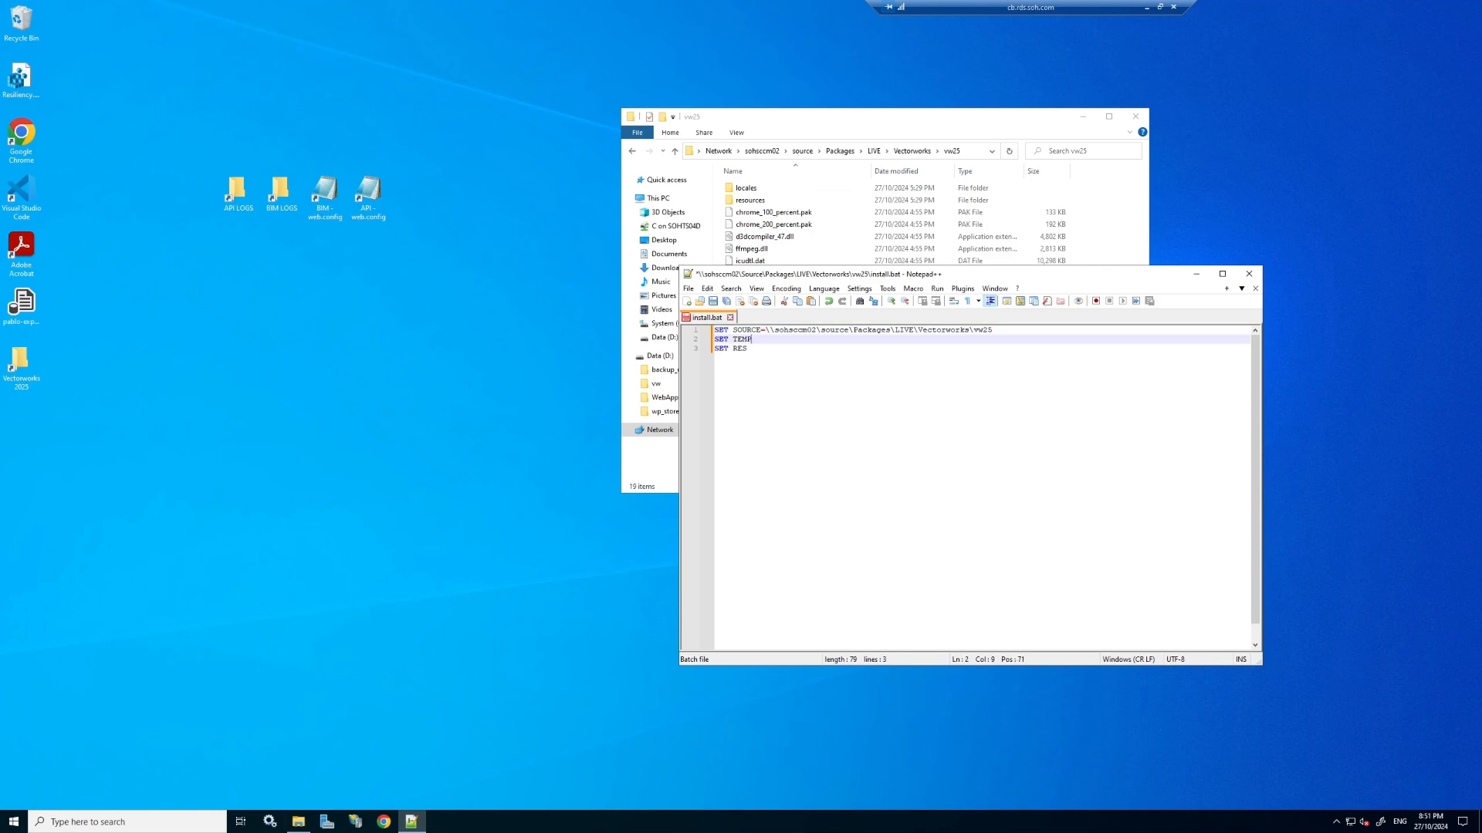
{"action": "type", "text": "="}
{"action": "type", "text": "c:\\TMP"}
{"action": "key", "text": "Down"}
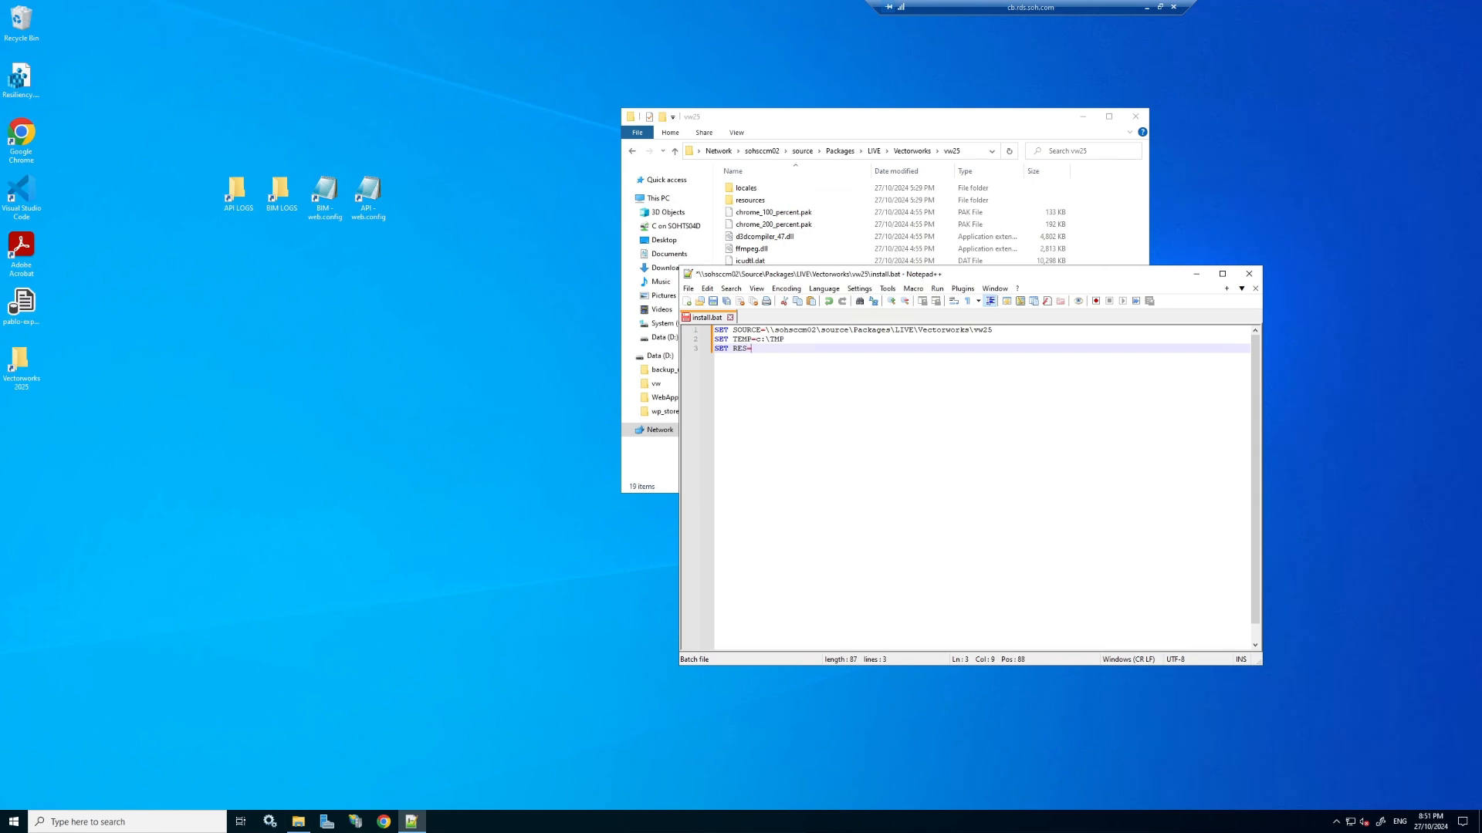
Set RES to c:\tmp and rewrite the folder name in the TEMP path as lowercase tmp.
{"action": "type", "text": "c:\\tmp"}
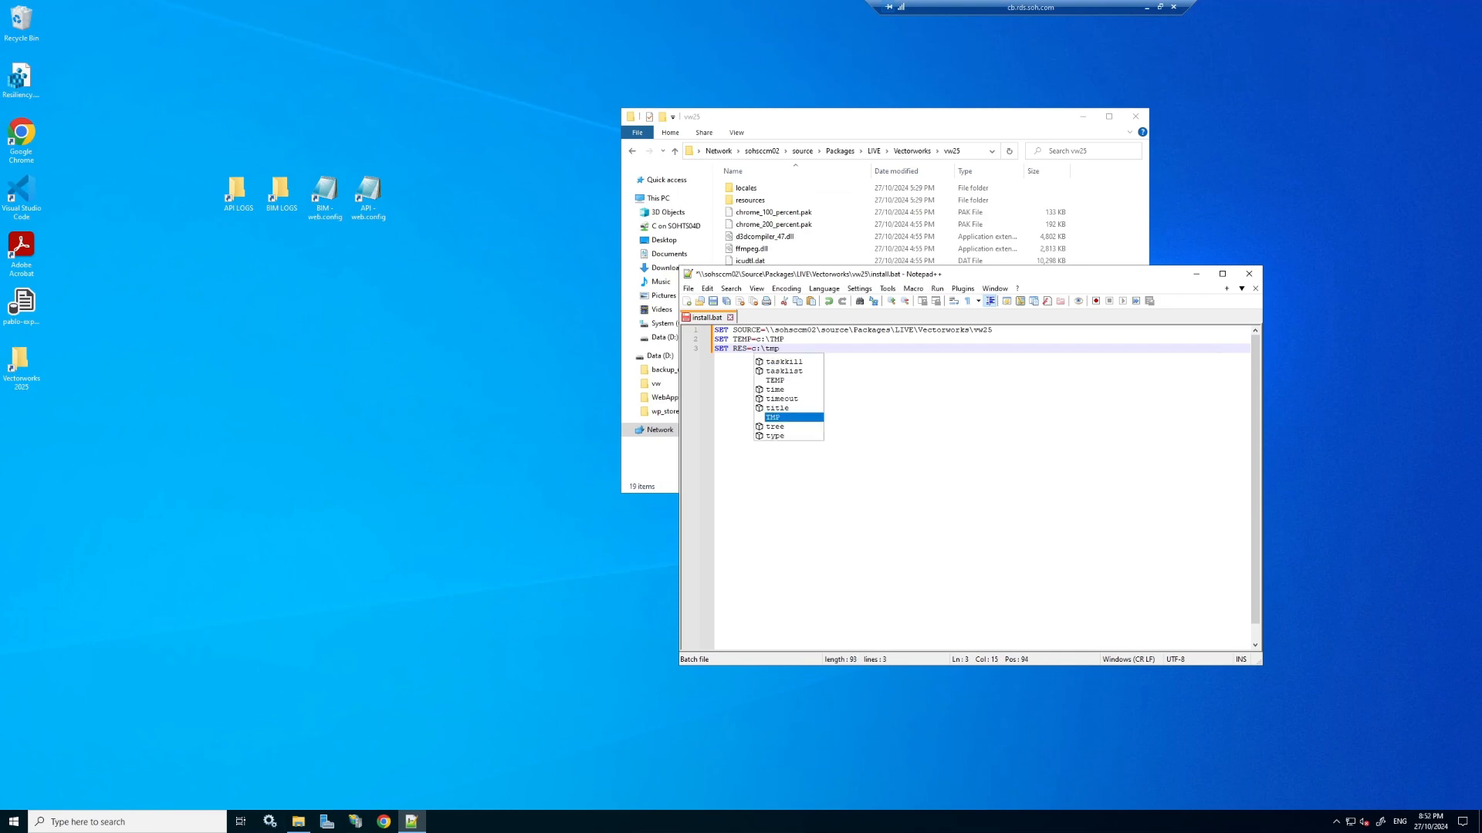
{"action": "key", "text": "Up"}
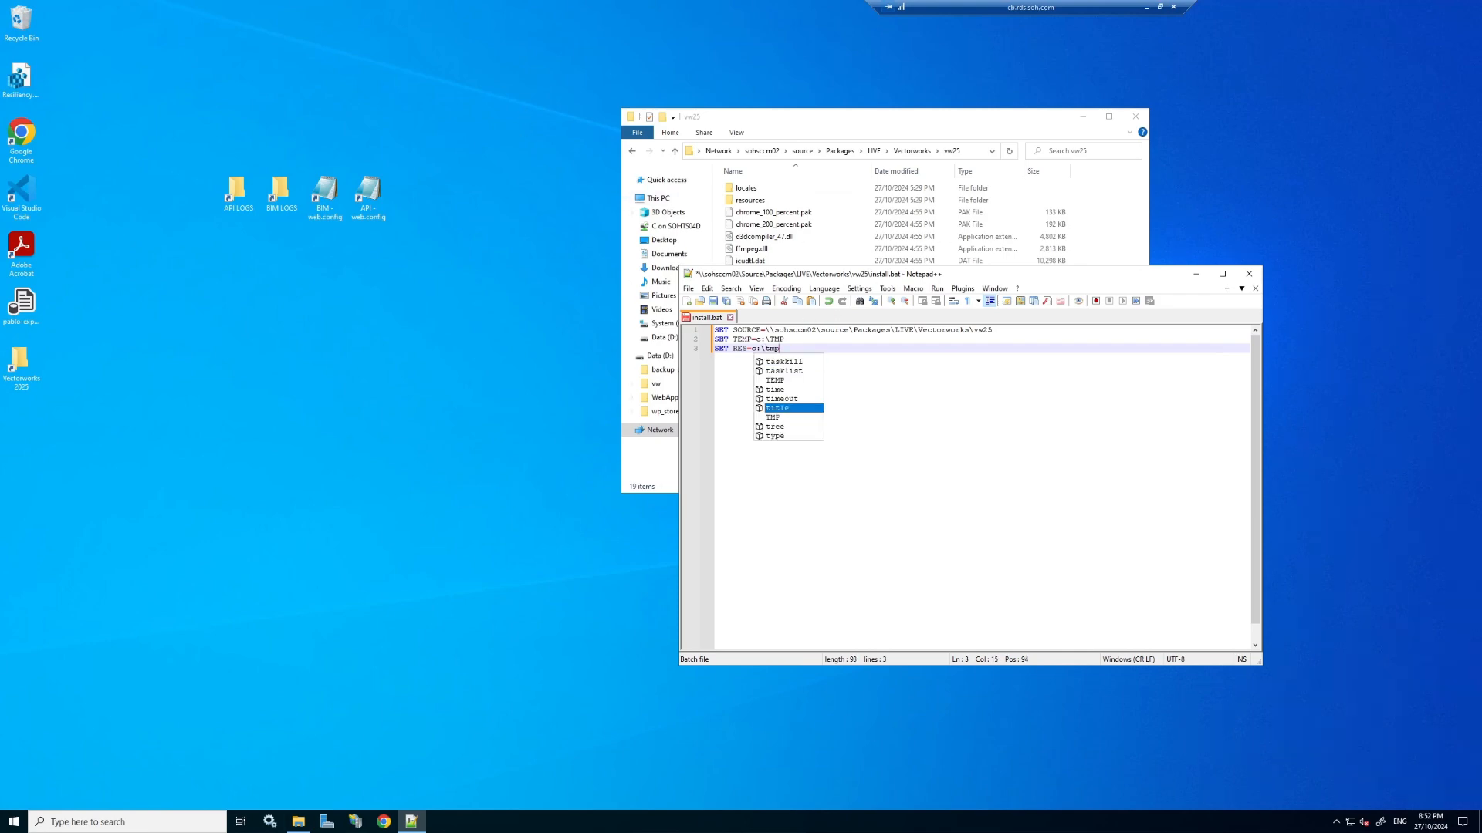
{"action": "key", "text": "Escape"}
{"action": "key", "text": "Up"}
{"action": "key", "text": "Delete"}
{"action": "key", "text": "BackSpace"}
{"action": "key", "text": "BackSpace"}
{"action": "type", "text": "tmp"}
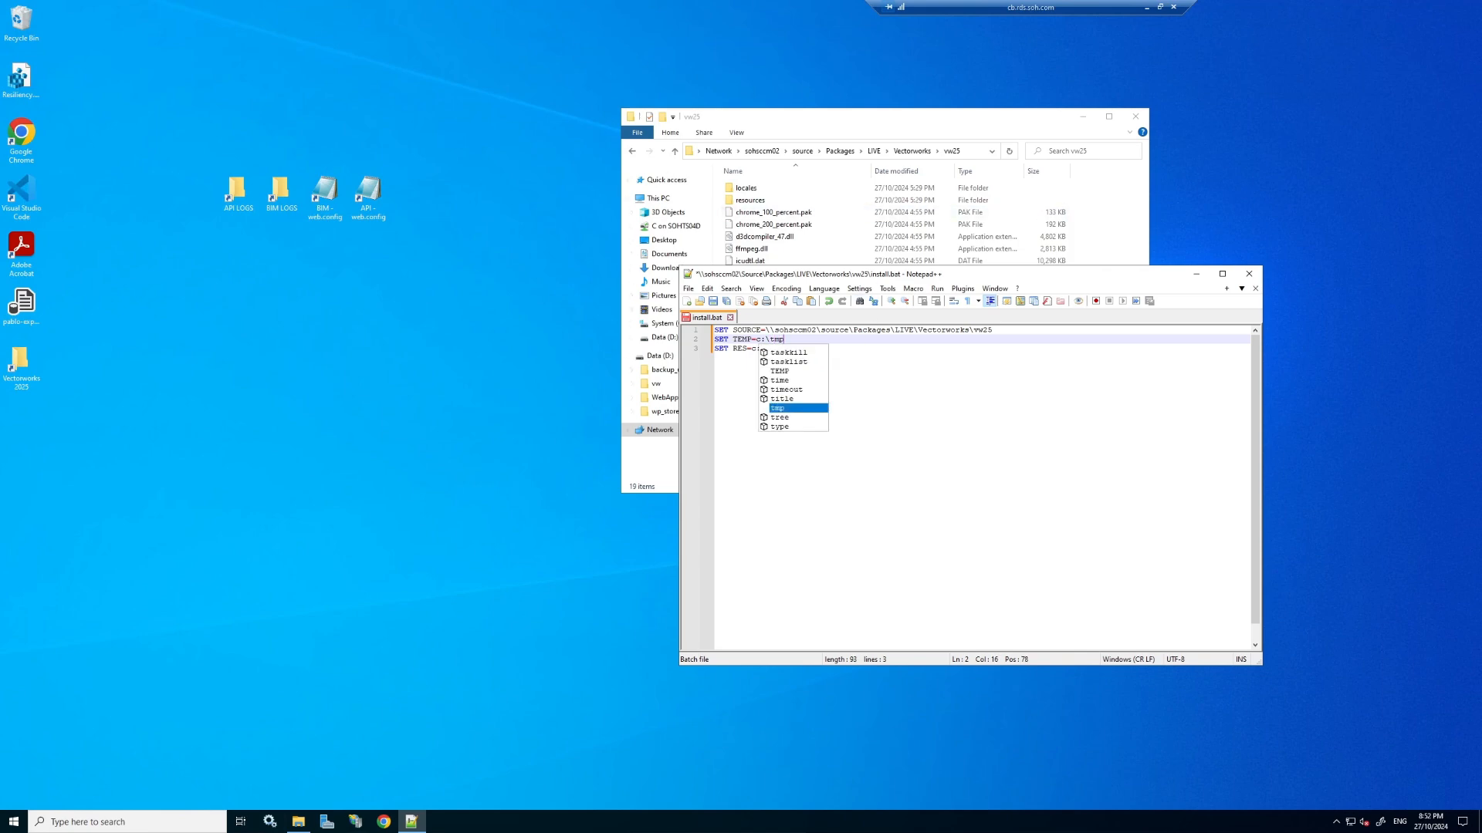
{"action": "key", "text": "Escape"}
{"action": "key", "text": "Down"}
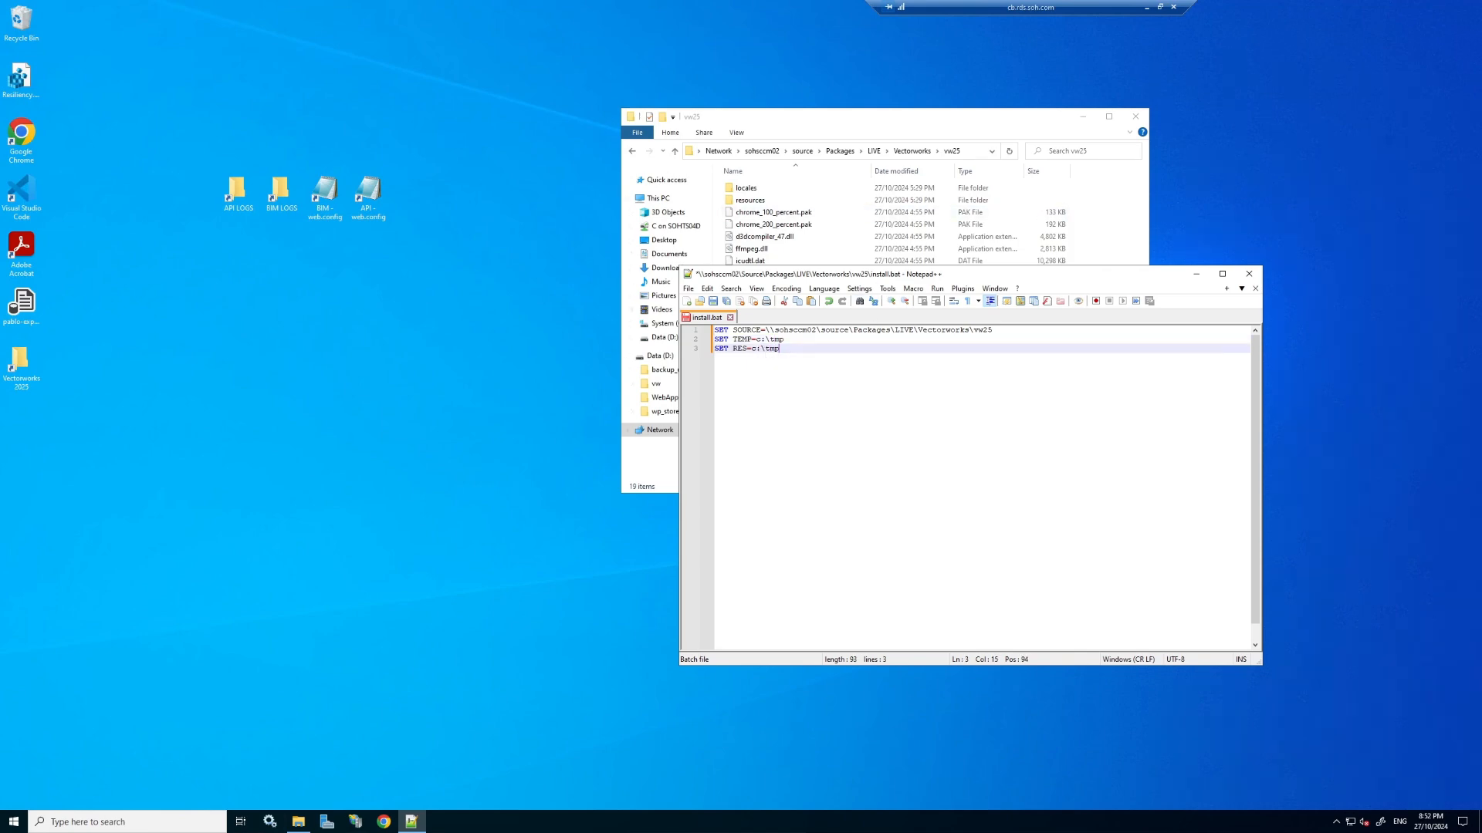
Extend the RES path to c:\tmp\resources.
{"action": "left_click", "coordinate": [742, 339]}
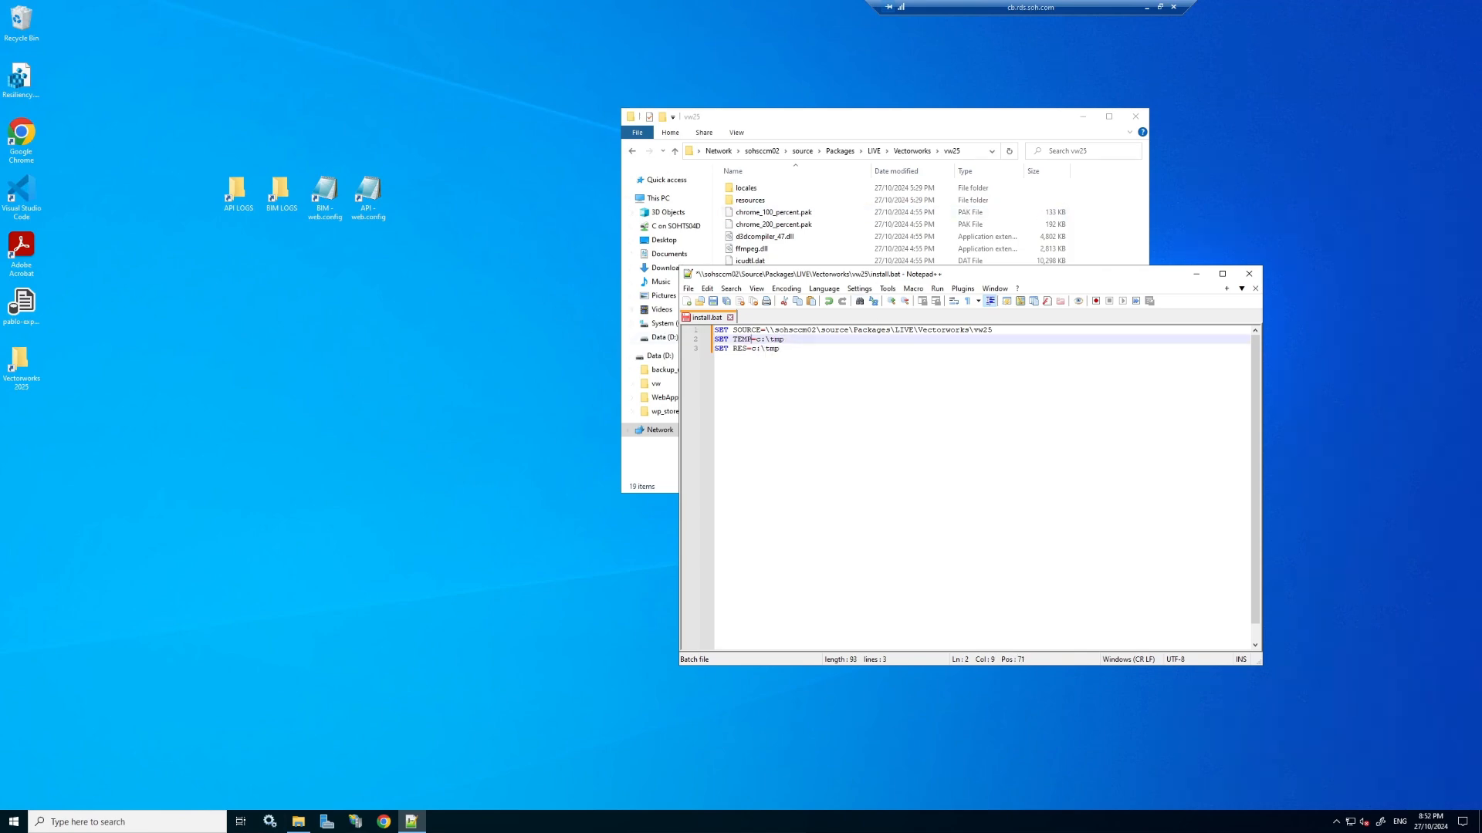
{"action": "left_click", "coordinate": [747, 330]}
{"action": "left_click", "coordinate": [779, 349]}
{"action": "left_click", "coordinate": [779, 339]}
{"action": "left_click_drag", "start_coordinate": [779, 331], "coordinate": [786, 340]}
{"action": "left_click", "coordinate": [784, 340]}
{"action": "left_click", "coordinate": [919, 331]}
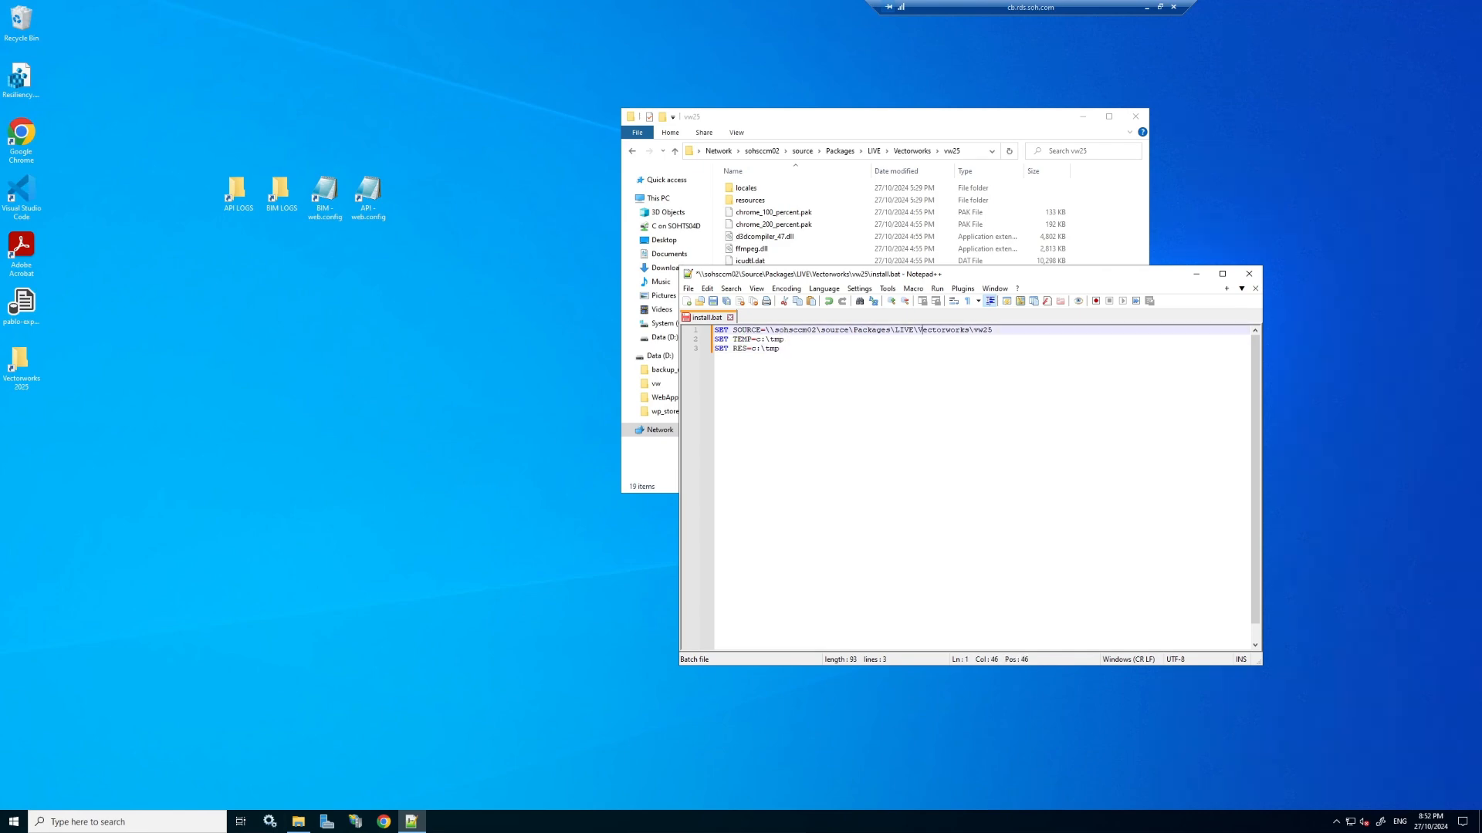
{"action": "left_click", "coordinate": [780, 349]}
{"action": "left_click", "coordinate": [784, 339]}
{"action": "left_click", "coordinate": [779, 349]}
{"action": "type", "text": "esources"}
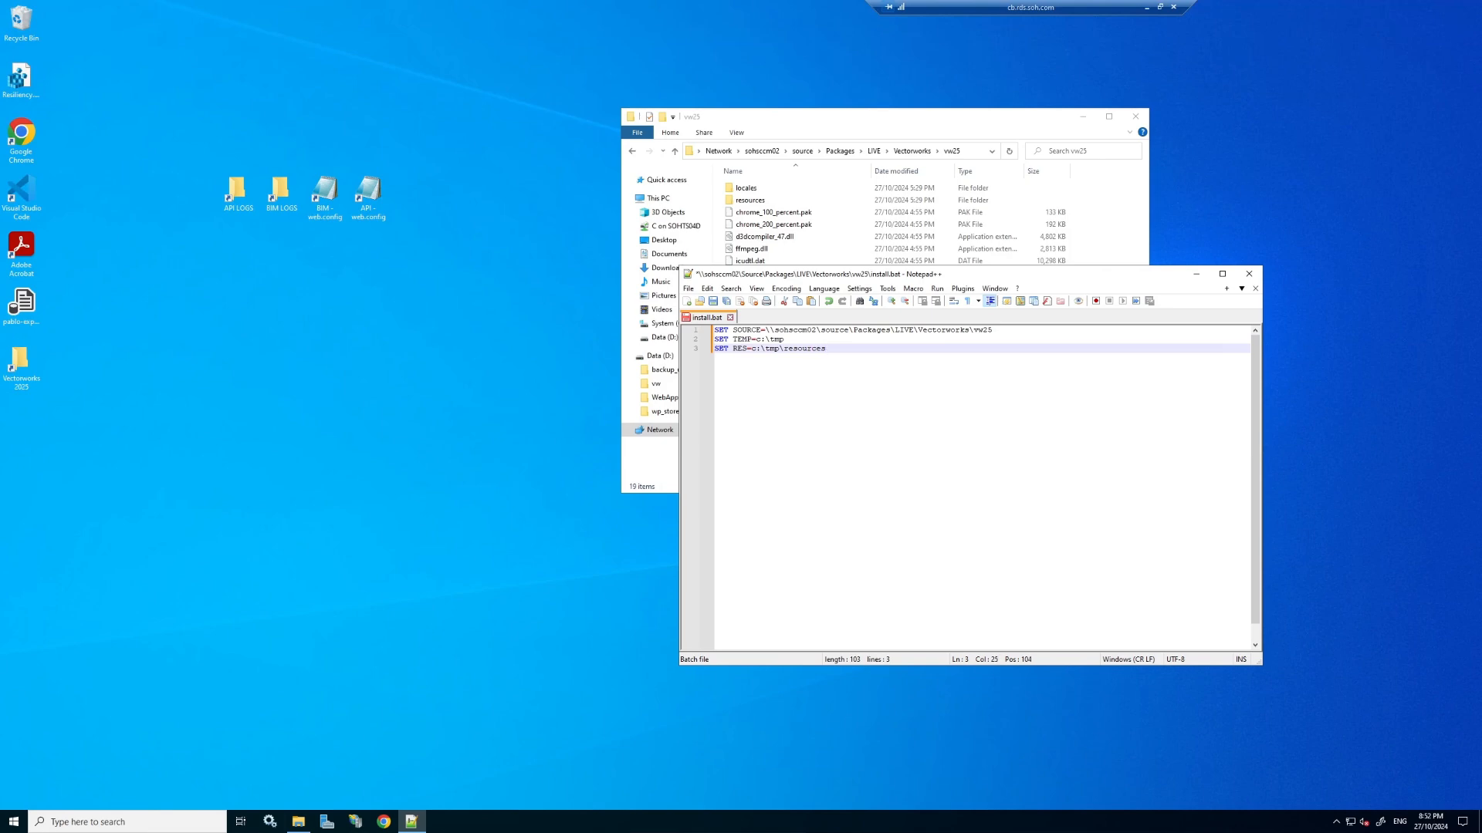
Look inside the resources folder of vw25 in File Explorer and return to the script in Notepad++.
{"action": "left_click", "coordinate": [891, 122]}
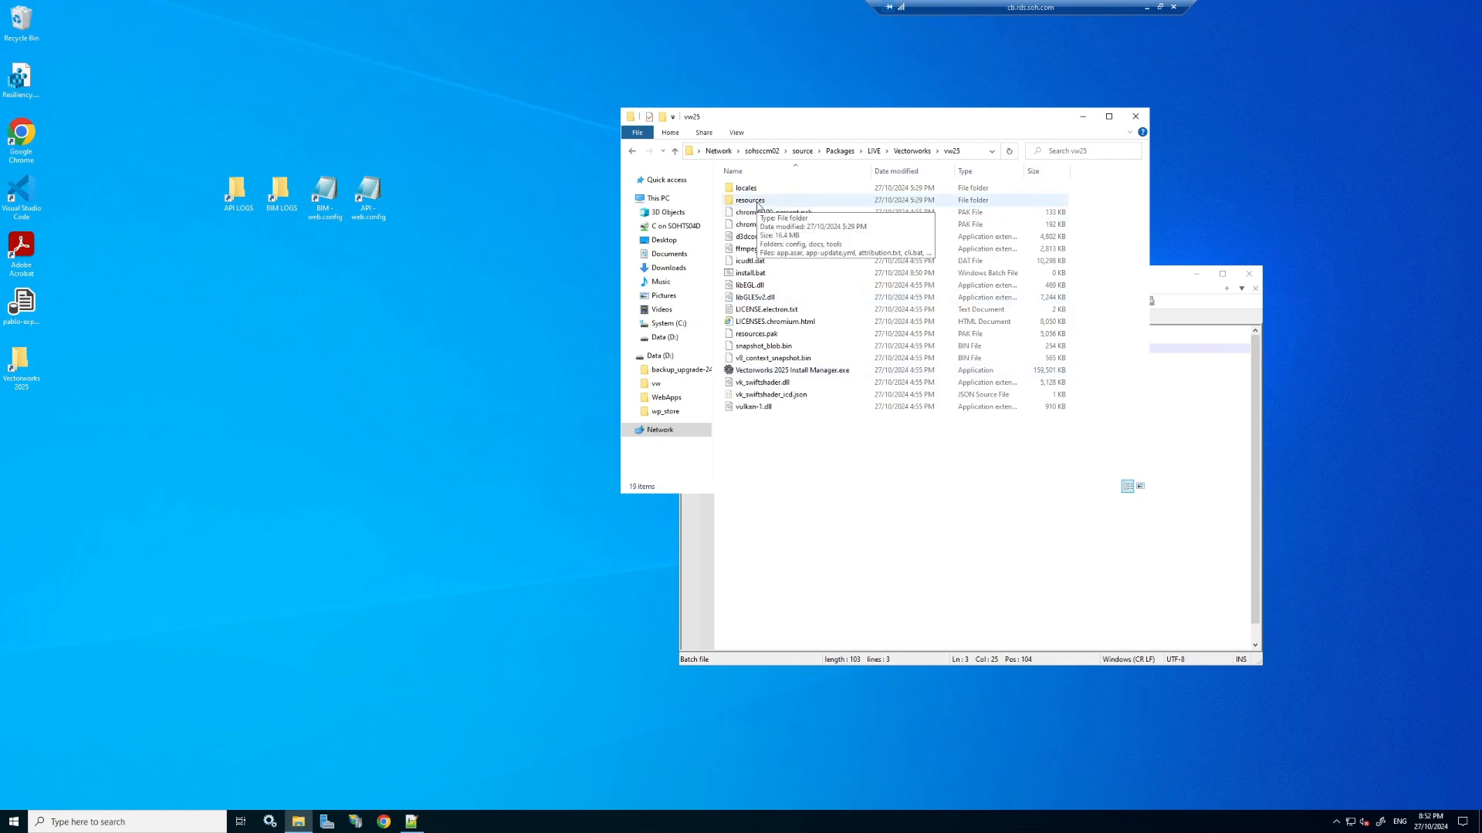
{"action": "double_click", "coordinate": [758, 202]}
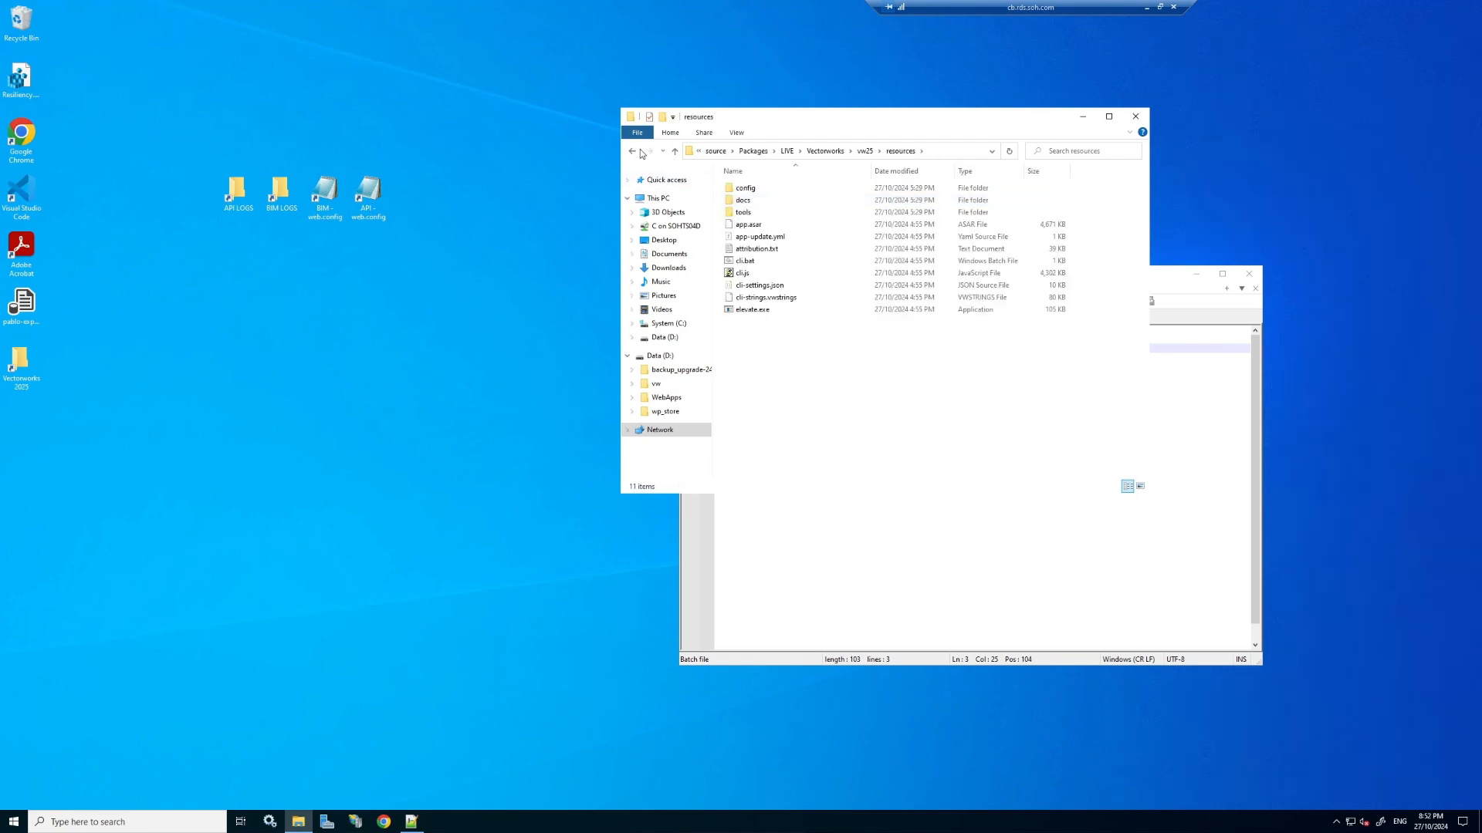
{"action": "key", "text": "alt+Left"}
{"action": "key", "text": "alt+Tab"}
Leave a blank line below the variables and add the line pushd %SOURCE%.
{"action": "key", "text": "Return"}
{"action": "key", "text": "Return"}
{"action": "key", "text": "BackSpace"}
{"action": "key", "text": "Return"}
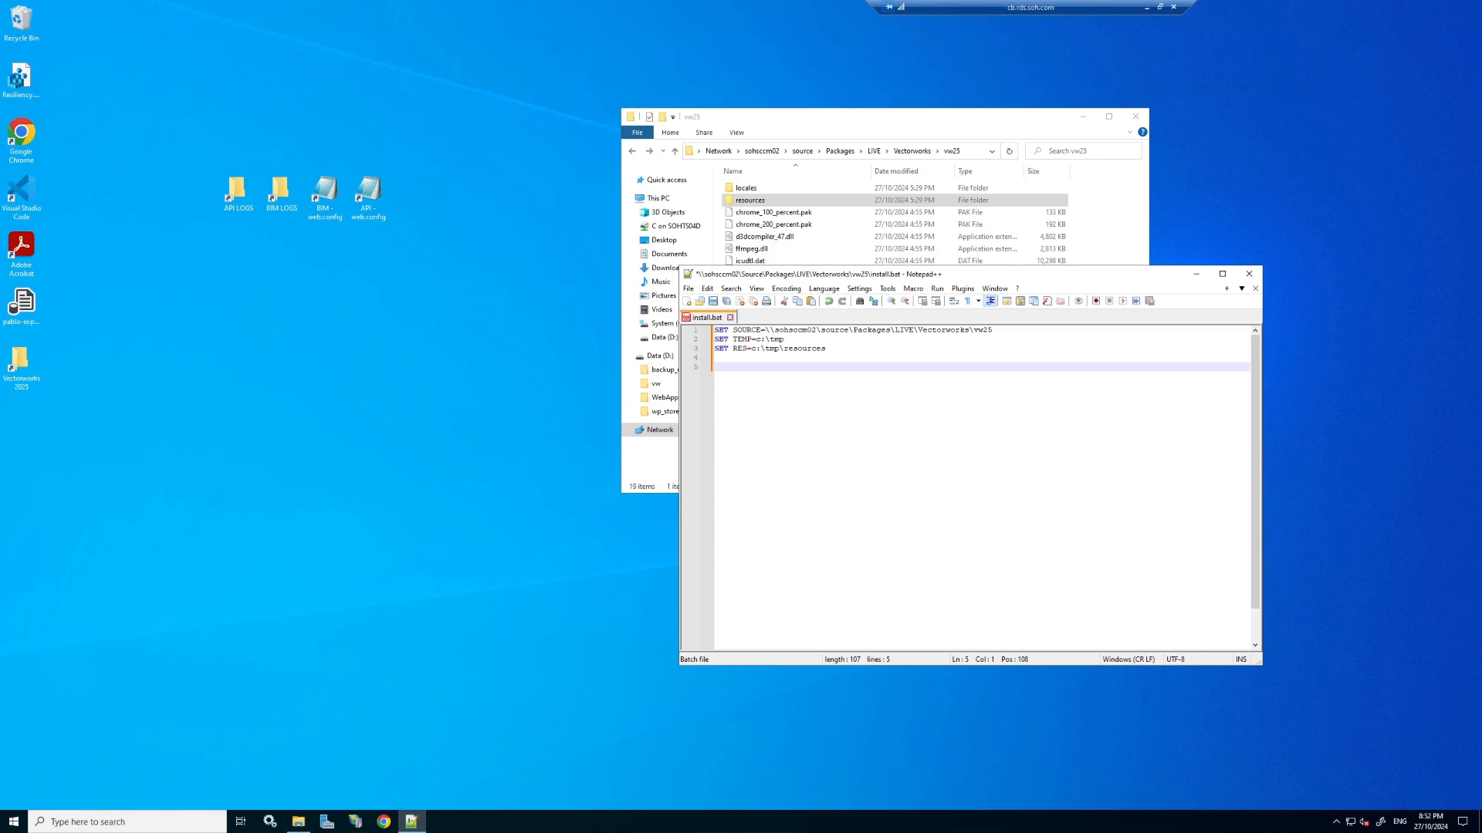
{"action": "left_click_drag", "start_coordinate": [993, 331], "coordinate": [764, 331]}
{"action": "left_click", "coordinate": [827, 349]}
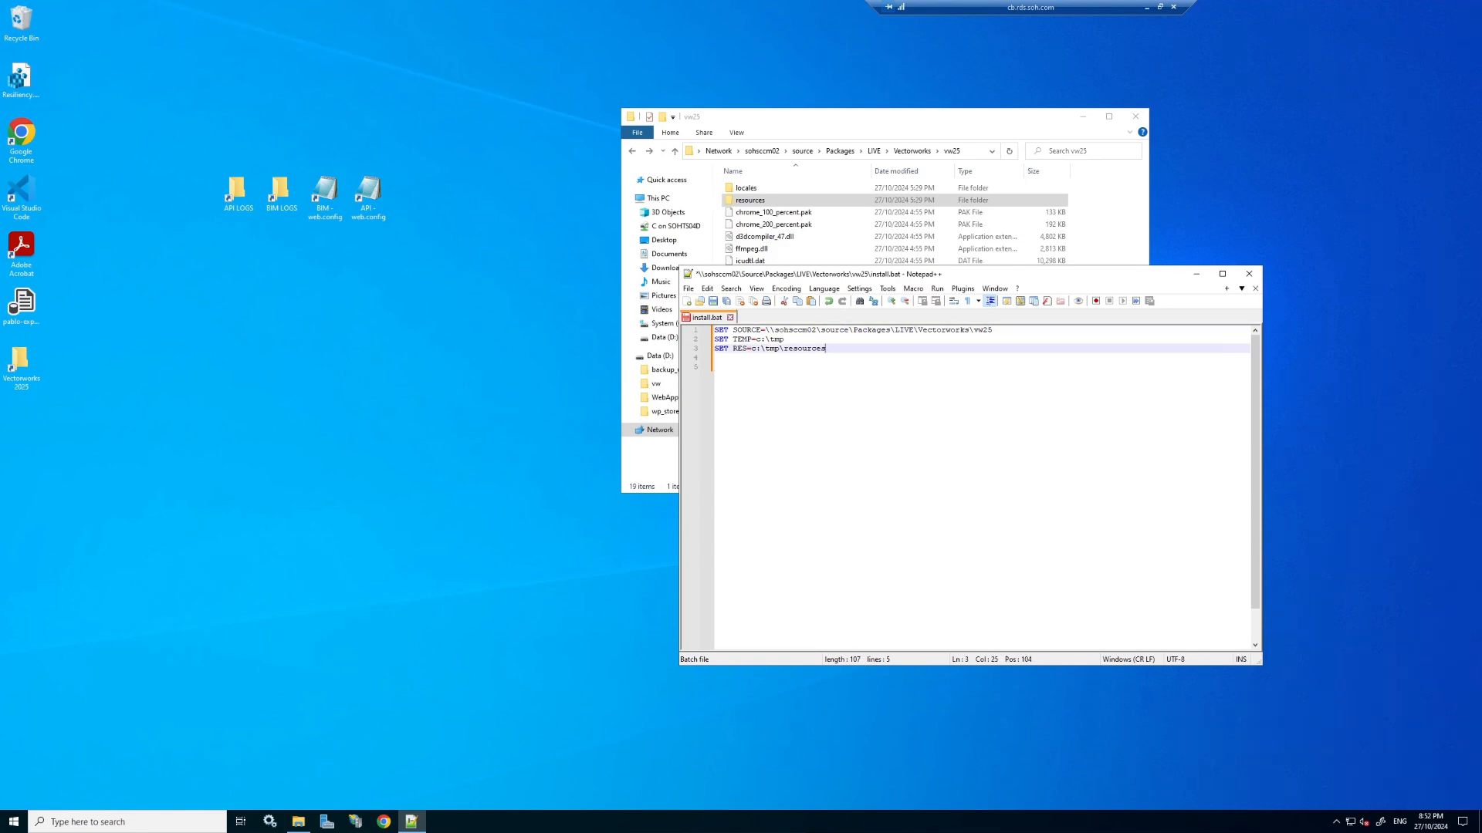
{"action": "left_click", "coordinate": [715, 367]}
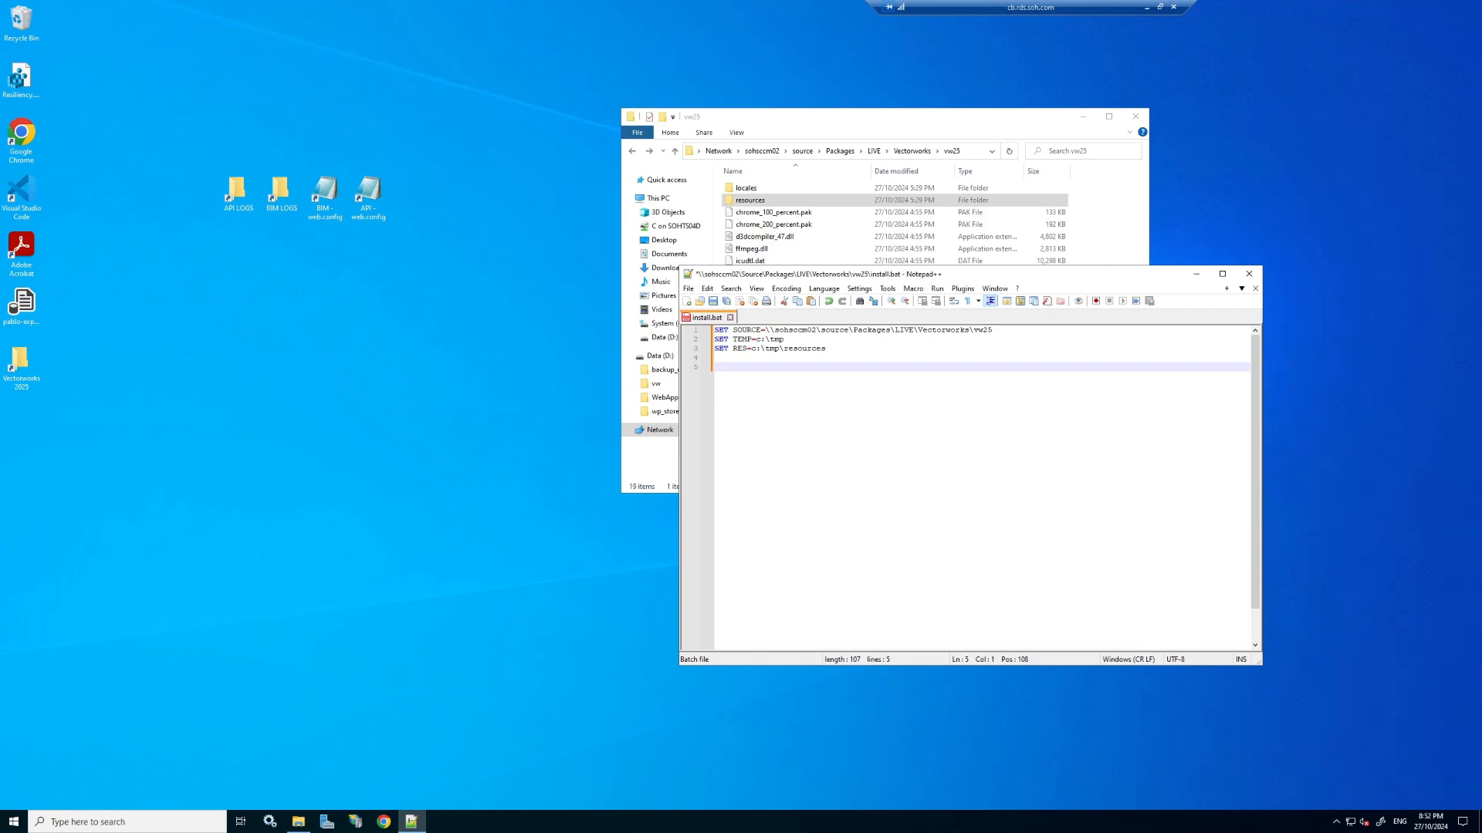
{"action": "type", "text": "pushd %%"}
{"action": "key", "text": "shift+Left"}
{"action": "type", "text": "SOURCE"}
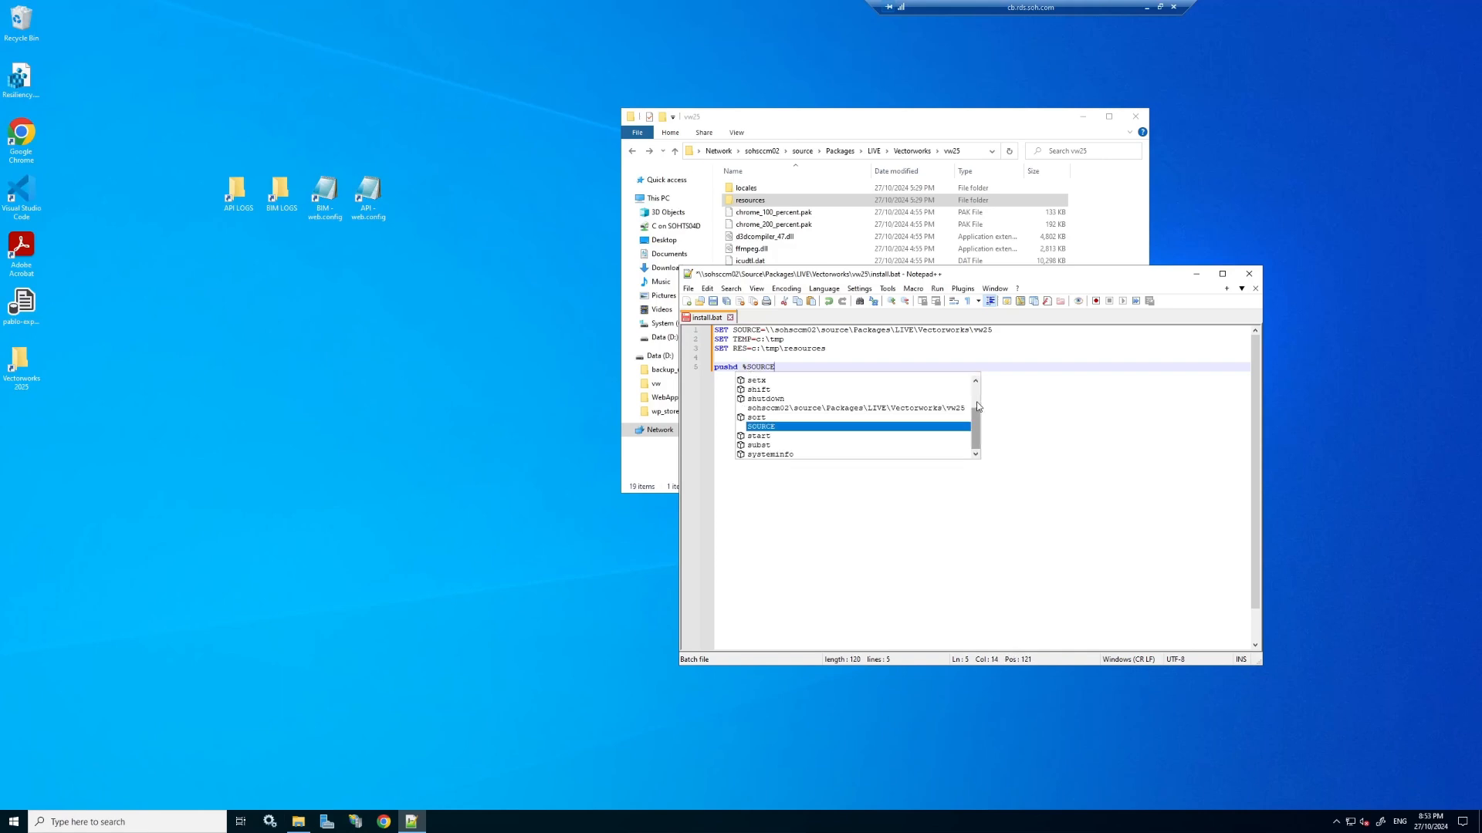
{"action": "type", "text": "%"}
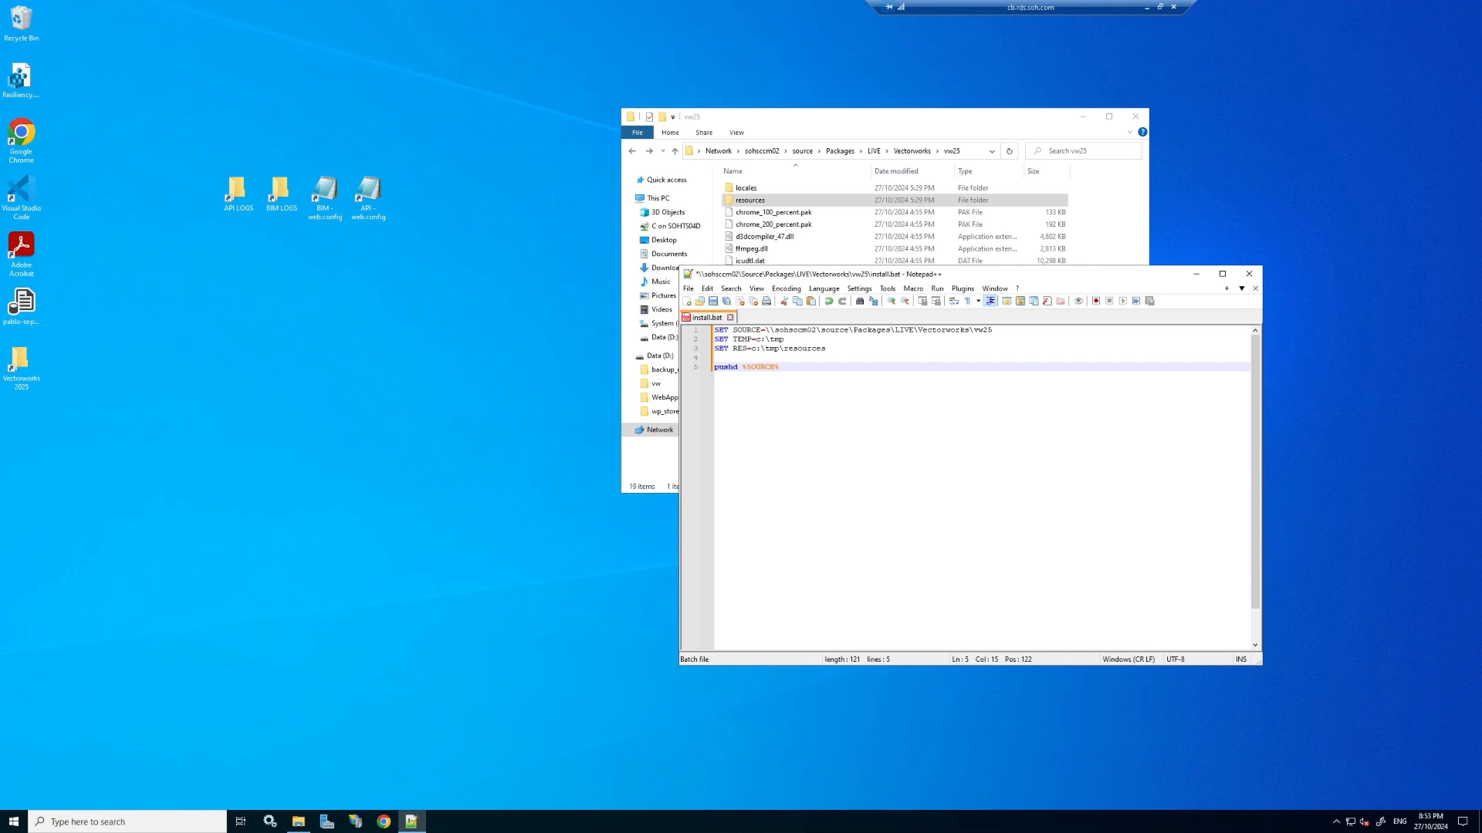
Compare the %SOURCE% reference in the pushd line with the network path assigned to SOURCE.
{"action": "left_click_drag", "start_coordinate": [994, 330], "coordinate": [797, 331]}
{"action": "left_click", "coordinate": [787, 367]}
{"action": "key", "text": "shift+Left"}
{"action": "key", "text": "shift+Left"}
{"action": "key", "text": "shift+Left"}
{"action": "key", "text": "shift+Left"}
{"action": "key", "text": "shift+Left"}
{"action": "key", "text": "shift+Left"}
{"action": "key", "text": "shift+Left"}
{"action": "key", "text": "shift+Left"}
{"action": "left_click", "coordinate": [787, 330]}
{"action": "left_click", "coordinate": [780, 367]}
Add the line xcopy %SOURCE% %TEMP% below the pushd command.
{"action": "key", "text": "Return"}
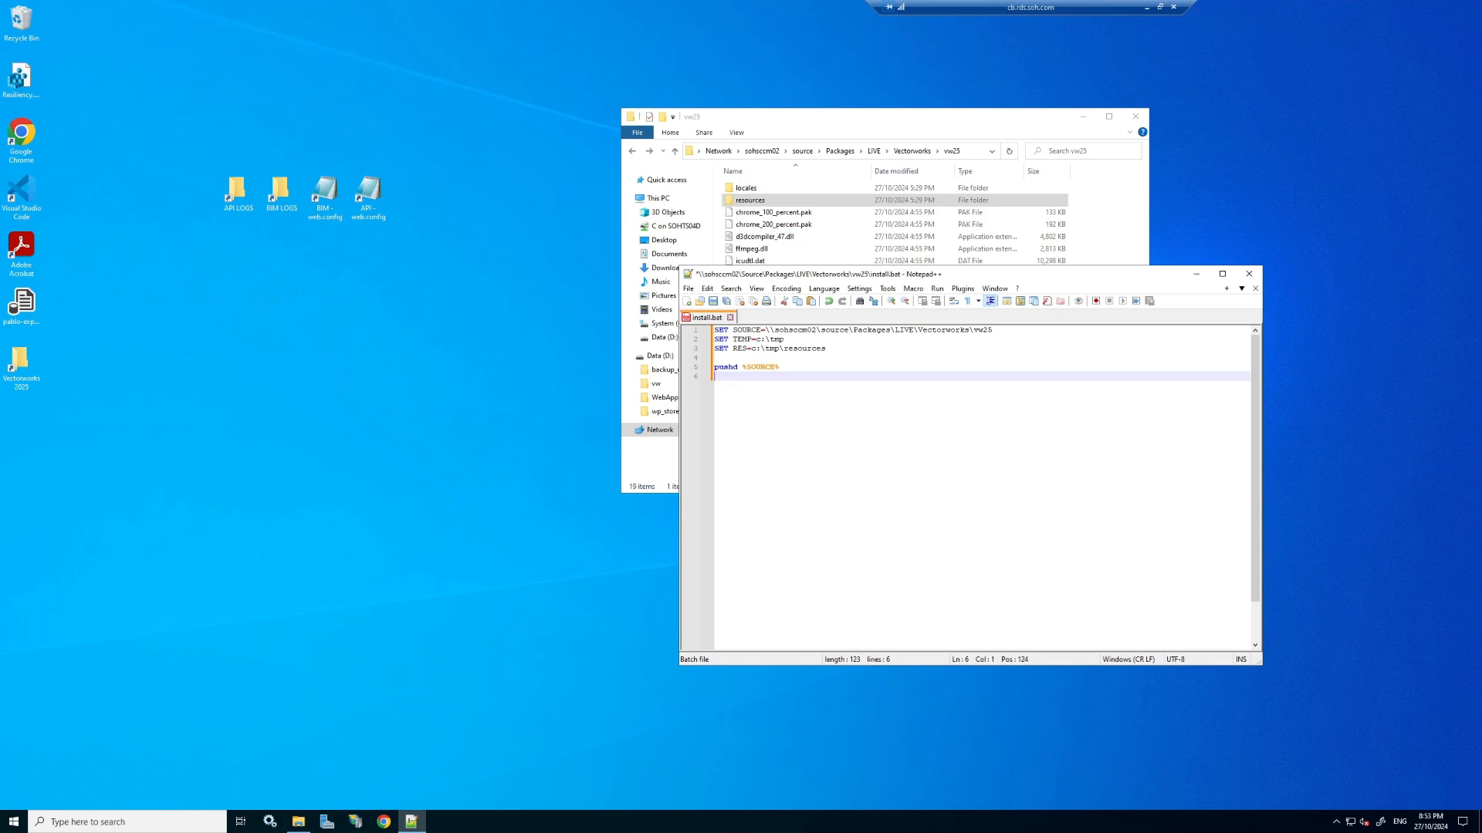
{"action": "type", "text": "xcop"}
{"action": "type", "text": "y"}
{"action": "type", "text": "%SR"}
{"action": "key", "text": "BackSpace"}
{"action": "type", "text": "O"}
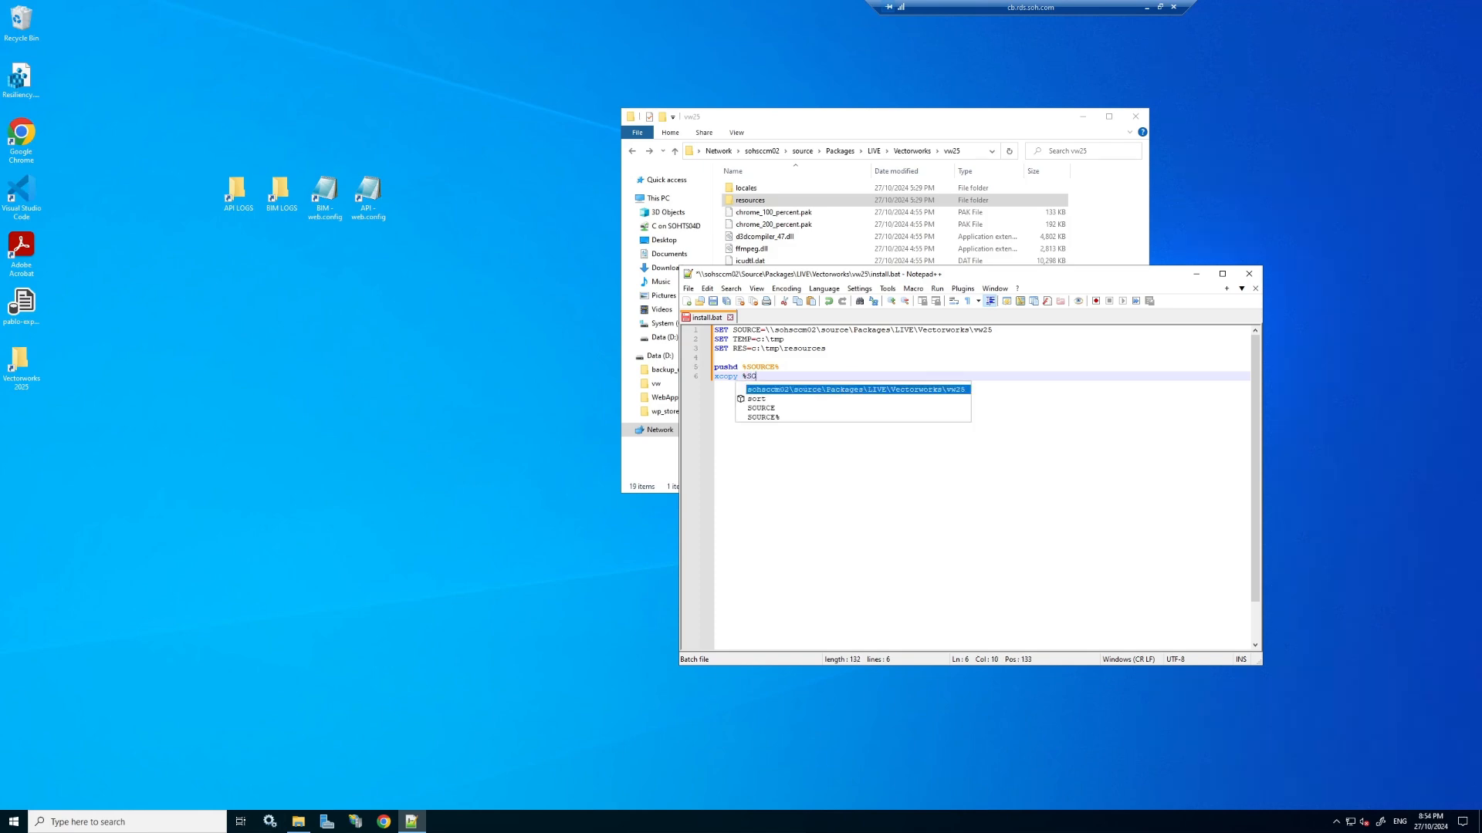
{"action": "type", "text": "URCE"}
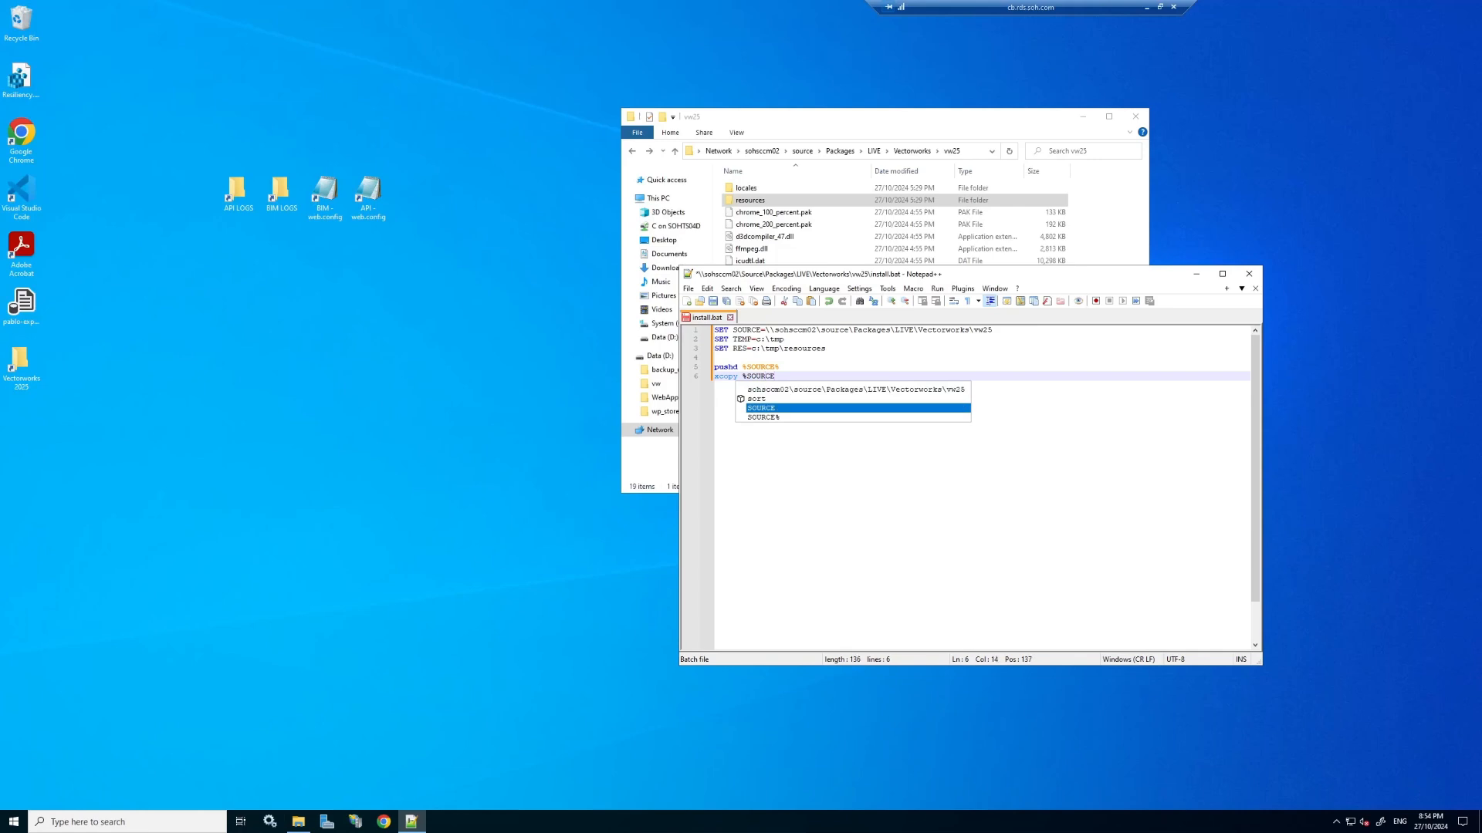
{"action": "type", "text": "%"}
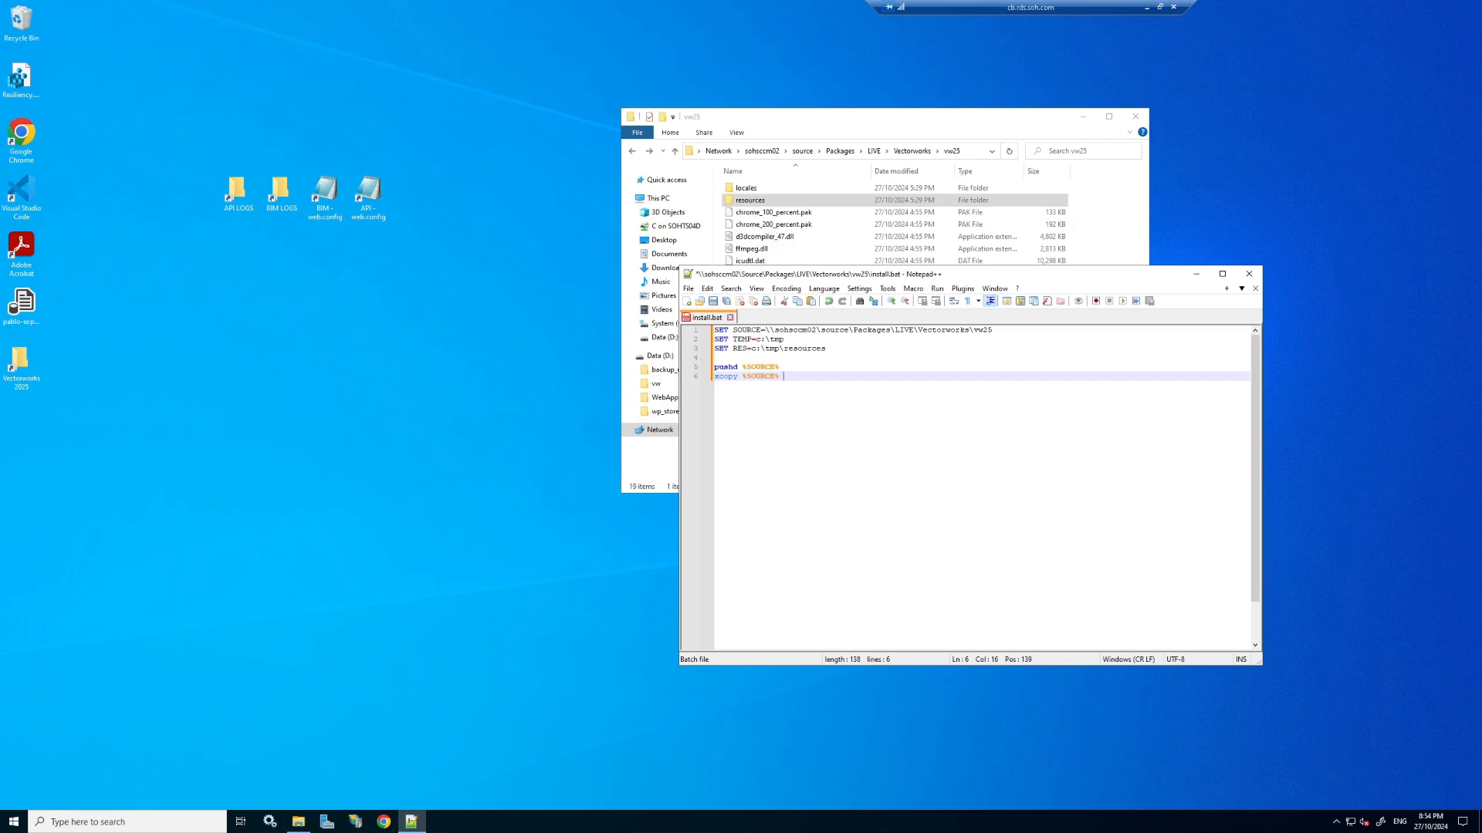
{"action": "type", "text": " %TE"}
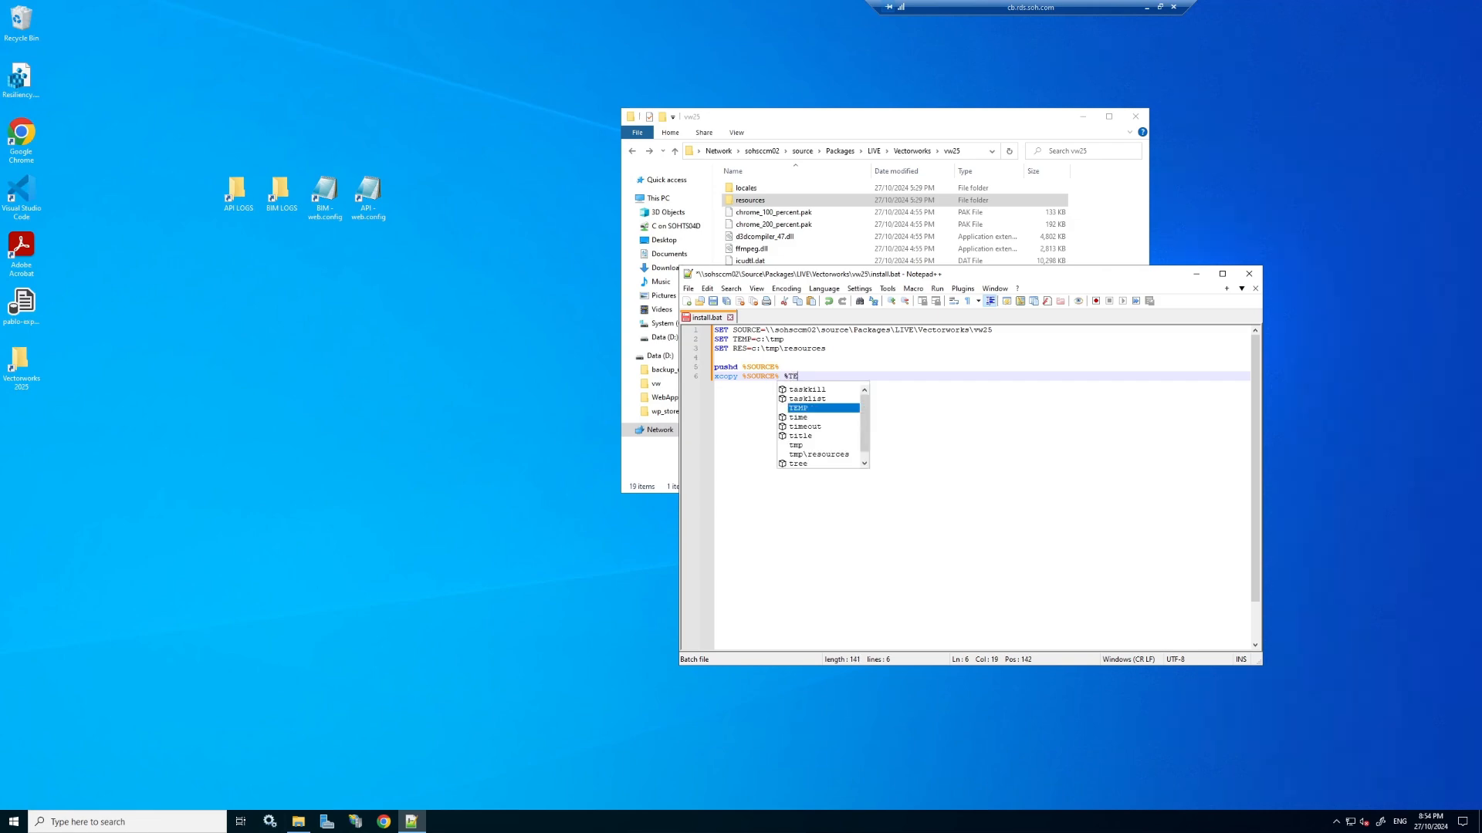
{"action": "type", "text": "MP%"}
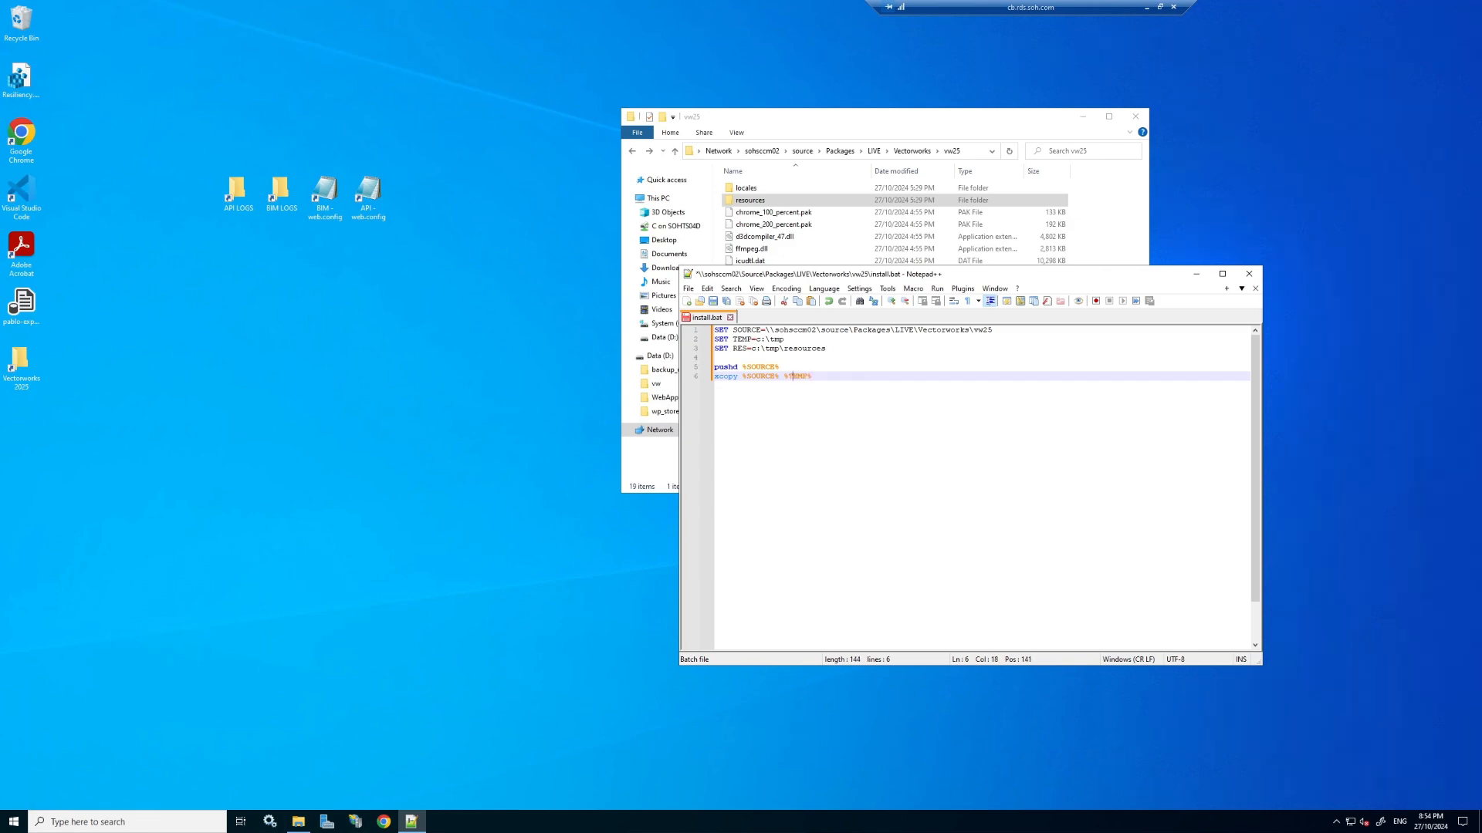
Append the switches /E /I /D /C to the xcopy line, without autocompleted text, and start a new line.
{"action": "type", "text": " /"}
{"action": "type", "text": "E"}
{"action": "type", "text": " /I >"}
{"action": "type", "text": "D "}
{"action": "type", "text": "D "}
{"action": "type", "text": "/C"}
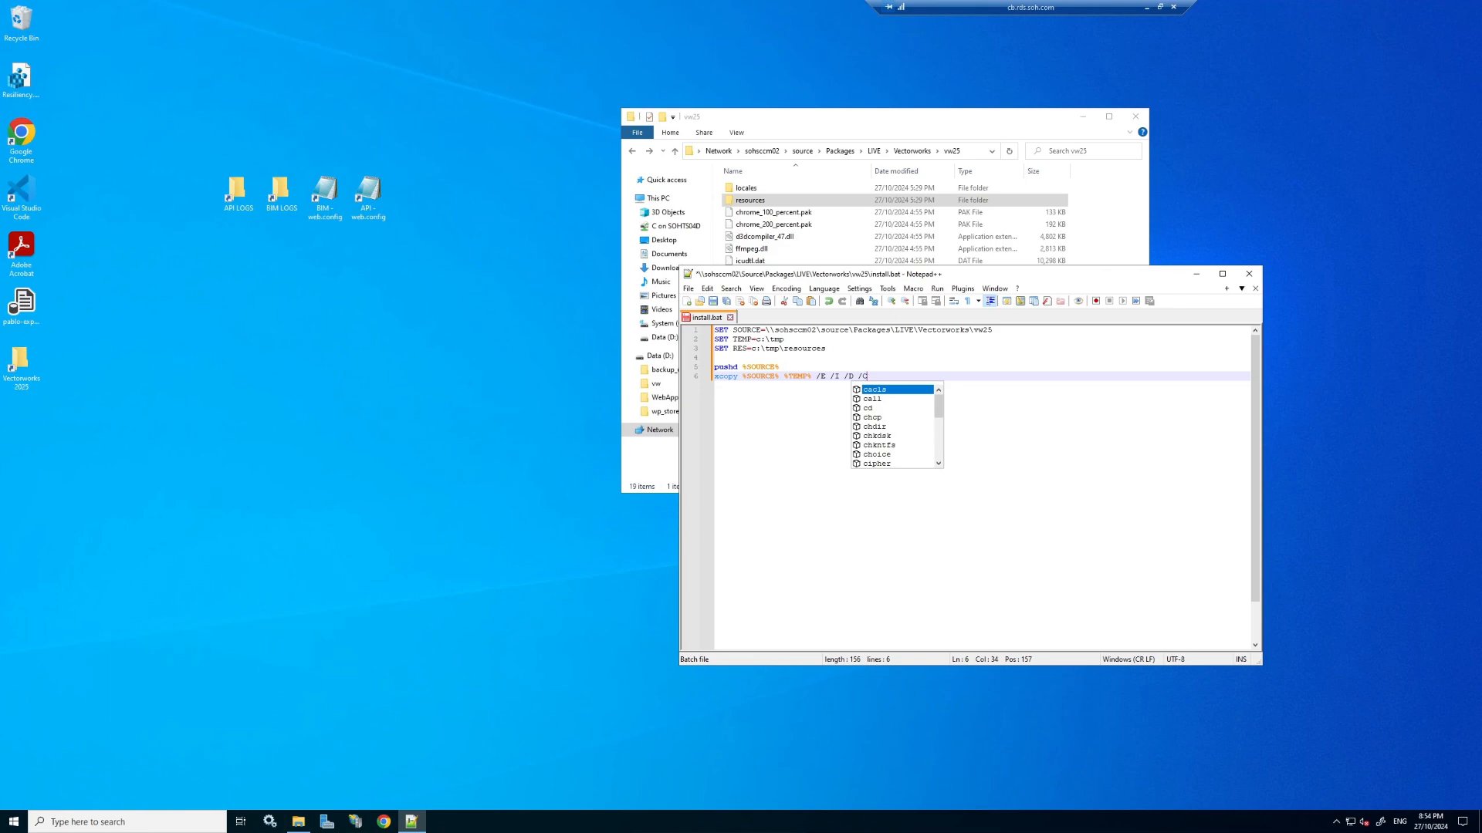
{"action": "key", "text": "Return"}
{"action": "key", "text": "BackSpace"}
{"action": "key", "text": "BackSpace"}
{"action": "key", "text": "BackSpace"}
{"action": "key", "text": "BackSpace"}
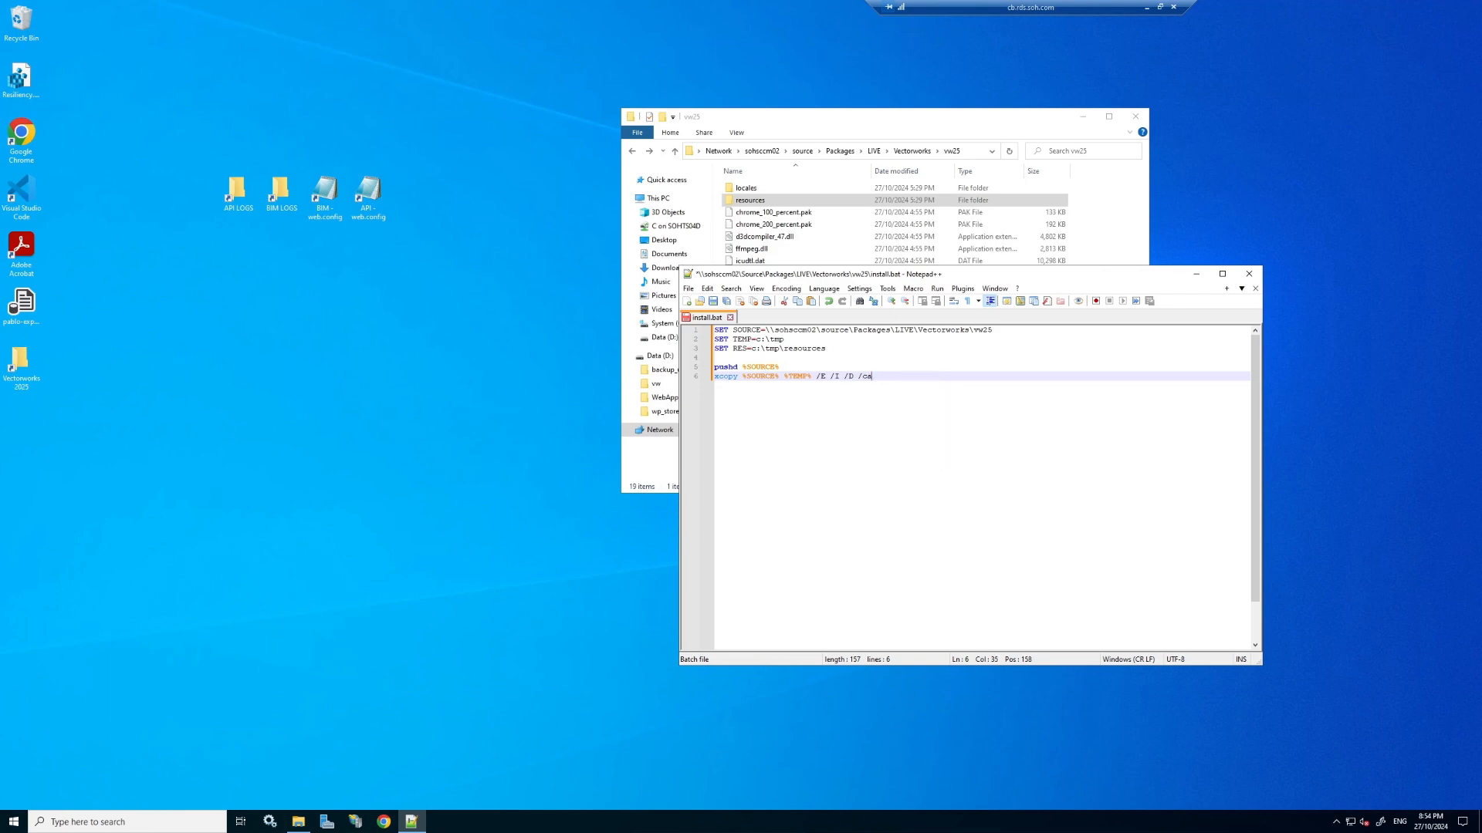
{"action": "type", "text": "cacls"}
{"action": "key", "text": "Return"}
{"action": "key", "text": "BackSpace"}
{"action": "key", "text": "BackSpace"}
{"action": "key", "text": "BackSpace"}
{"action": "key", "text": "BackSpace"}
{"action": "key", "text": "BackSpace"}
{"action": "type", "text": "C"}
{"action": "key", "text": "Escape"}
{"action": "key", "text": "Return"}
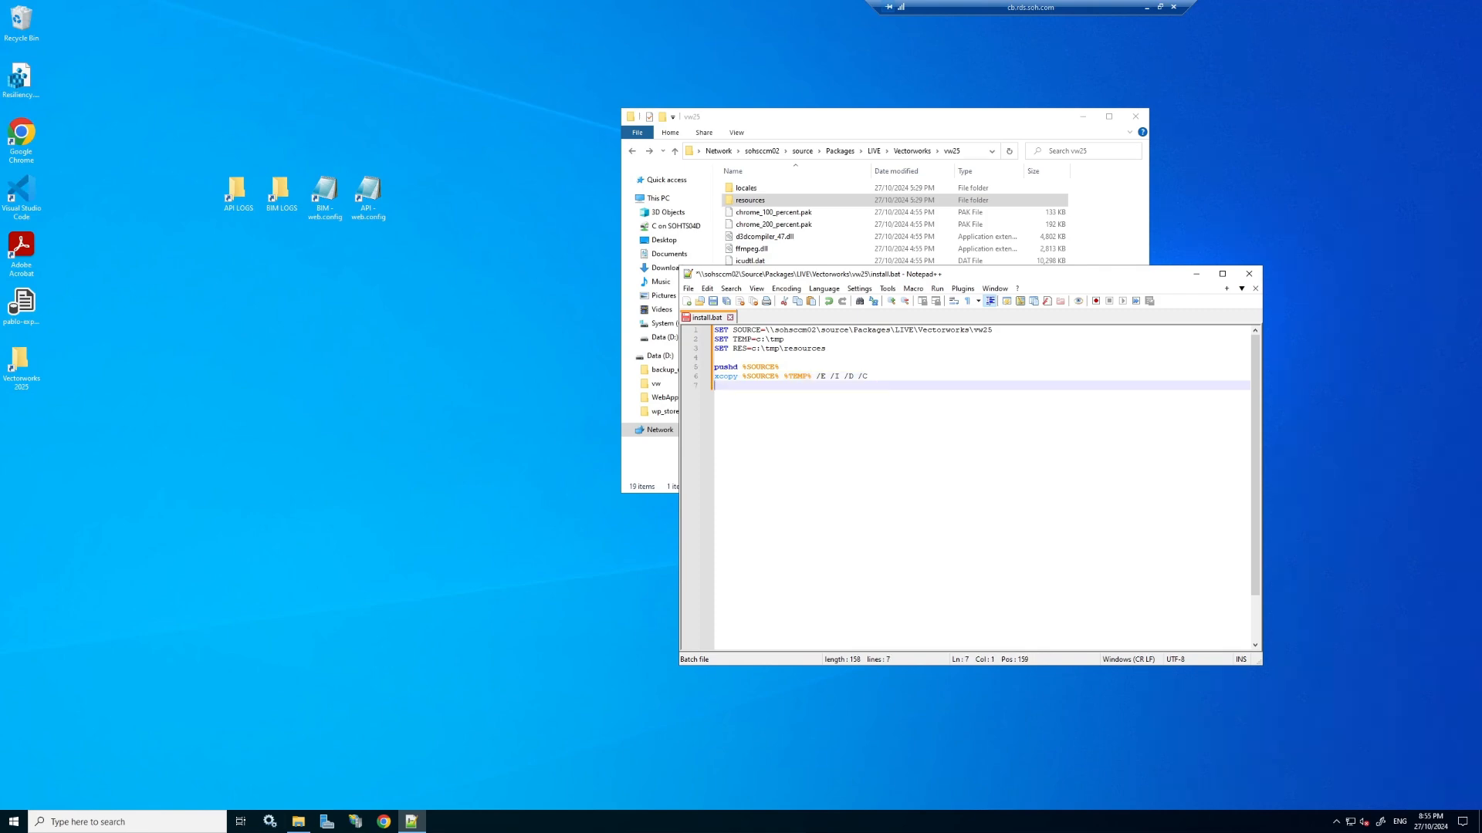
Add the line c: below the xcopy command and start another line.
{"action": "left_click", "coordinate": [779, 367]}
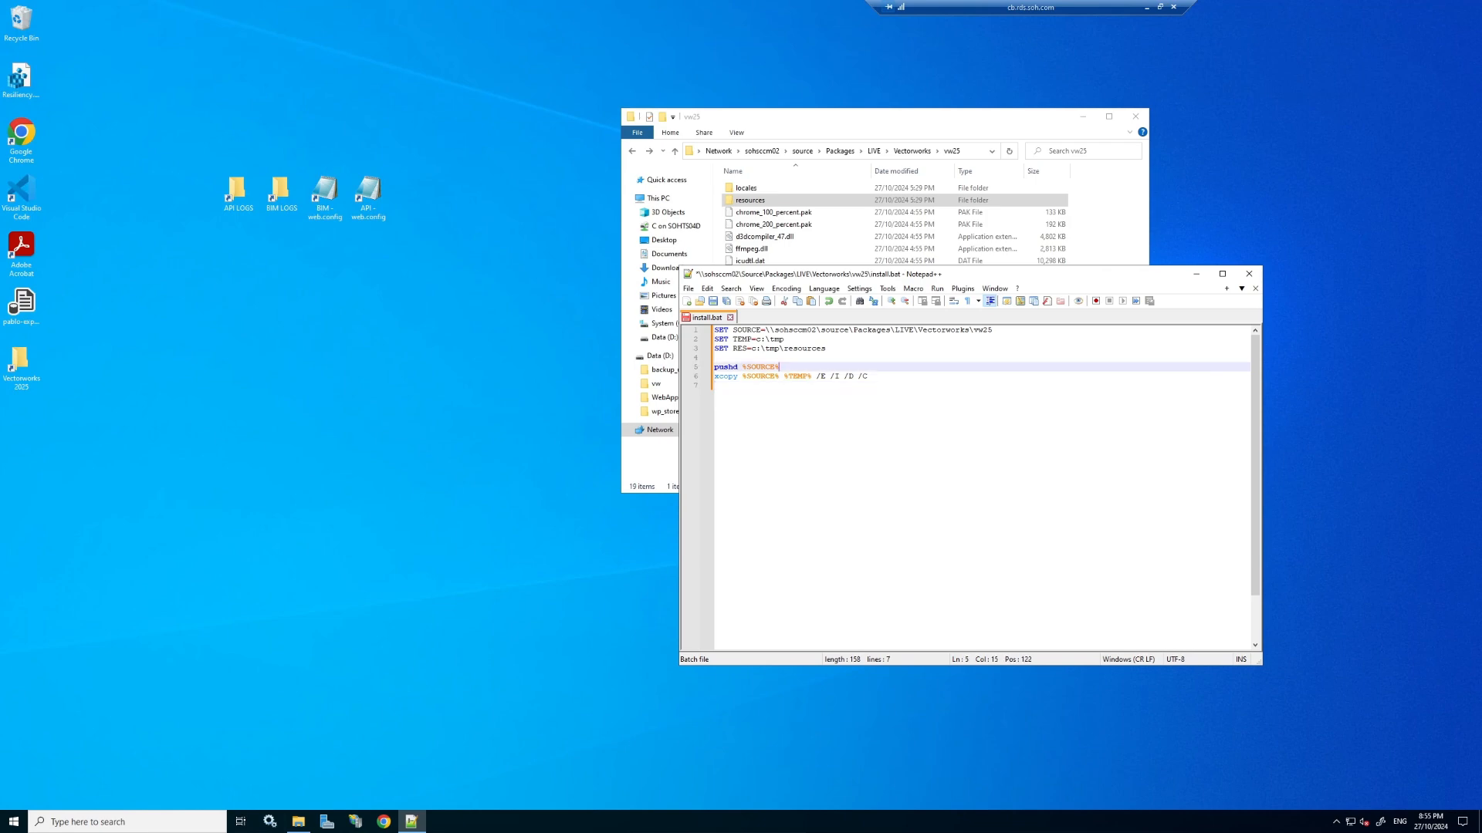
{"action": "left_click_drag", "start_coordinate": [812, 376], "coordinate": [783, 377]}
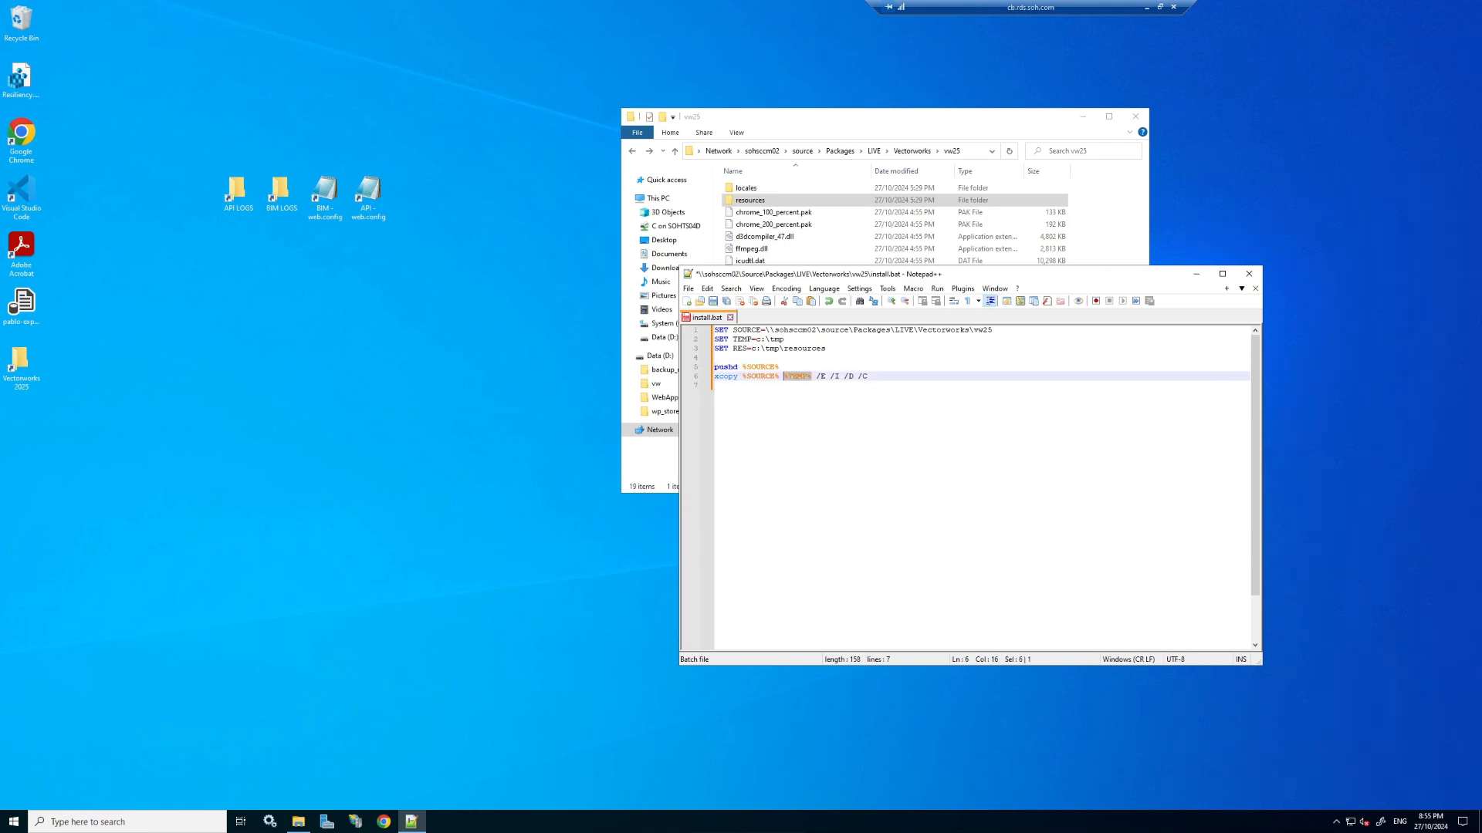
{"action": "left_click", "coordinate": [868, 377]}
{"action": "key", "text": "Return"}
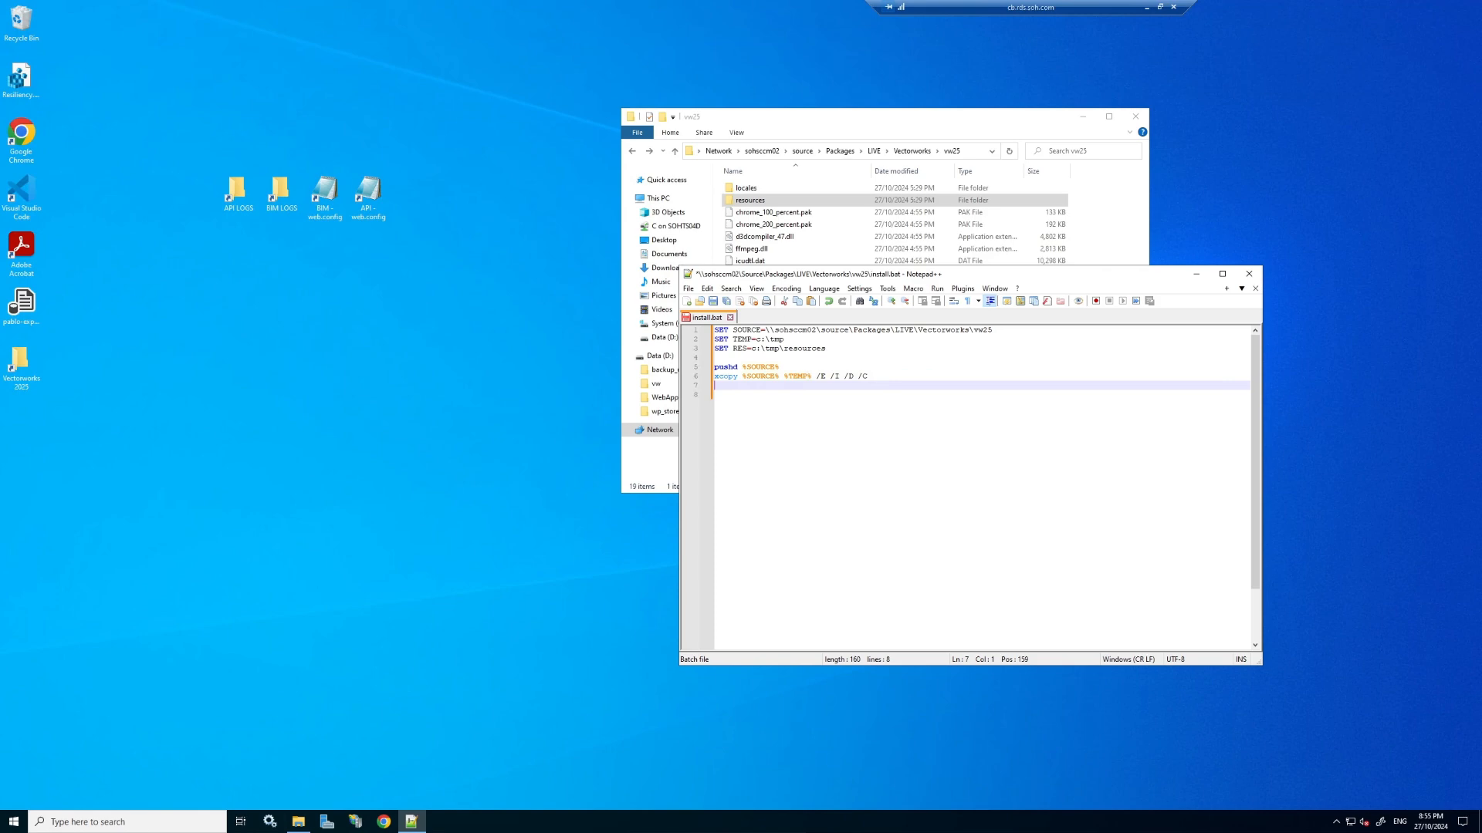
{"action": "type", "text": "c:"}
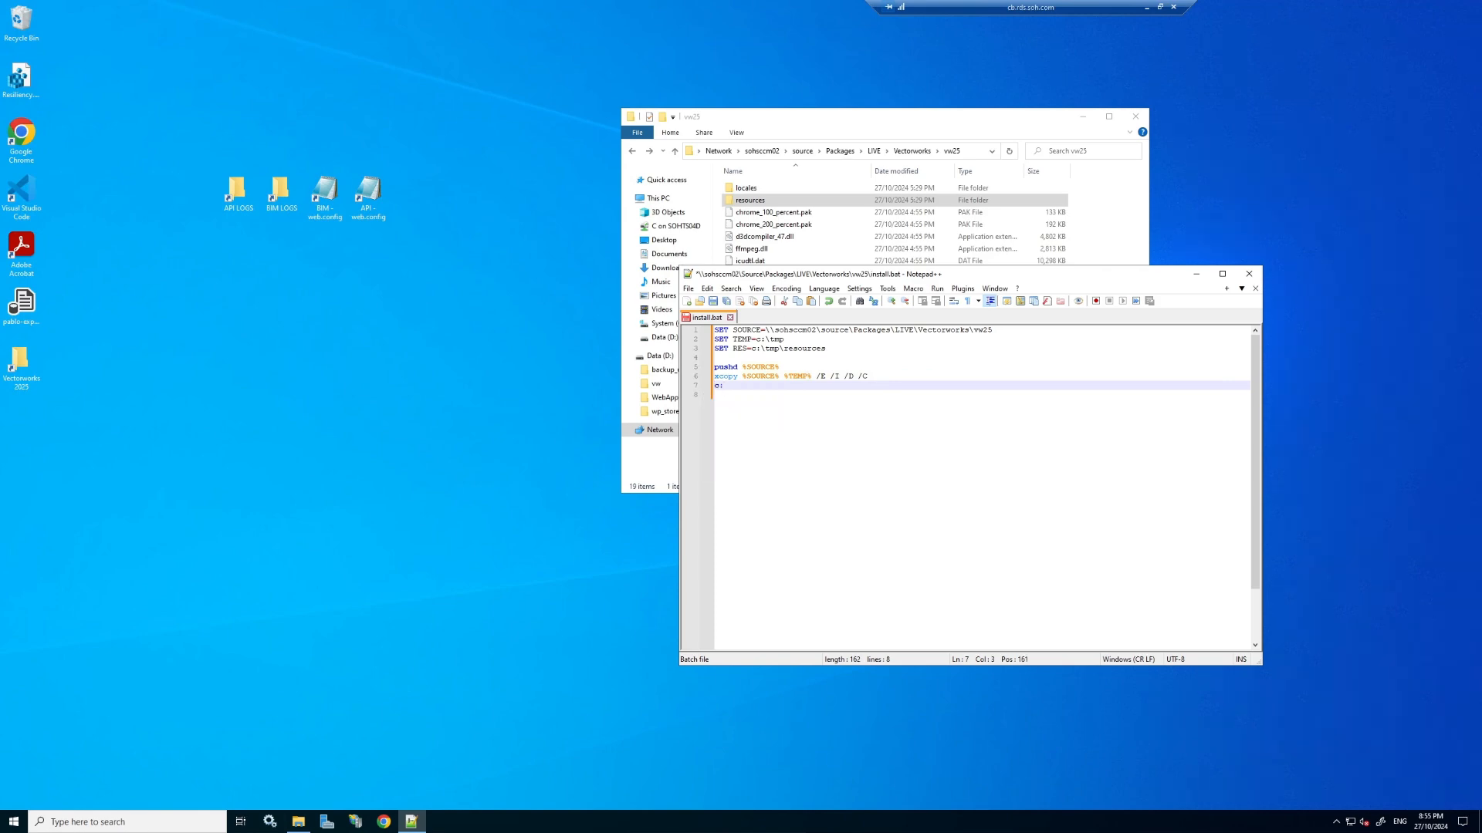
{"action": "key", "text": "Return"}
{"action": "type", "text": "c"}
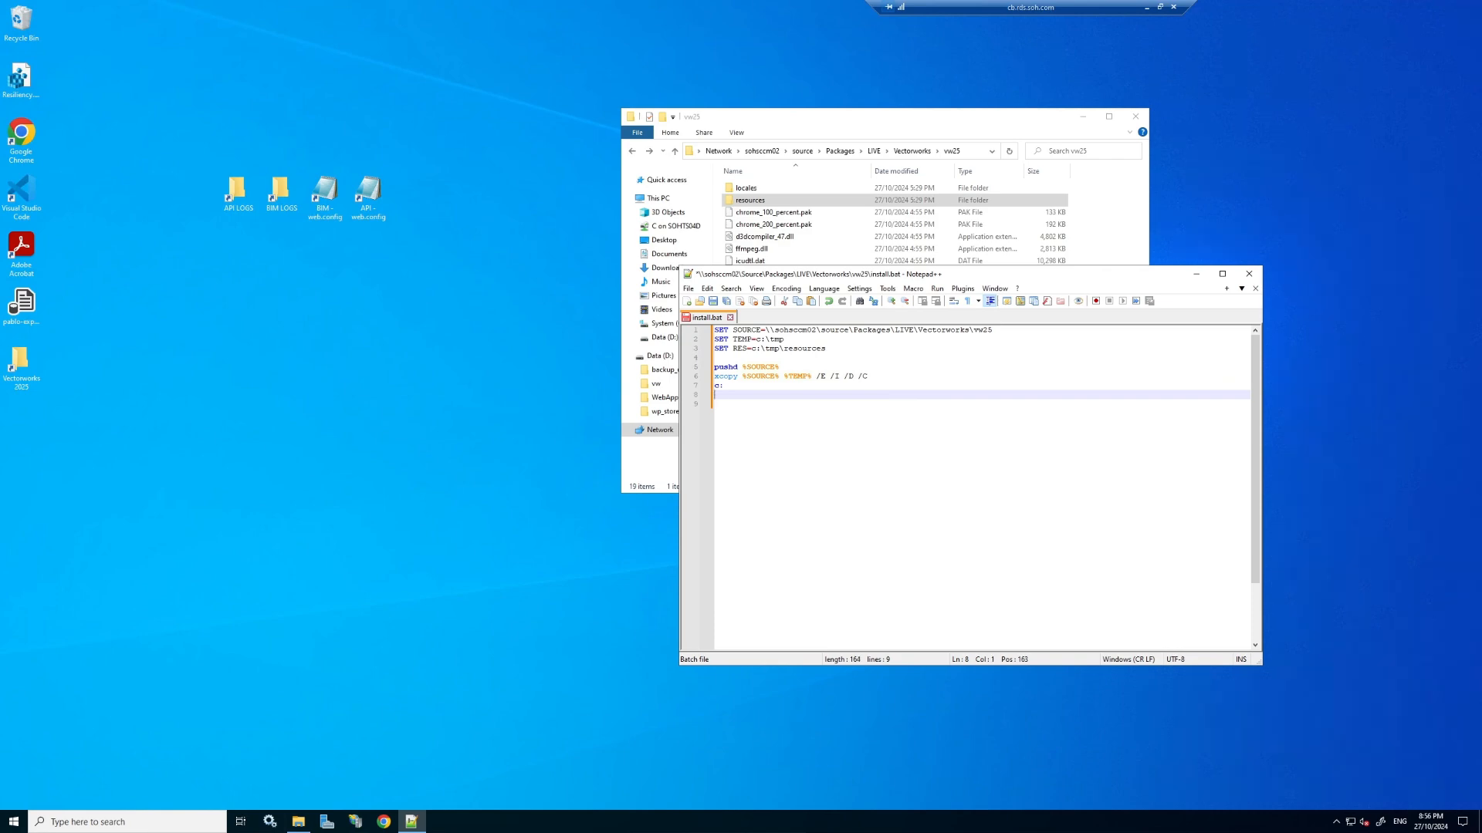
Highlight the c:\tmp\resources path in the RES line and move the editor window clear of the vw25 file list.
{"action": "left_click", "coordinate": [829, 340]}
{"action": "left_click_drag", "start_coordinate": [832, 349], "coordinate": [750, 349]}
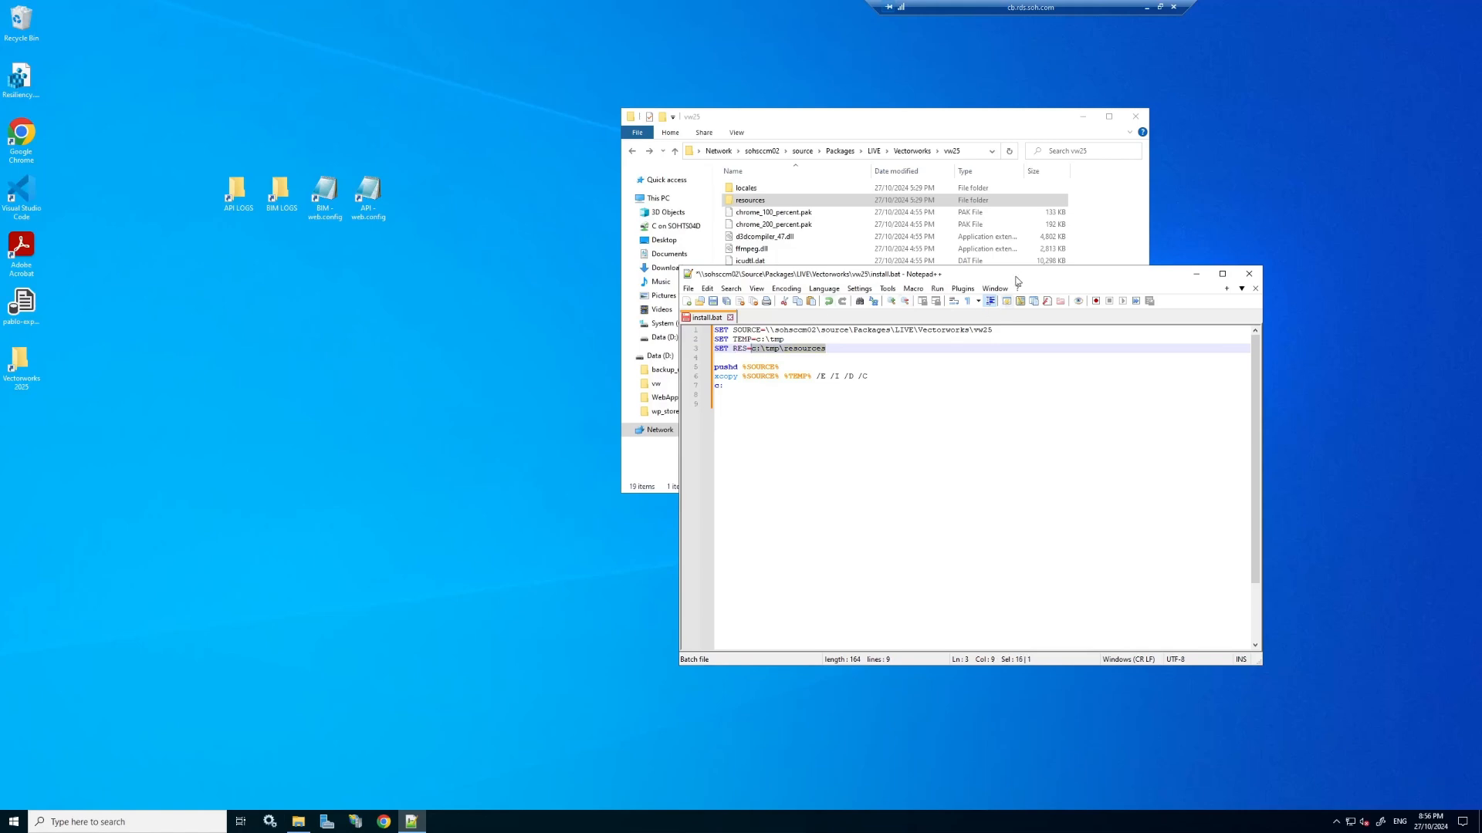
{"action": "left_click_drag", "start_coordinate": [1119, 405], "coordinate": [1119, 406]}
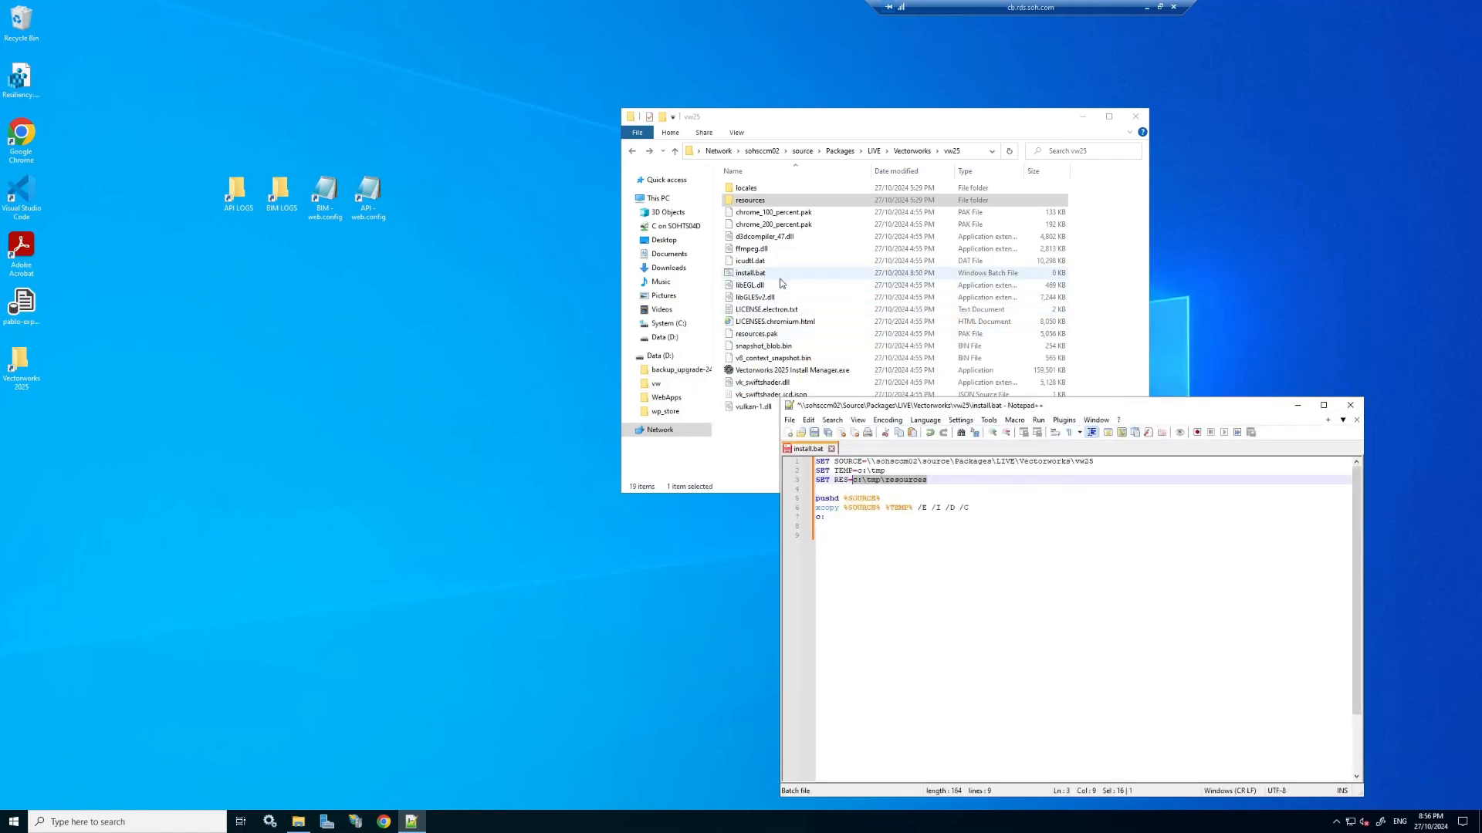
Locate cli.bat in the vw25 resources folder, and return to install.bat at the end of the RES line.
{"action": "double_click", "coordinate": [760, 202]}
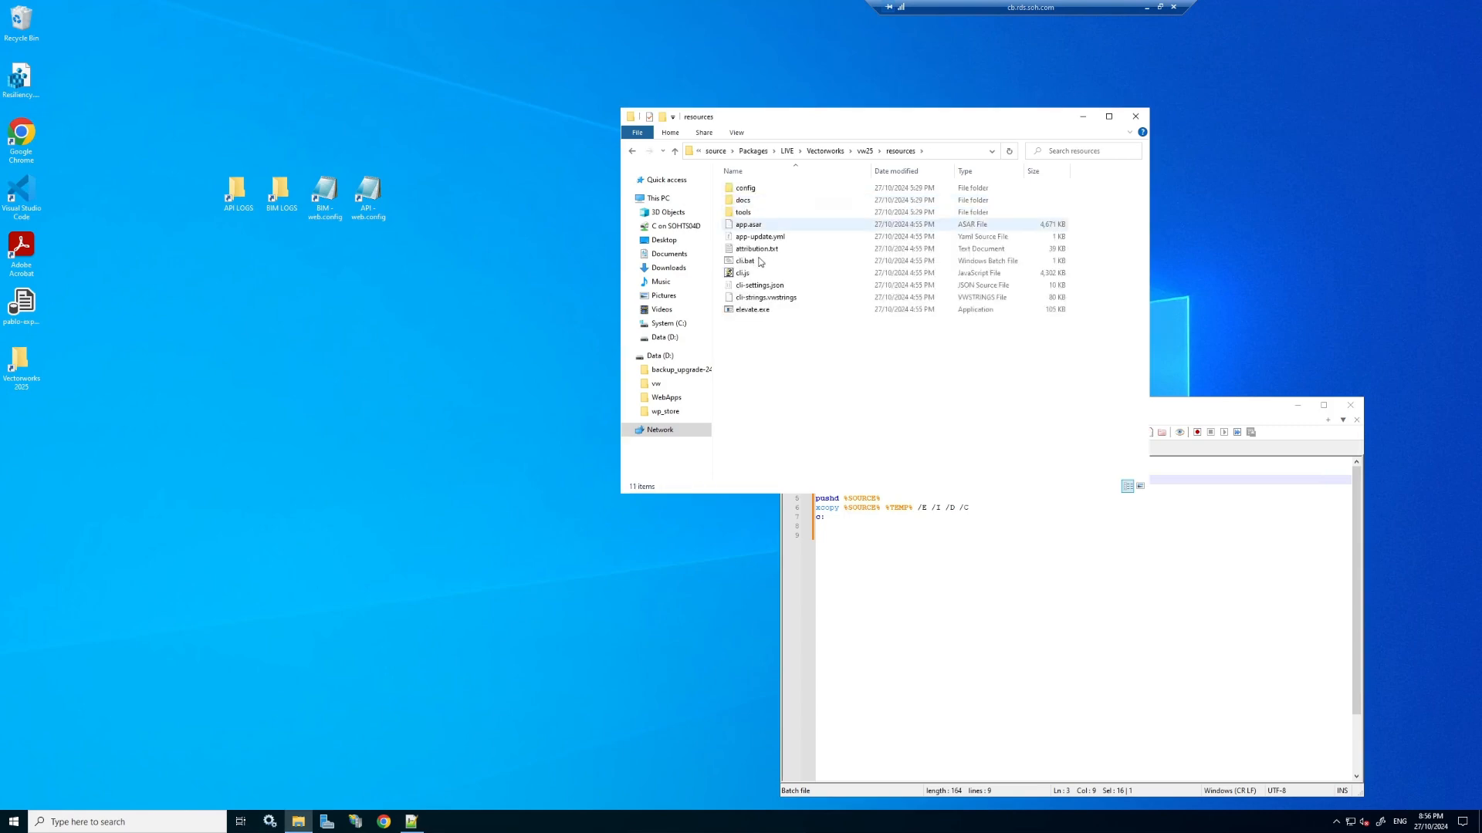
{"action": "left_click", "coordinate": [772, 262]}
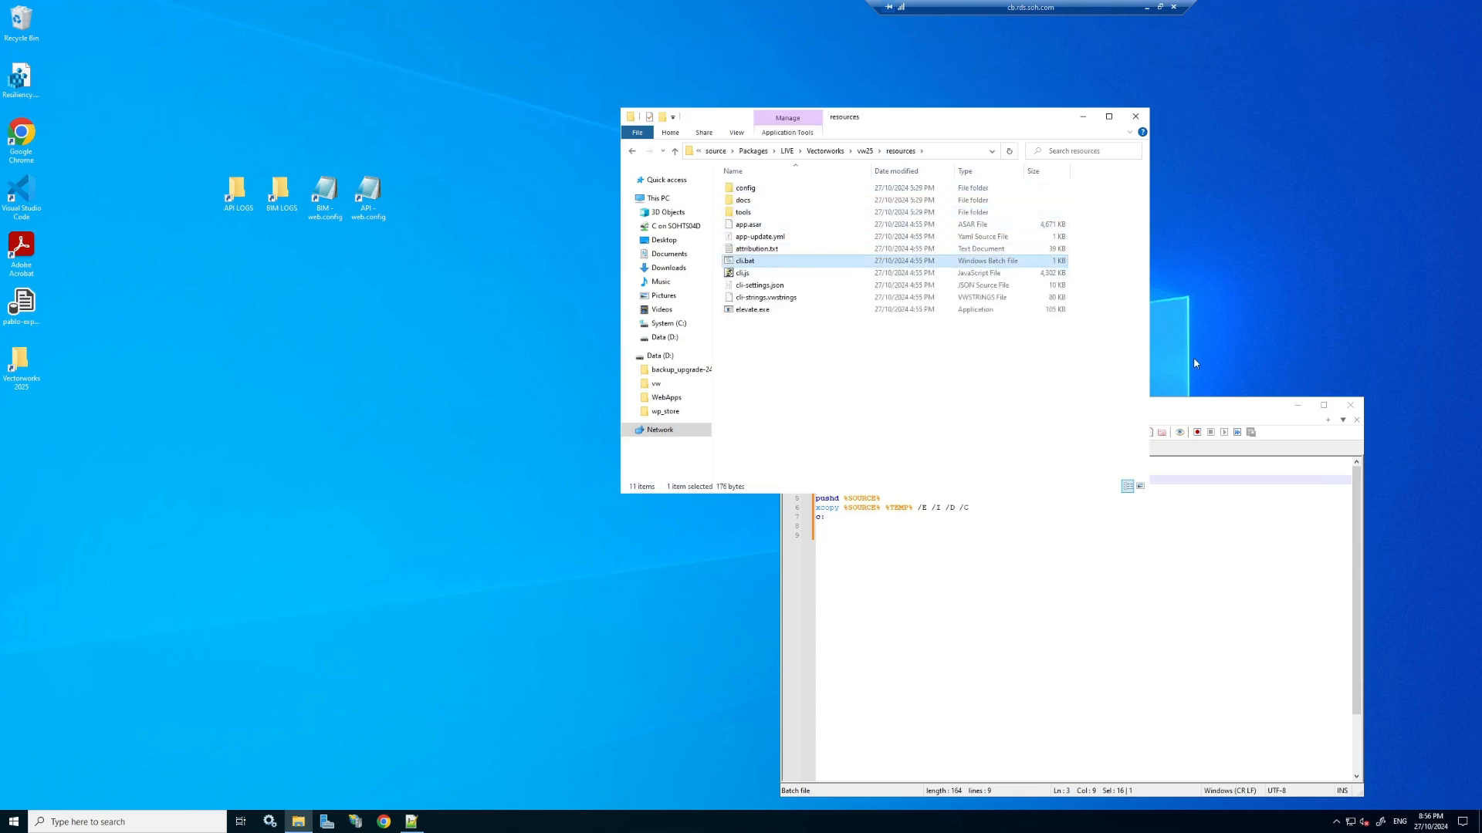
{"action": "left_click", "coordinate": [1215, 410]}
{"action": "left_click", "coordinate": [928, 480]}
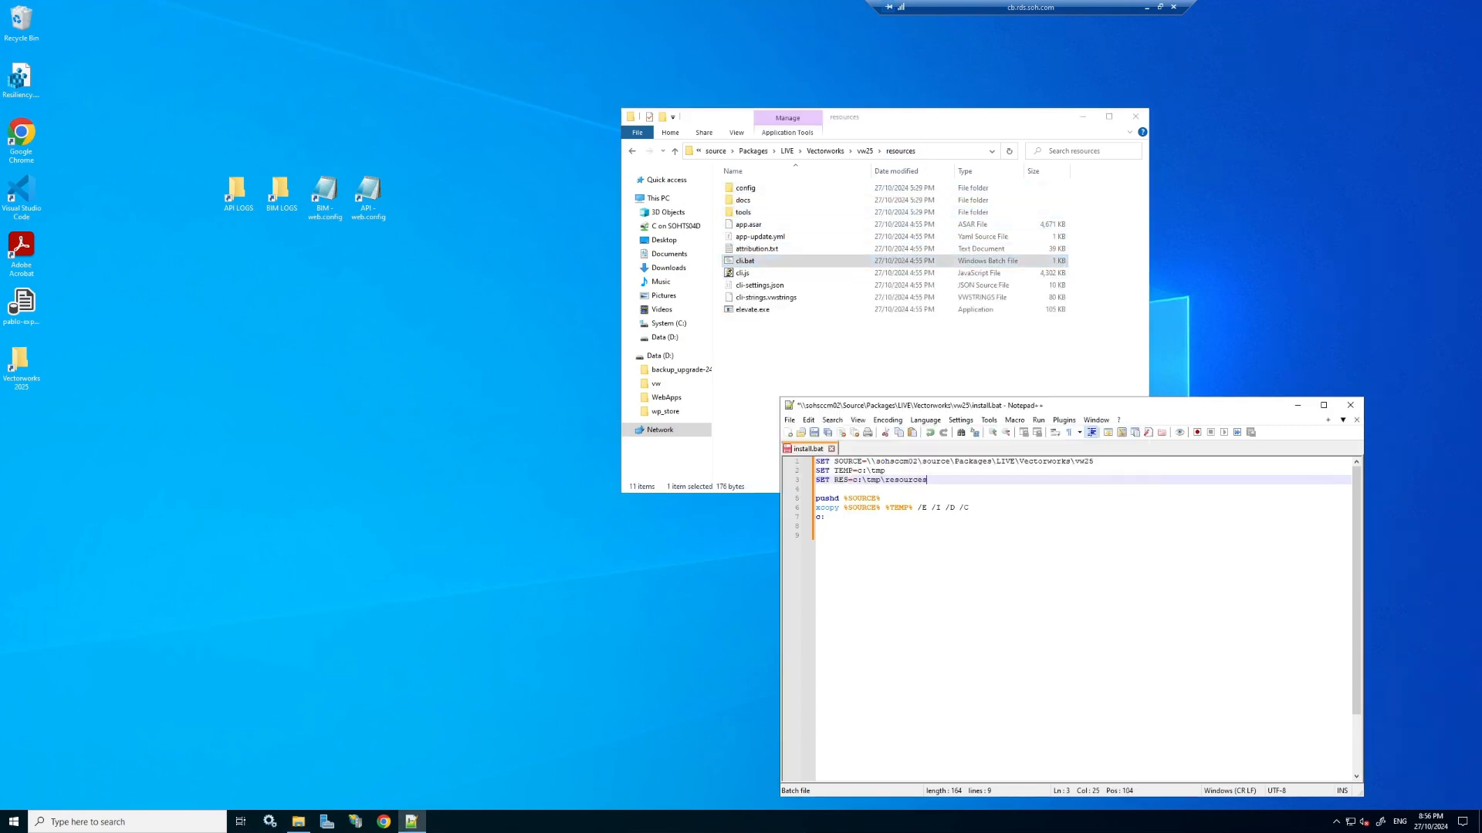
Add the line cd %RES% below the c: line in install.bat and start another line.
{"action": "left_click", "coordinate": [826, 517]}
{"action": "key", "text": "Return"}
{"action": "type", "text": "cvdf"}
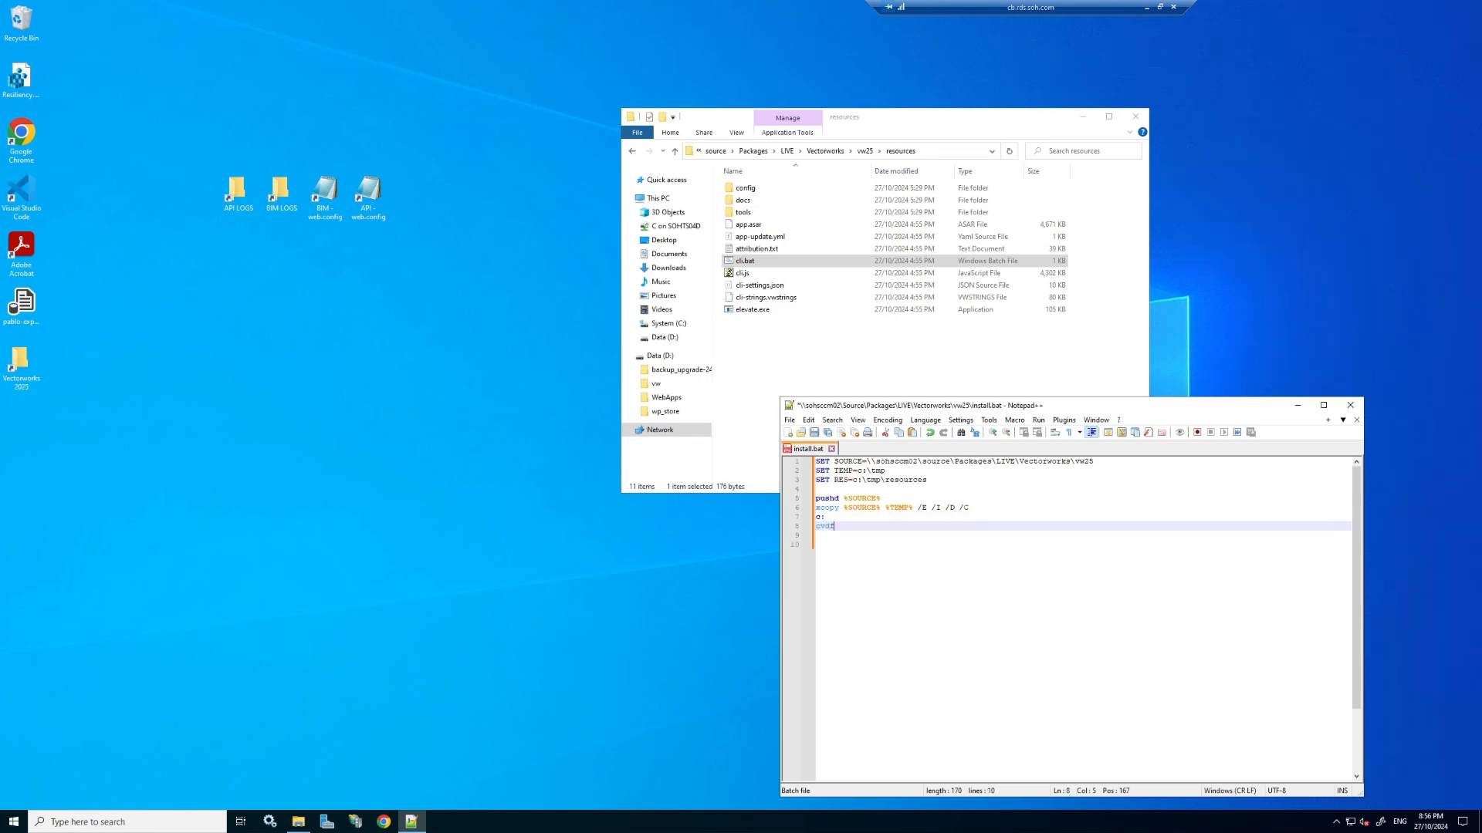
{"action": "type", "text": "d %RES%"}
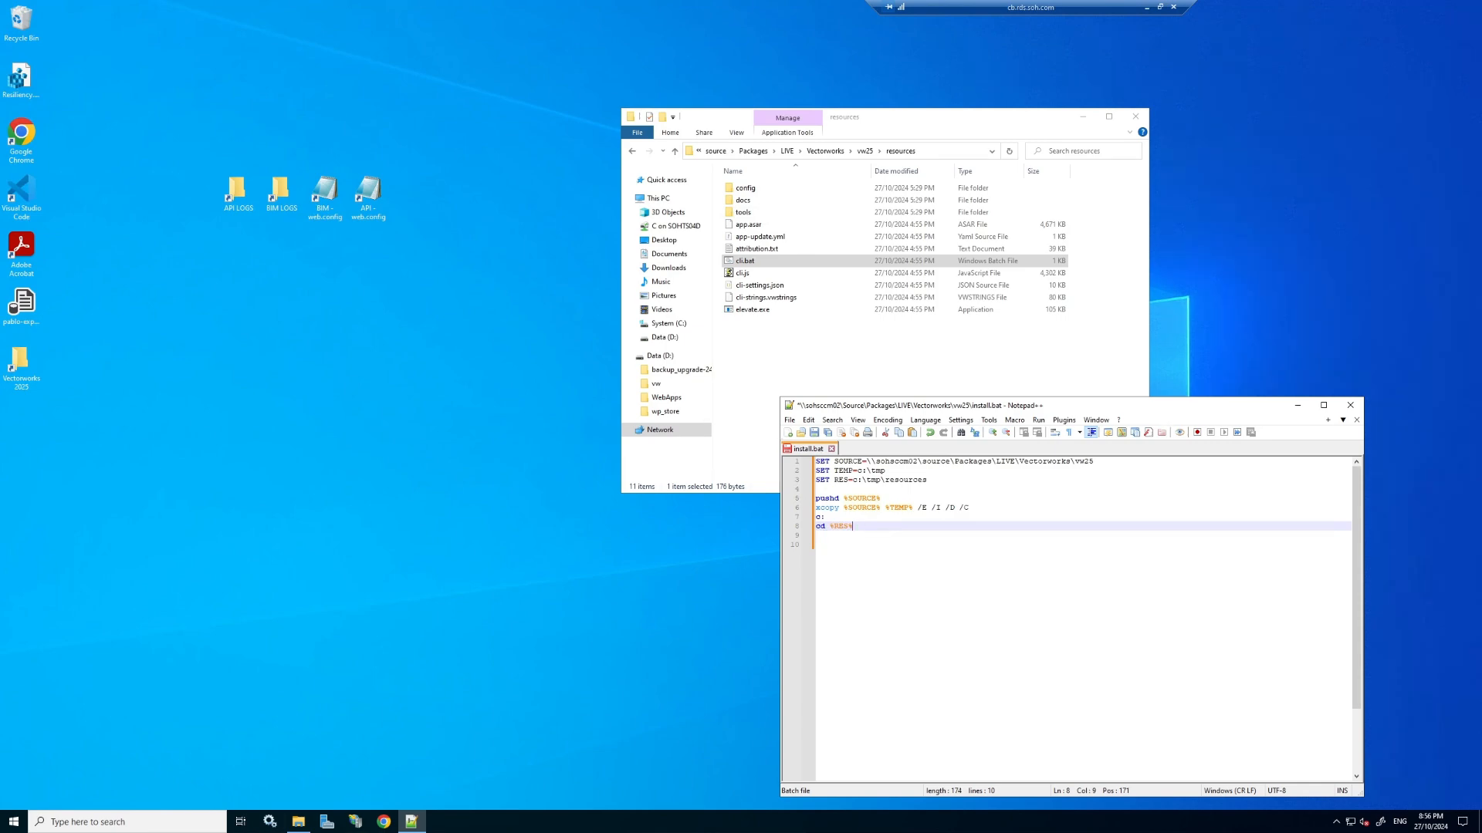
{"action": "left_click", "coordinate": [889, 480]}
{"action": "left_click", "coordinate": [853, 526]}
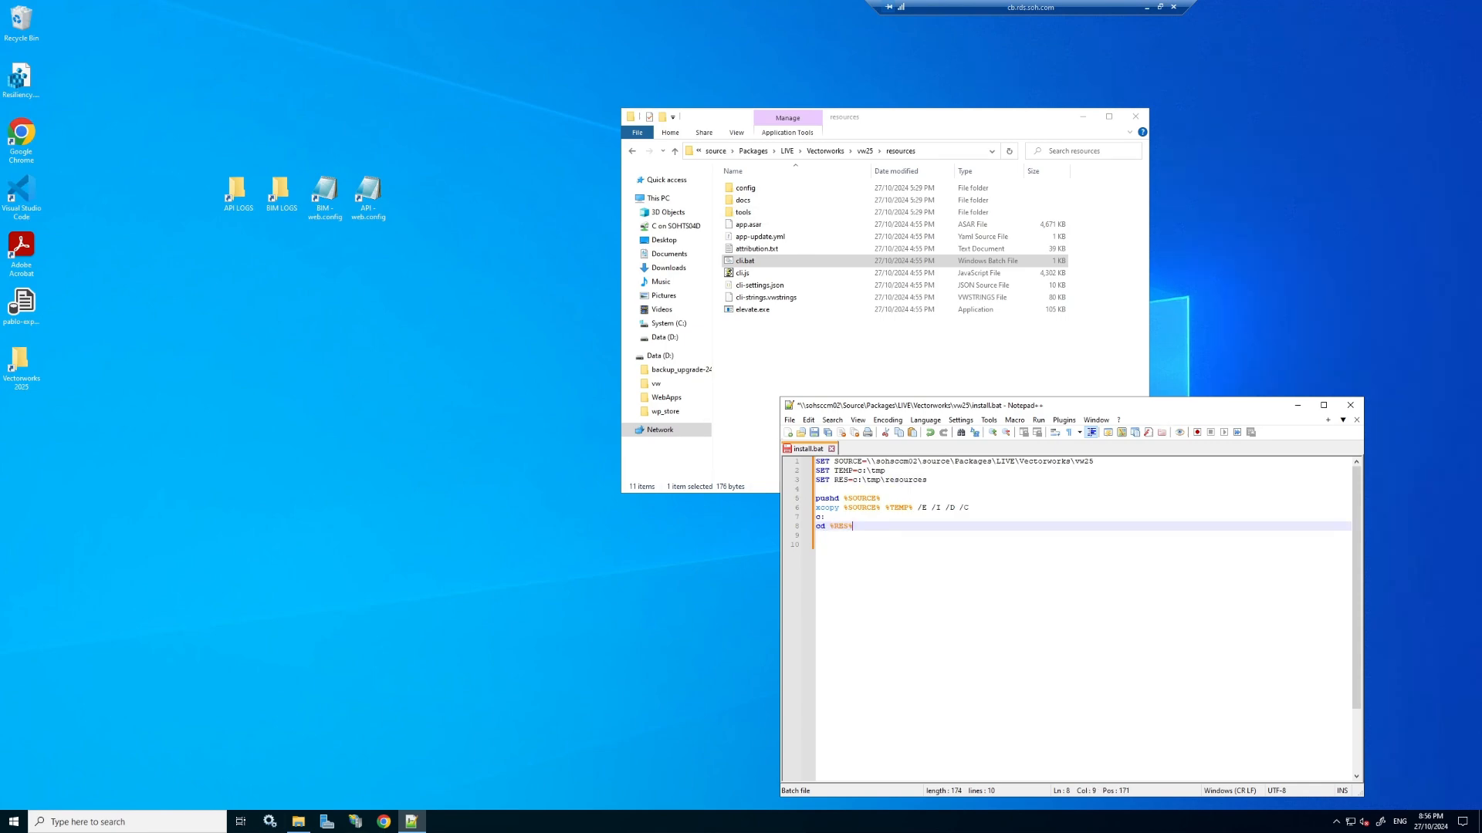
{"action": "key", "text": "Return"}
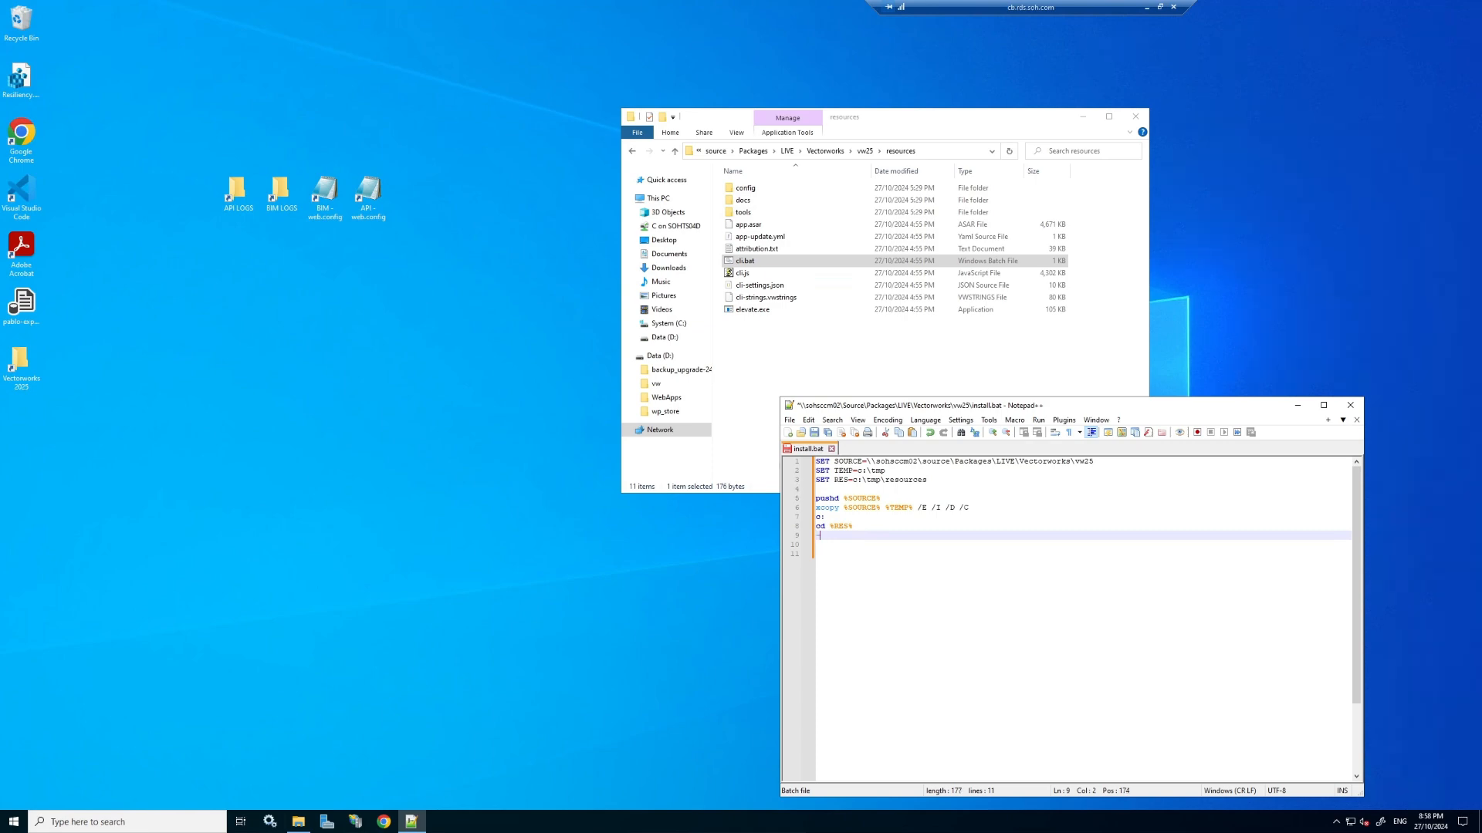
Begin the next line of the script with cli.bat -S, removing the mistyped characters first.
{"action": "type", "text": "i"}
{"action": "key", "text": "BackSpace"}
{"action": "key", "text": "BackSpace"}
{"action": "type", "text": "cli.bat -S"}
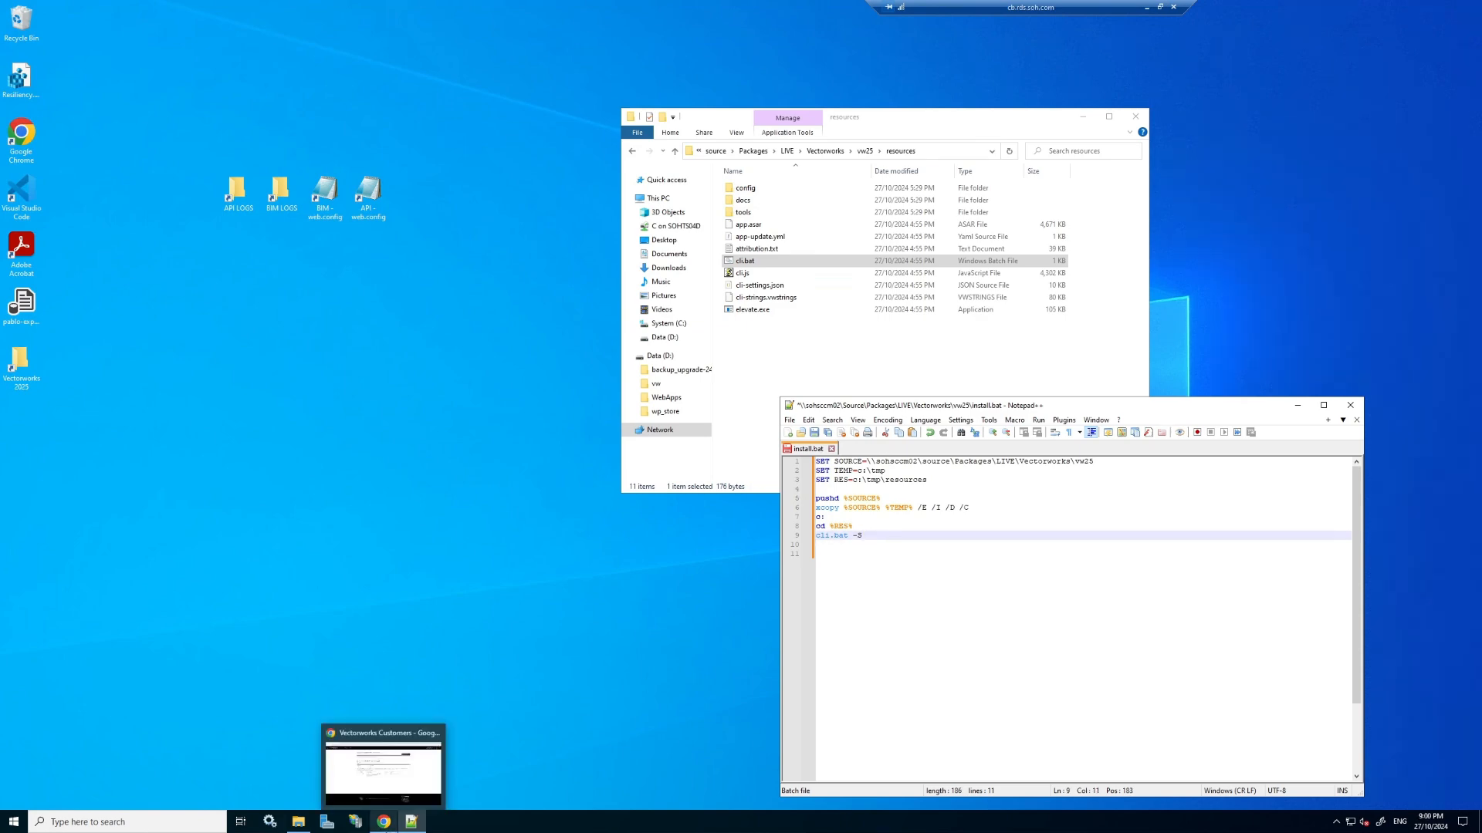
Switch to Chrome and copy the 2025 serial number from the Vectorworks customer portal's licences page.
{"action": "left_click", "coordinate": [393, 824]}
{"action": "left_click_drag", "start_coordinate": [660, 406], "coordinate": [548, 405]}
{"action": "key", "text": "ctrl+c"}
{"action": "left_click", "coordinate": [622, 400]}
{"action": "left_click", "coordinate": [588, 406]}
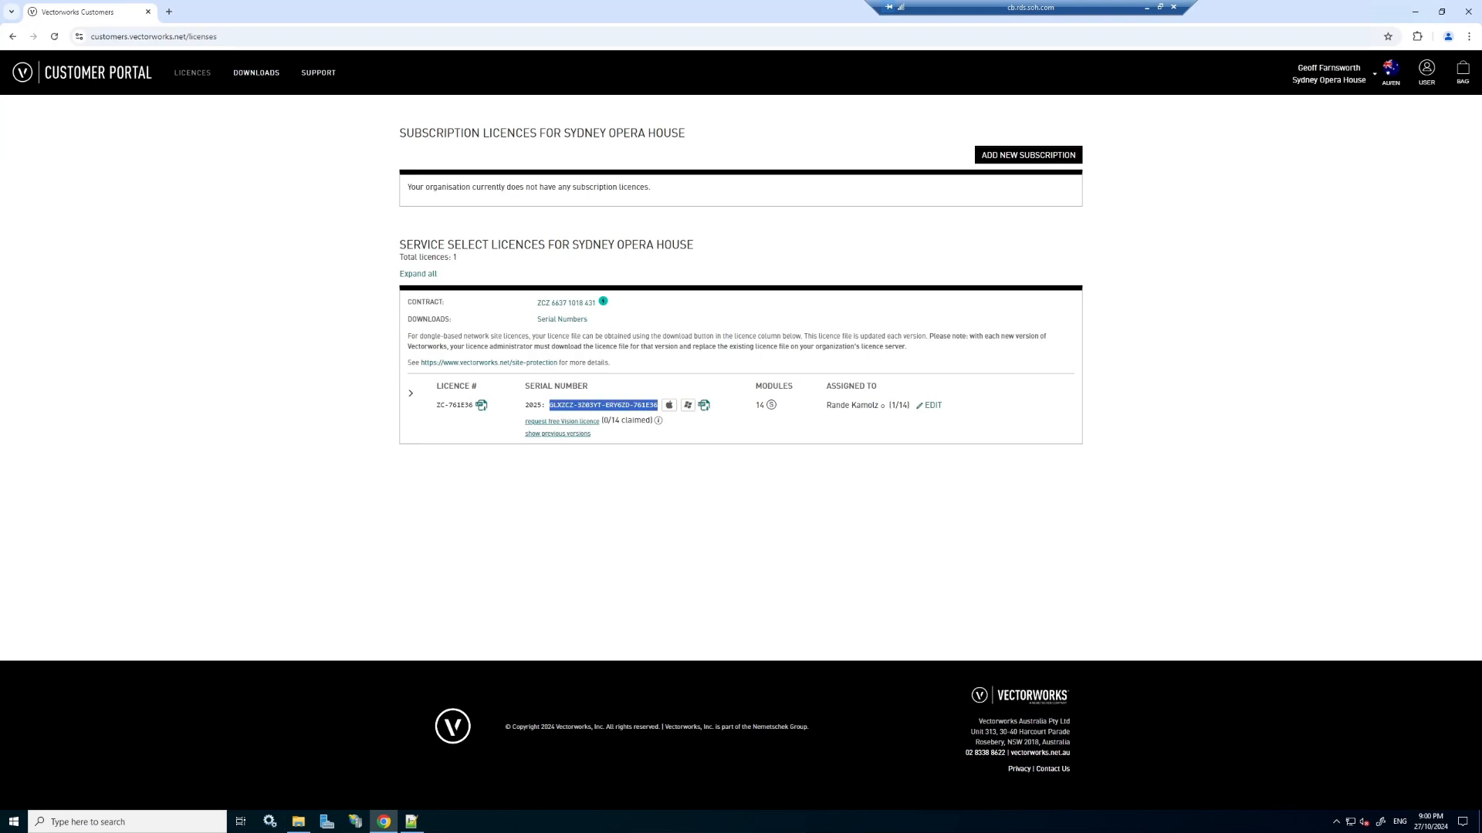
Return to Notepad++ and paste the Vectorworks serial number after cli.bat -S, keeping the command on one line.
{"action": "left_click", "coordinate": [411, 822]}
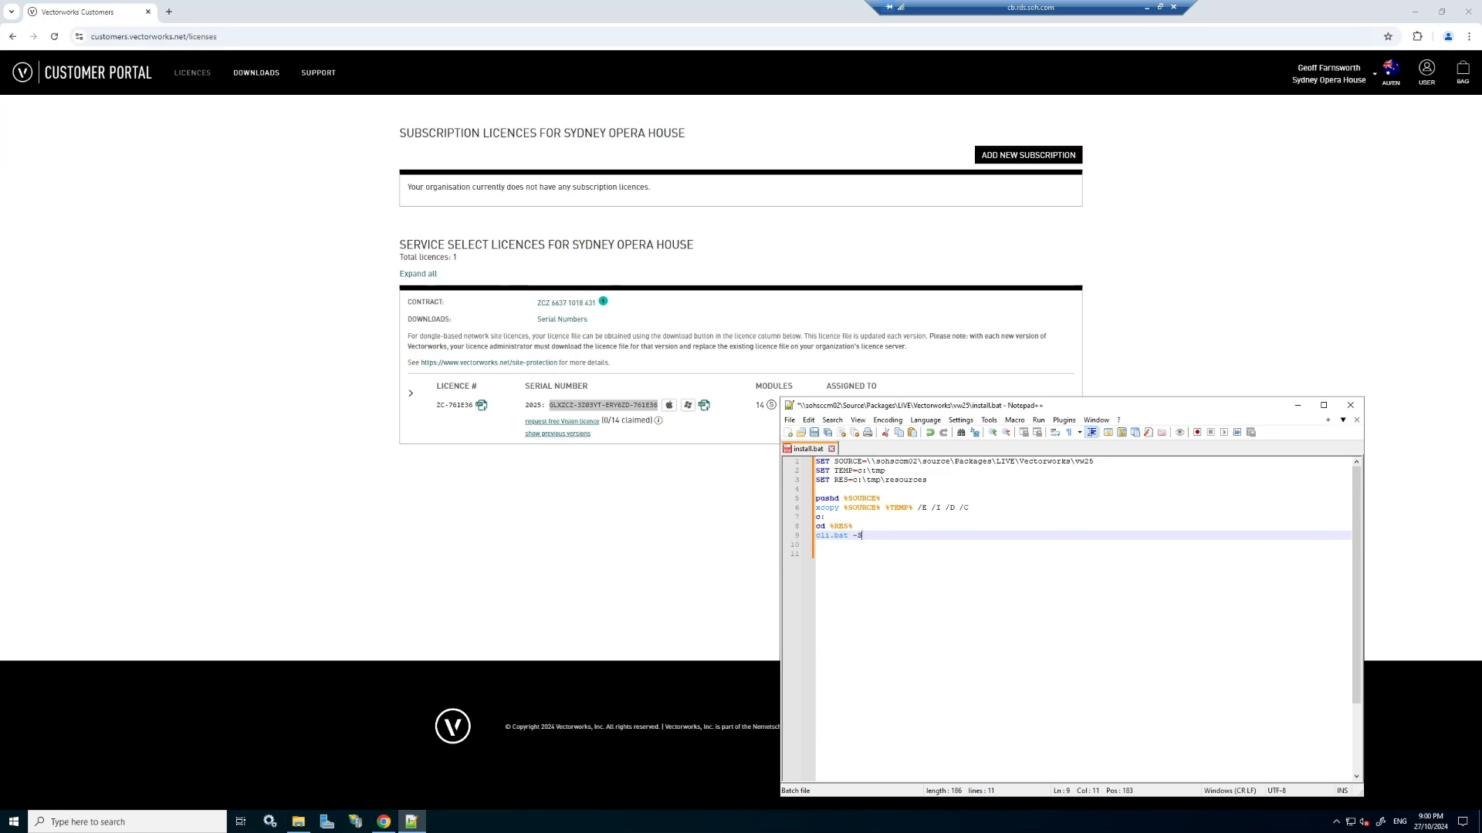
{"action": "key", "text": "ctrl+v"}
{"action": "key", "text": "Return"}
{"action": "left_click", "coordinate": [859, 535]}
{"action": "key", "text": "End"}
{"action": "key", "text": "Delete"}
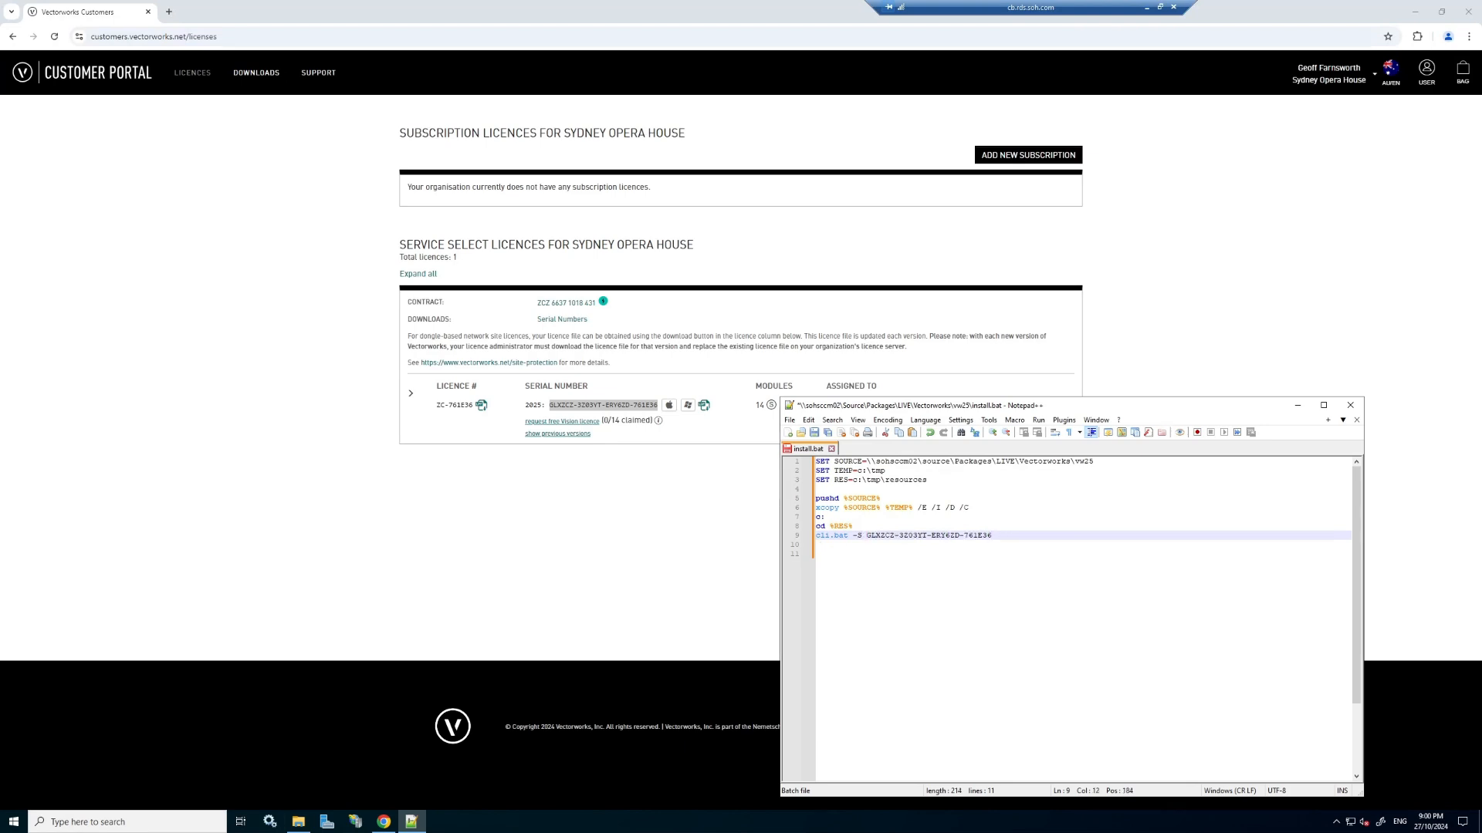
Highlight the serial number in the cli.bat line to check it through to the line's end.
{"action": "key", "text": "Left"}
{"action": "key", "text": "shift+Right"}
{"action": "key", "text": "shift+Right"}
{"action": "key", "text": "shift+Right"}
{"action": "key", "text": "shift+Right"}
{"action": "key", "text": "shift+Right"}
{"action": "key", "text": "shift+Right"}
{"action": "key", "text": "shift+Right"}
{"action": "key", "text": "shift+Right"}
{"action": "key", "text": "shift+Right"}
{"action": "key", "text": "shift+Right"}
{"action": "key", "text": "shift+Right"}
{"action": "key", "text": "shift+Right"}
{"action": "key", "text": "shift+Right"}
{"action": "key", "text": "shift+Right"}
{"action": "key", "text": "shift+Right"}
{"action": "key", "text": "shift+End"}
{"action": "key", "text": "End"}
Add the line rmdir /S /Q %TEMP% below the cli.bat command.
{"action": "key", "text": "Return"}
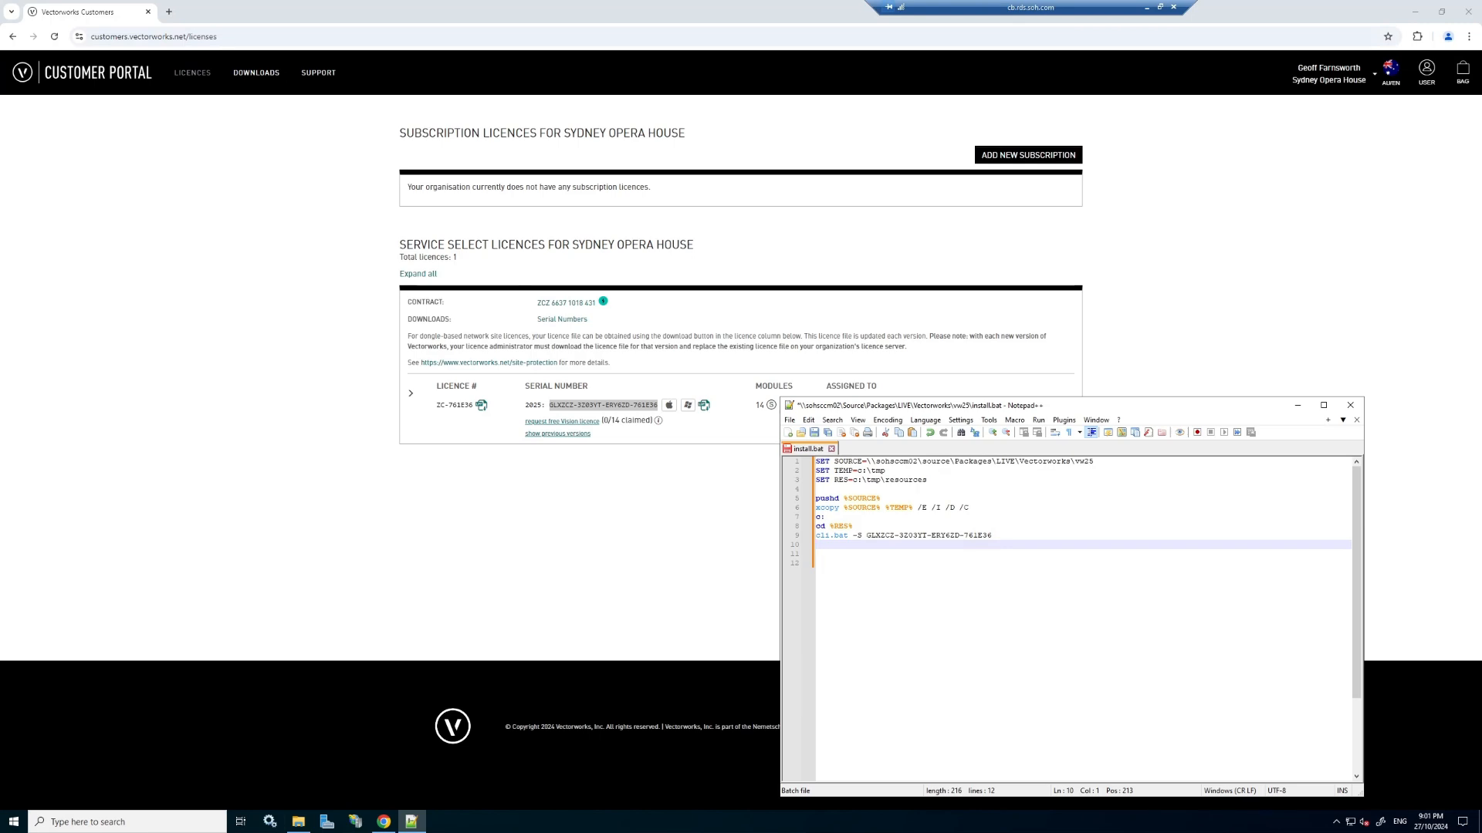
{"action": "type", "text": "r"}
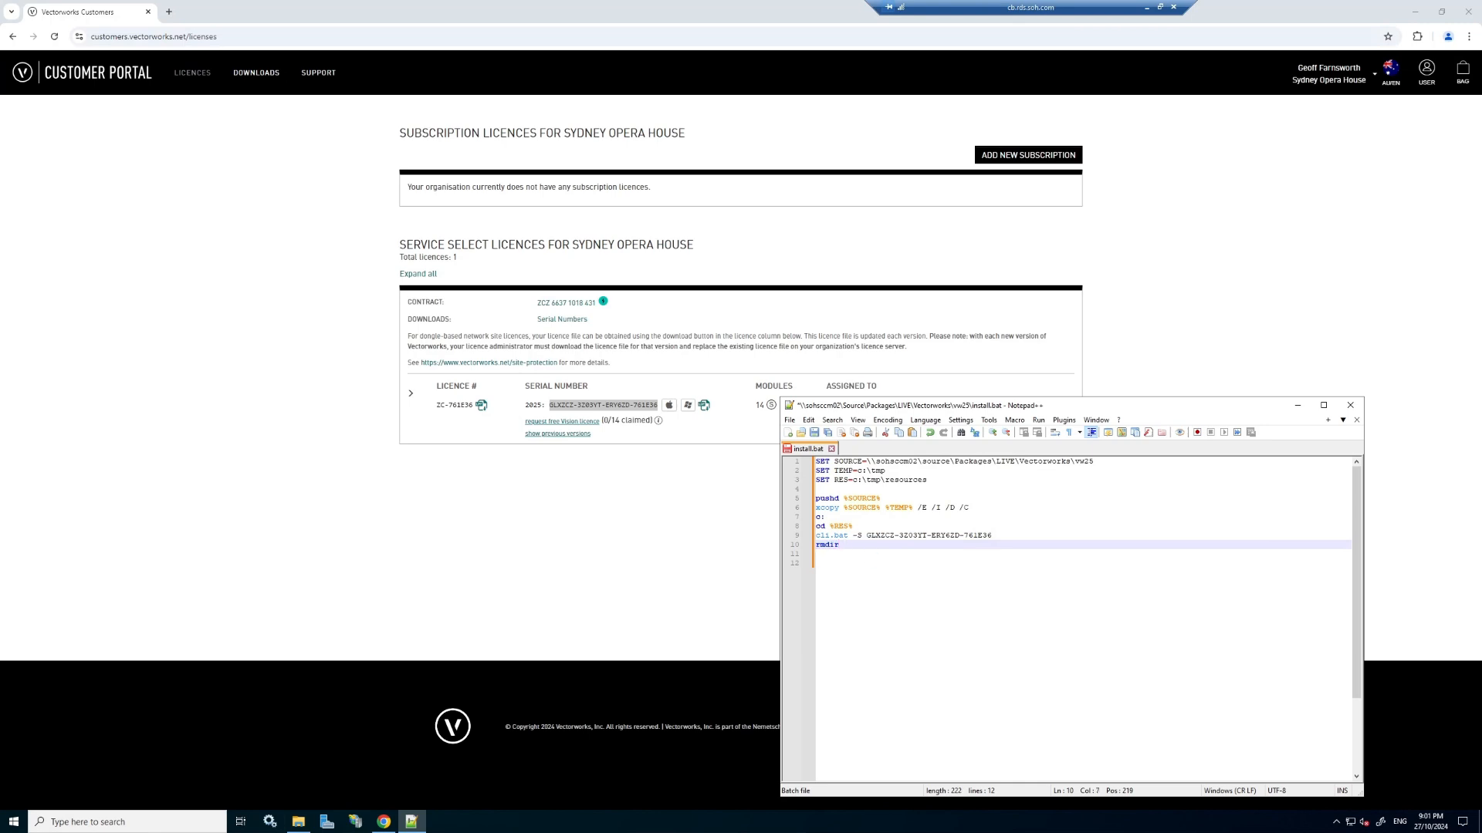
{"action": "type", "text": "mdik /S"}
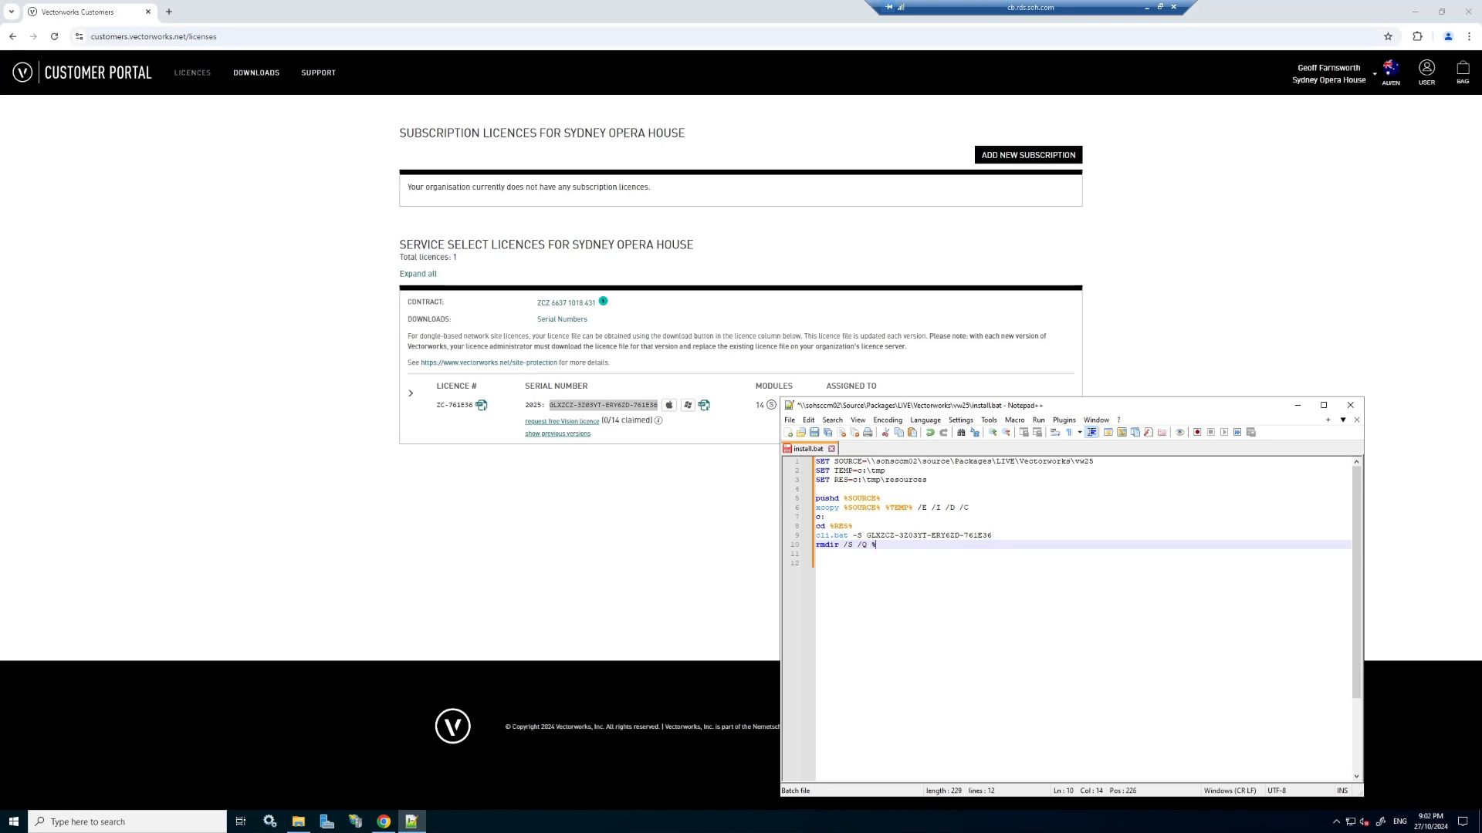
{"action": "type", "text": "/Q %TEMP%"}
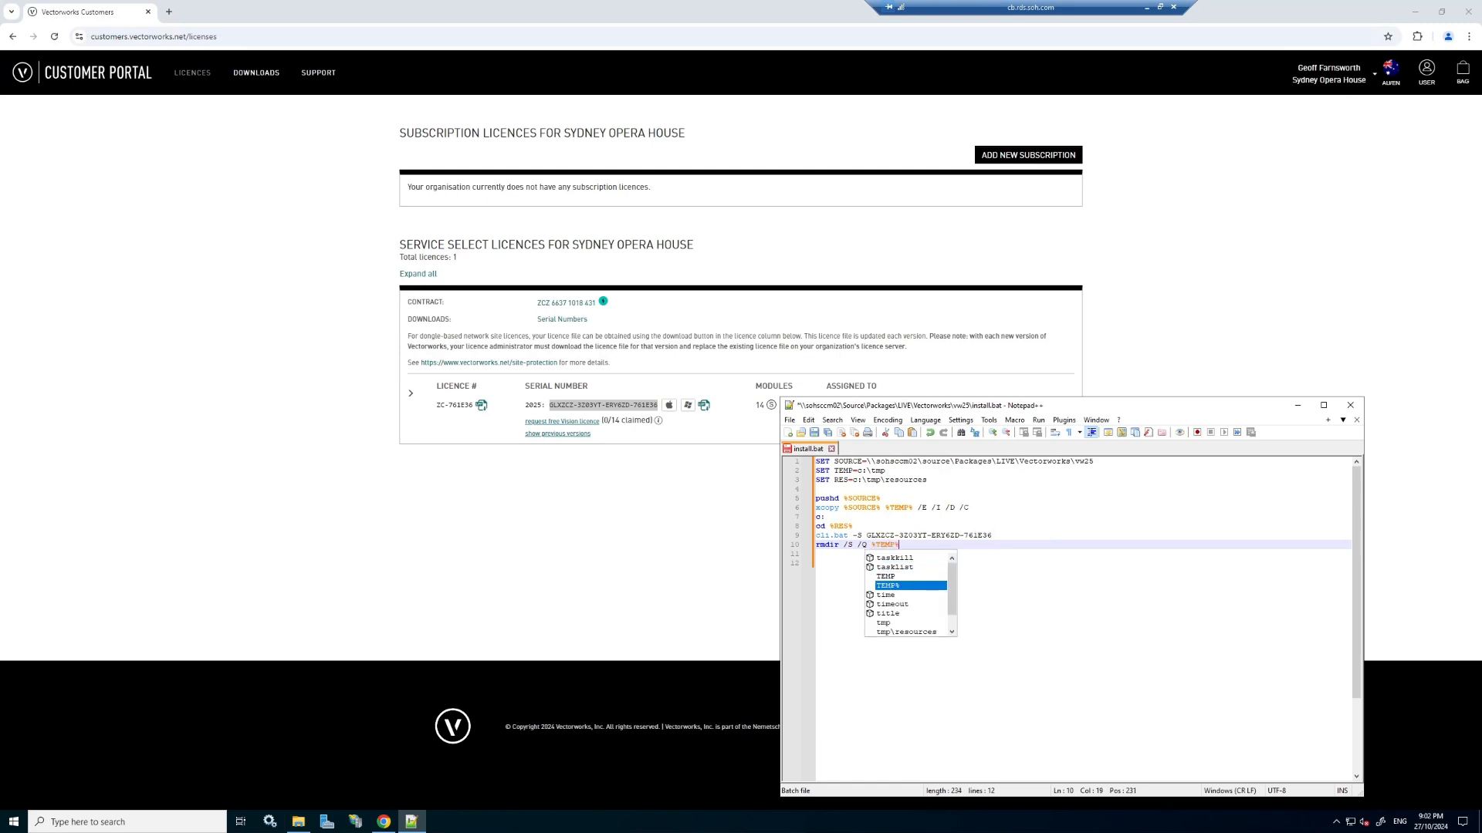
Review the whole script, including the TEMP path, the cli.bat command and the rmdir line.
{"action": "left_click", "coordinate": [901, 536]}
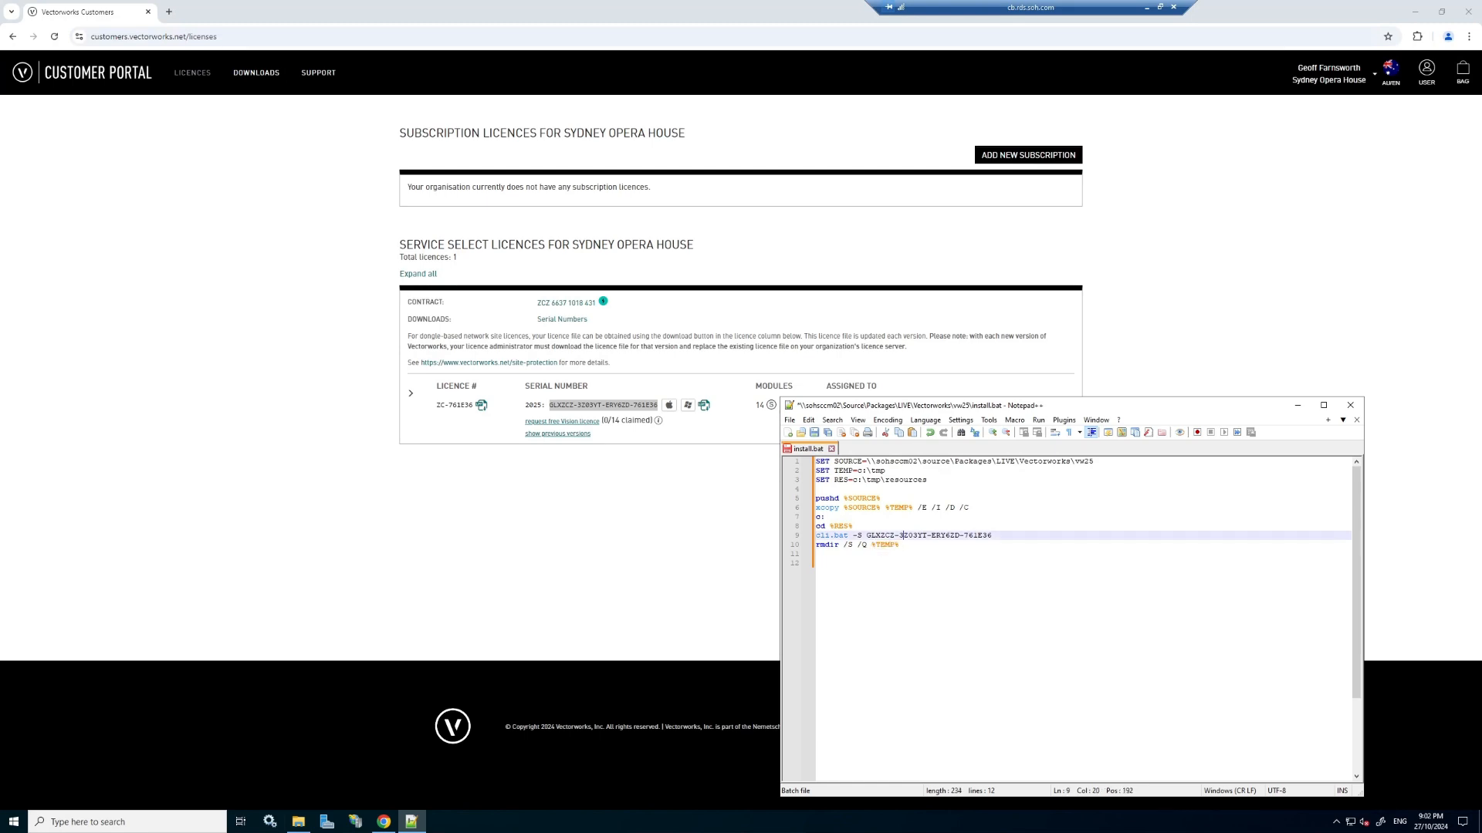
{"action": "left_click_drag", "start_coordinate": [887, 471], "coordinate": [858, 471]}
{"action": "left_click", "coordinate": [901, 545]}
{"action": "left_click", "coordinate": [992, 535]}
{"action": "left_click_drag", "start_coordinate": [992, 535], "coordinate": [816, 536]}
{"action": "left_click", "coordinate": [958, 535]}
{"action": "left_click_drag", "start_coordinate": [820, 462], "coordinate": [938, 565]}
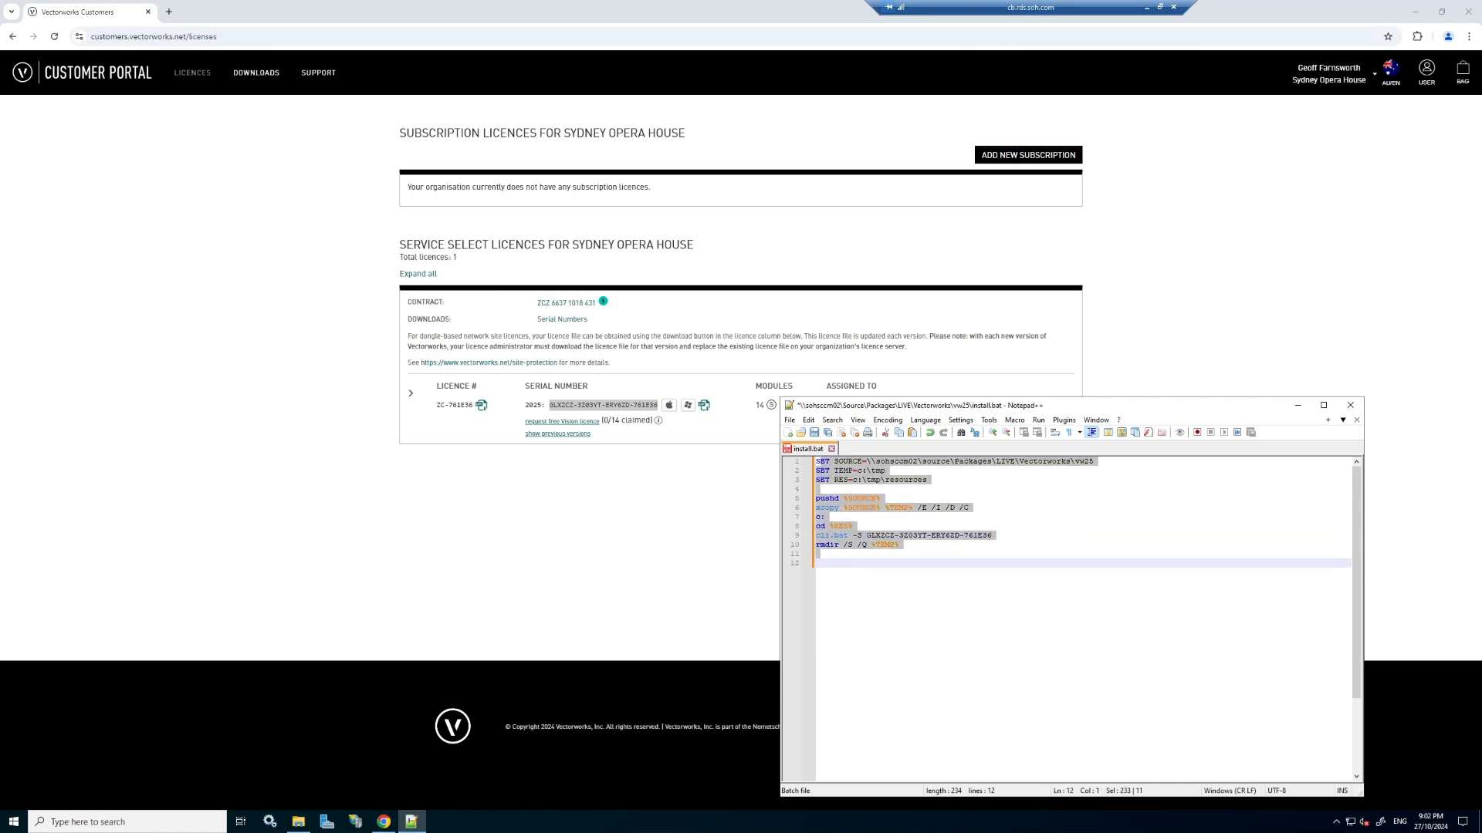
{"action": "left_click", "coordinate": [970, 547]}
{"action": "left_click_drag", "start_coordinate": [816, 462], "coordinate": [938, 555]}
Add a blank line and a pause command at the end of install.bat and save the file.
{"action": "left_click", "coordinate": [949, 546]}
{"action": "key", "text": "Return"}
{"action": "key", "text": "Return"}
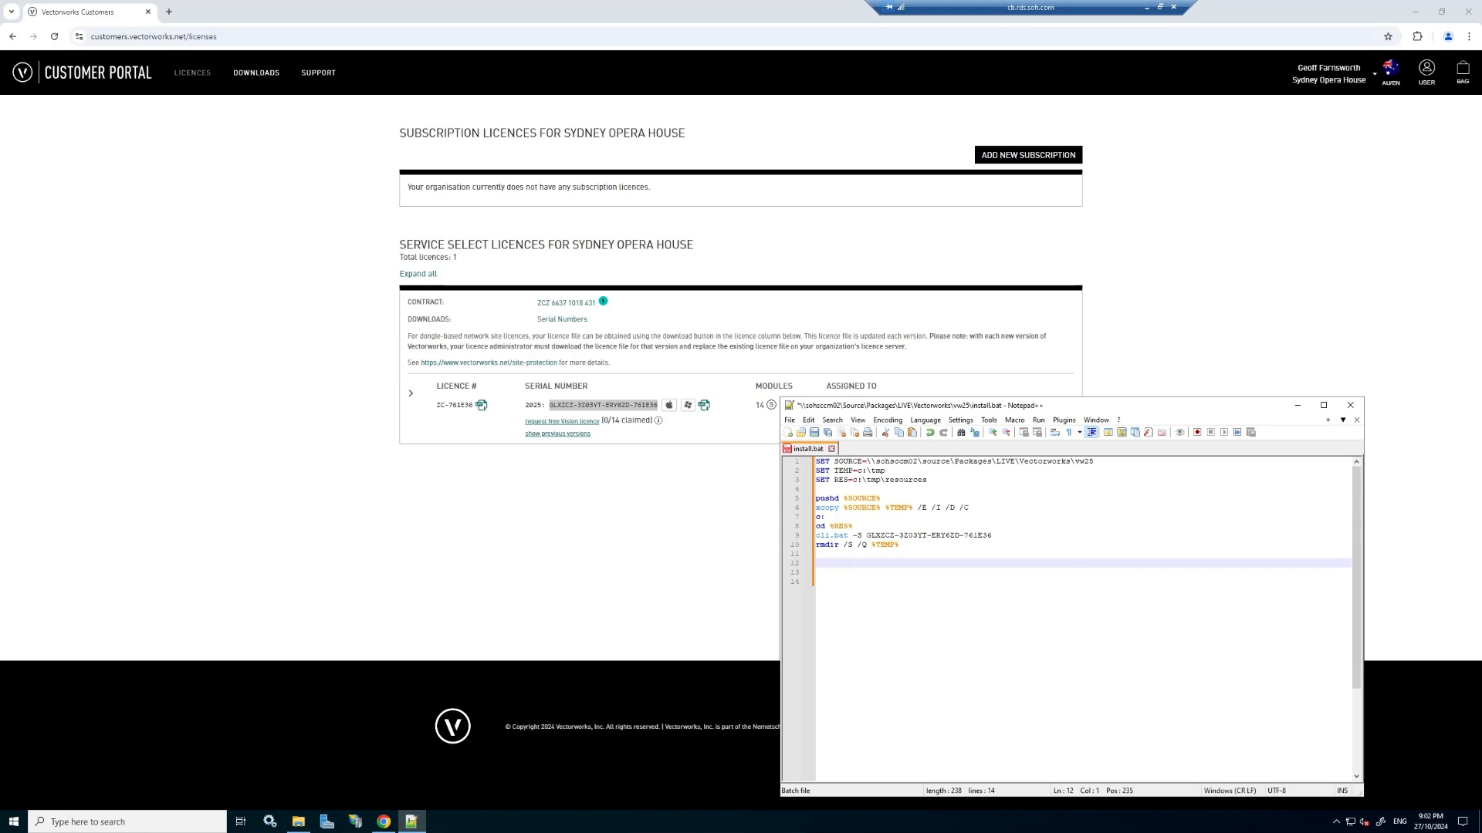
{"action": "type", "text": "pause"}
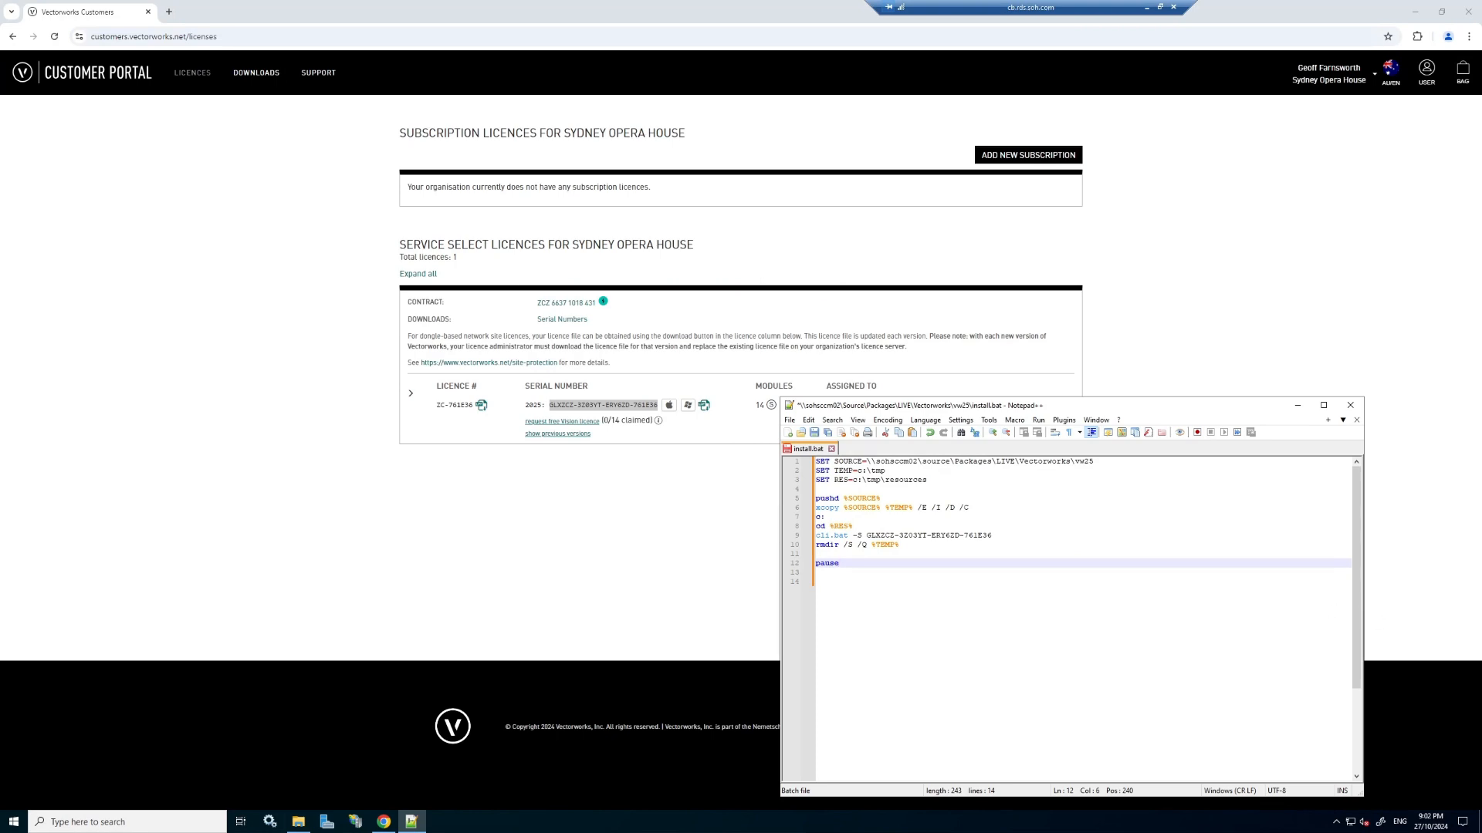
{"action": "left_click", "coordinate": [816, 433]}
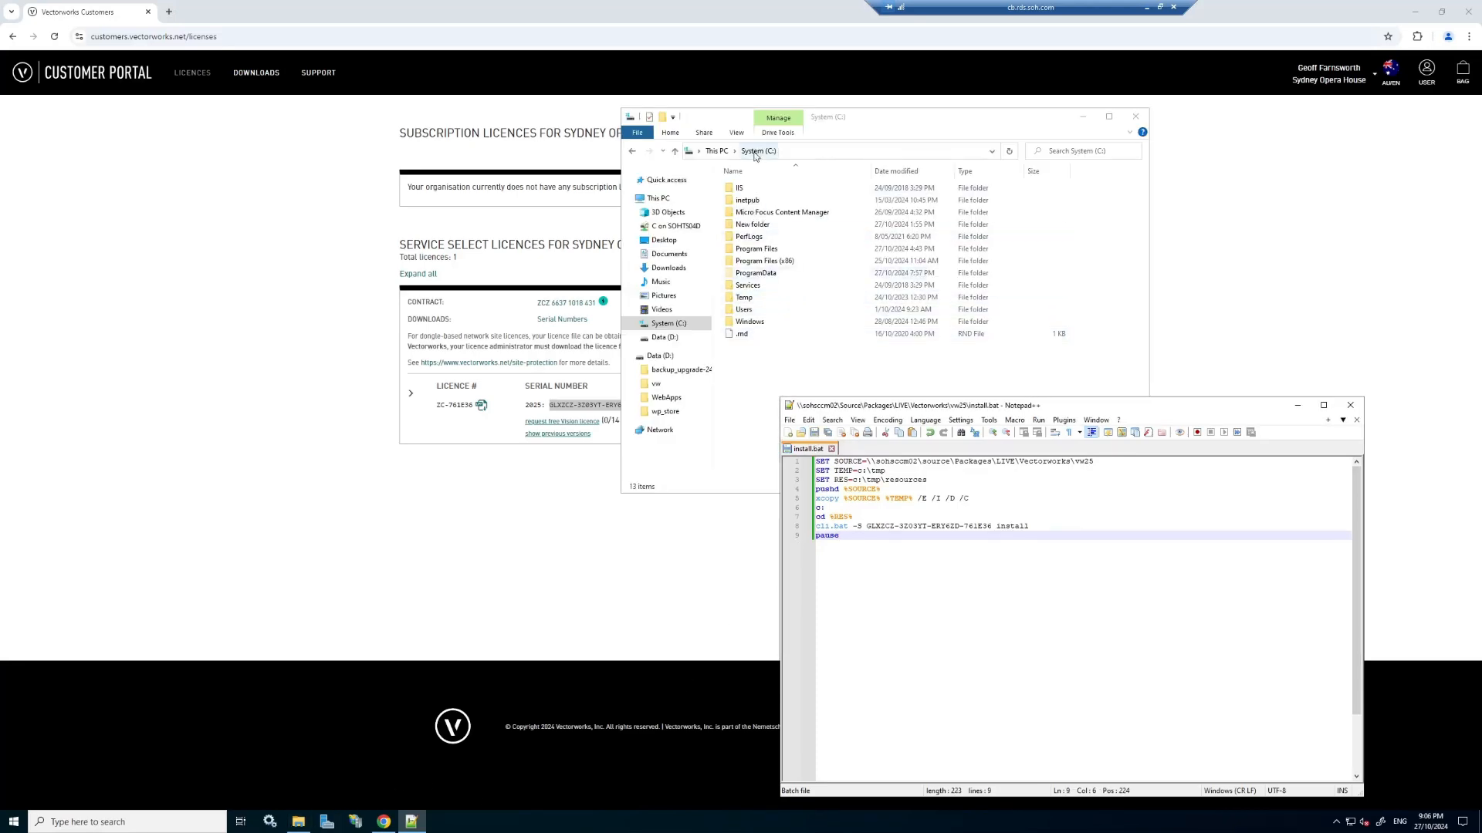
Run install.bat from the vw25 share folder as administrator, approve the elevation, and dismiss the console at its pause.
{"action": "left_click", "coordinate": [632, 151]}
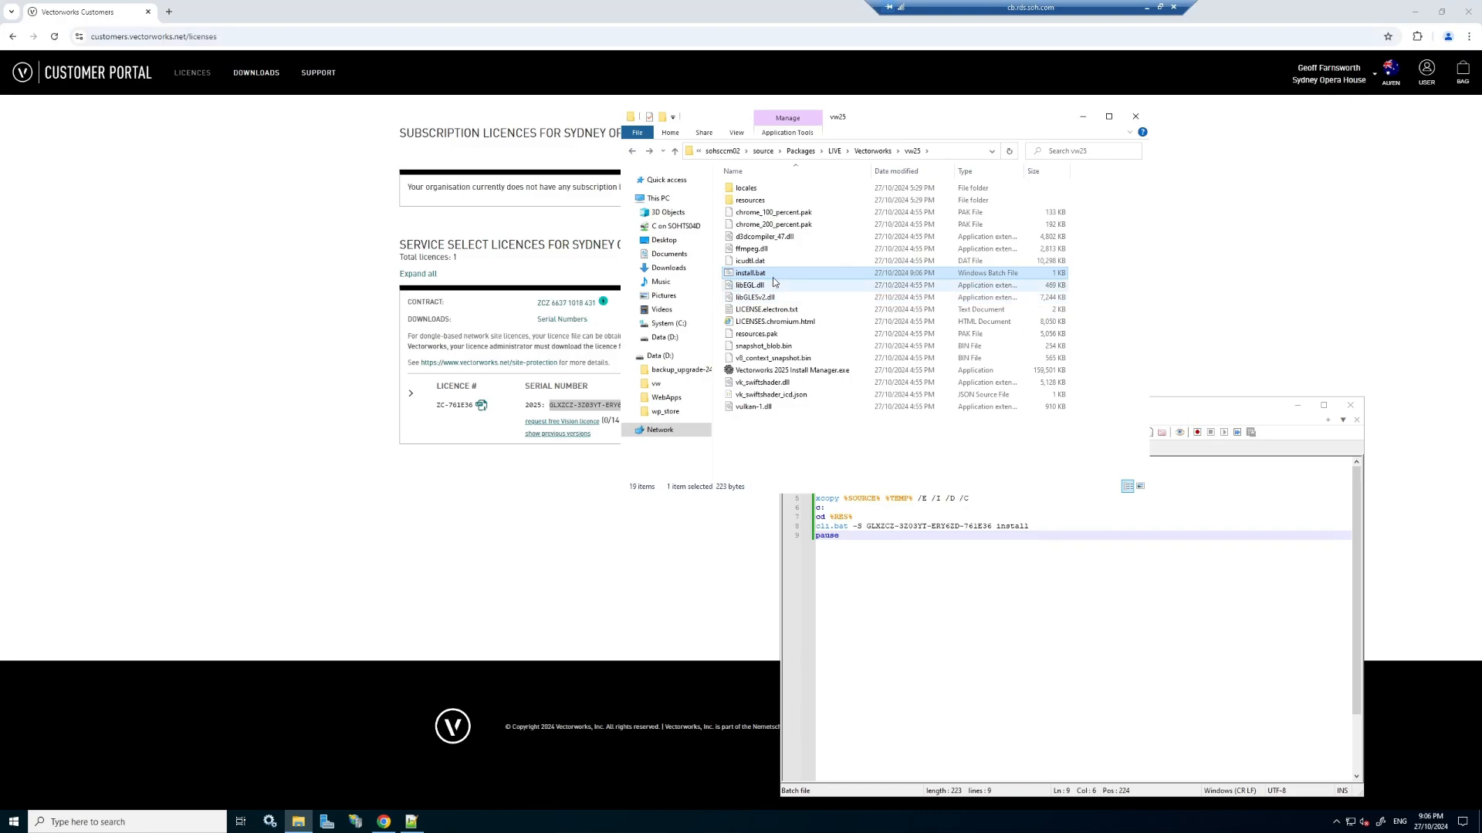
{"action": "right_click", "coordinate": [766, 274]}
{"action": "left_click", "coordinate": [815, 330]}
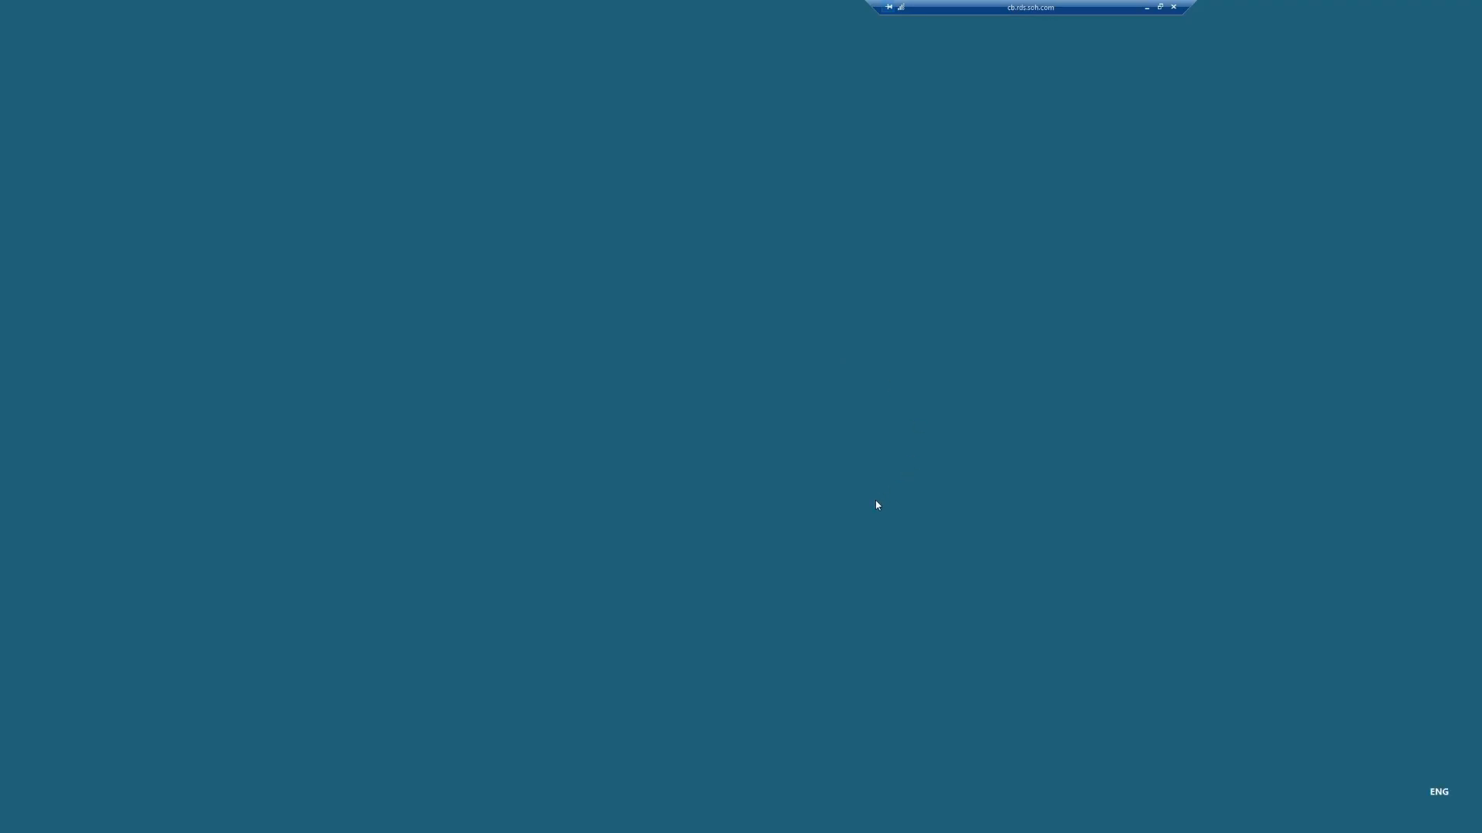
{"action": "left_click", "coordinate": [710, 488]}
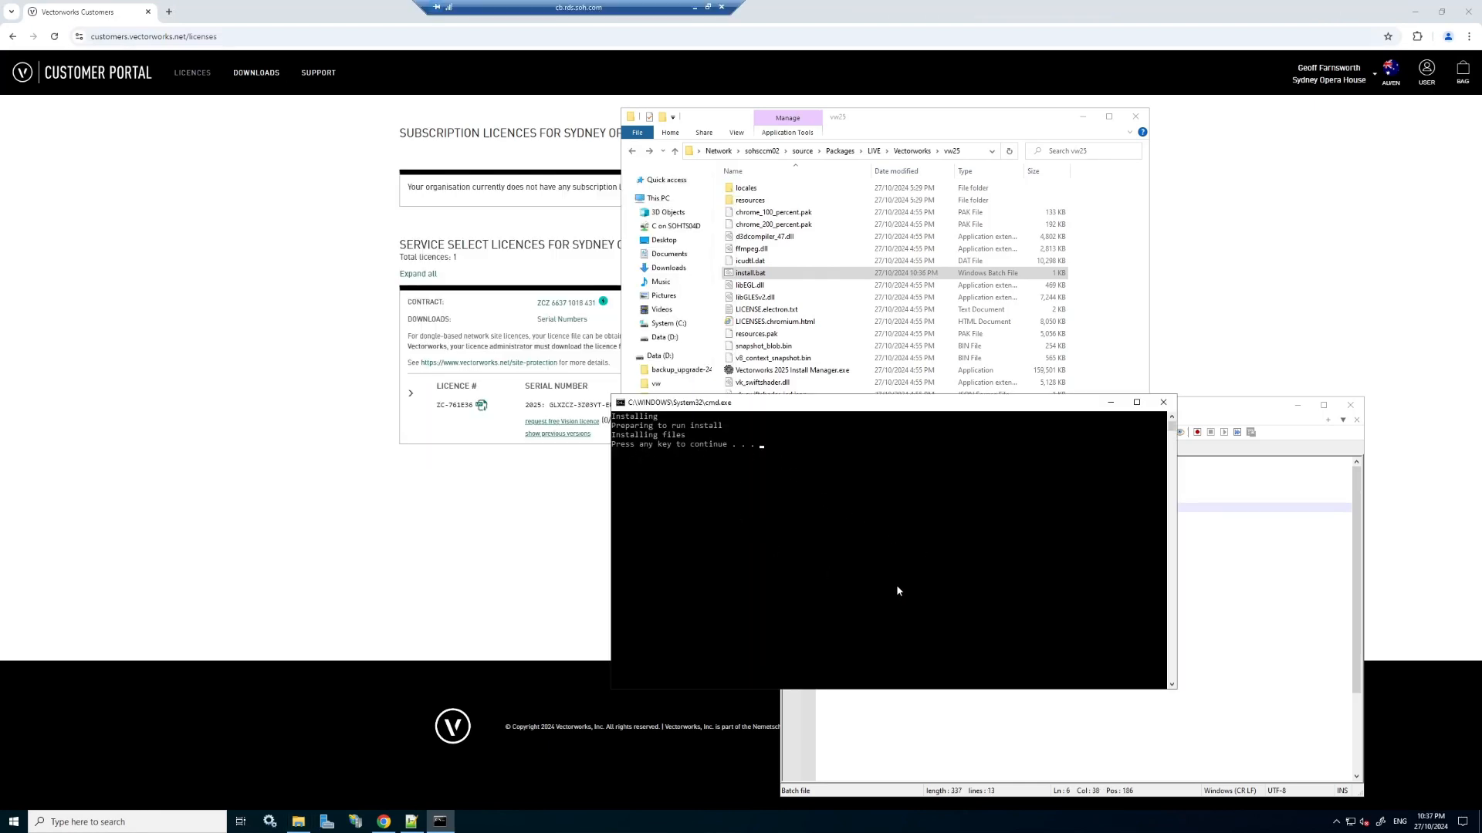
{"action": "left_click", "coordinate": [1297, 404]}
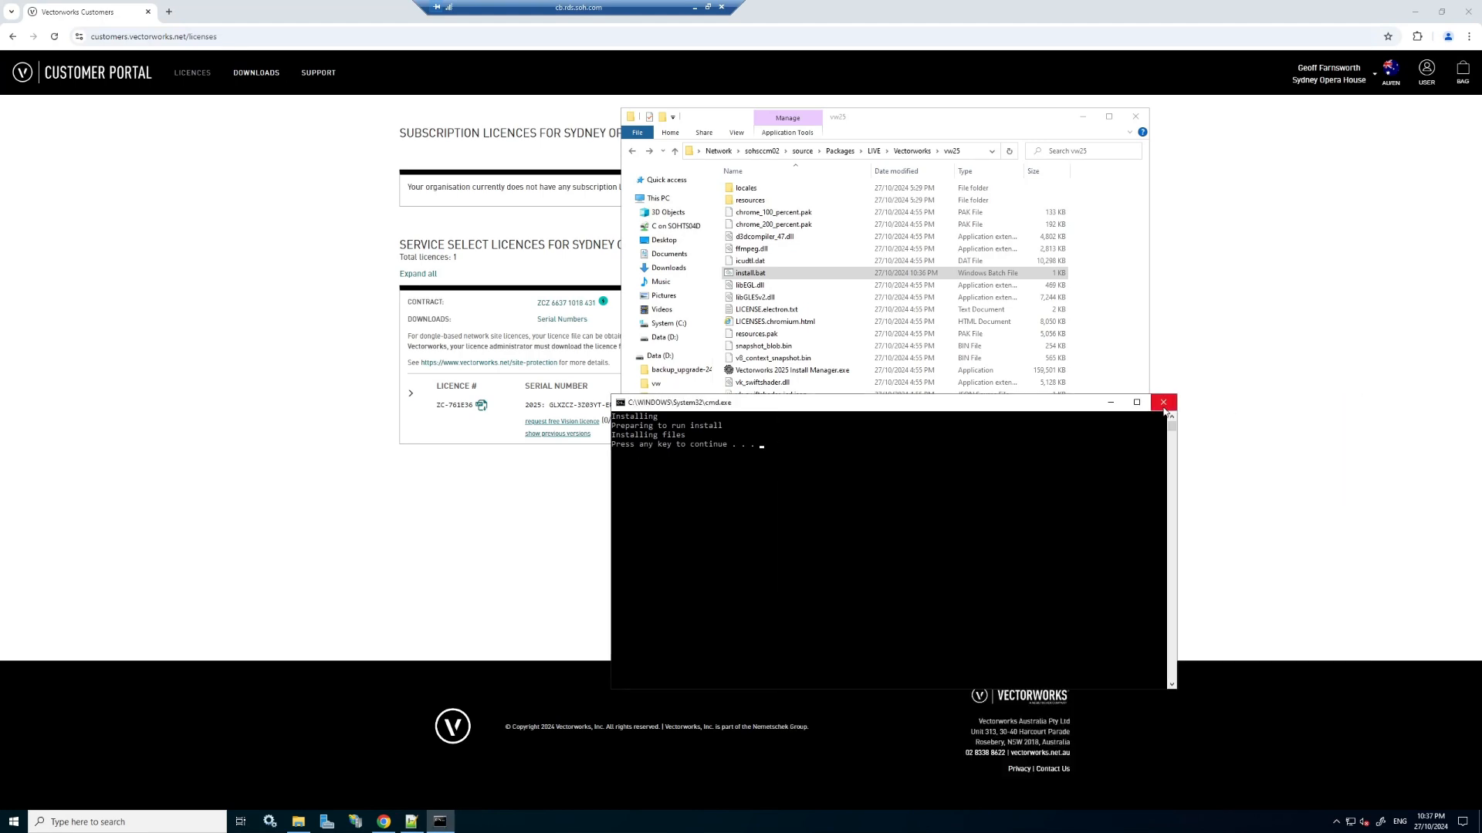
{"action": "key", "text": "Return"}
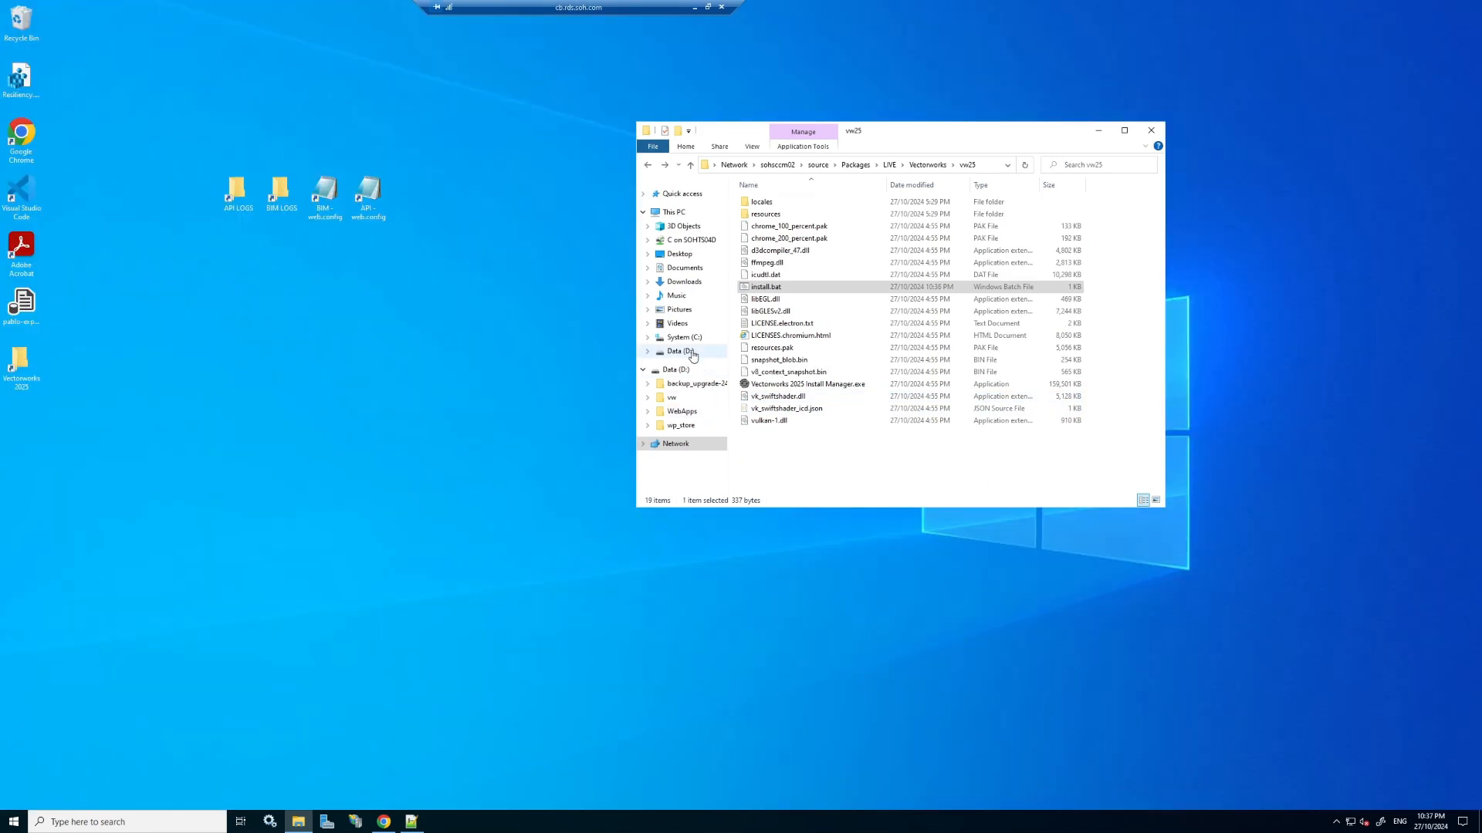
Open the vw25 folder in C:\Program Files and launch Vectorworks2025.exe.
{"action": "left_click", "coordinate": [692, 341]}
{"action": "double_click", "coordinate": [649, 167]}
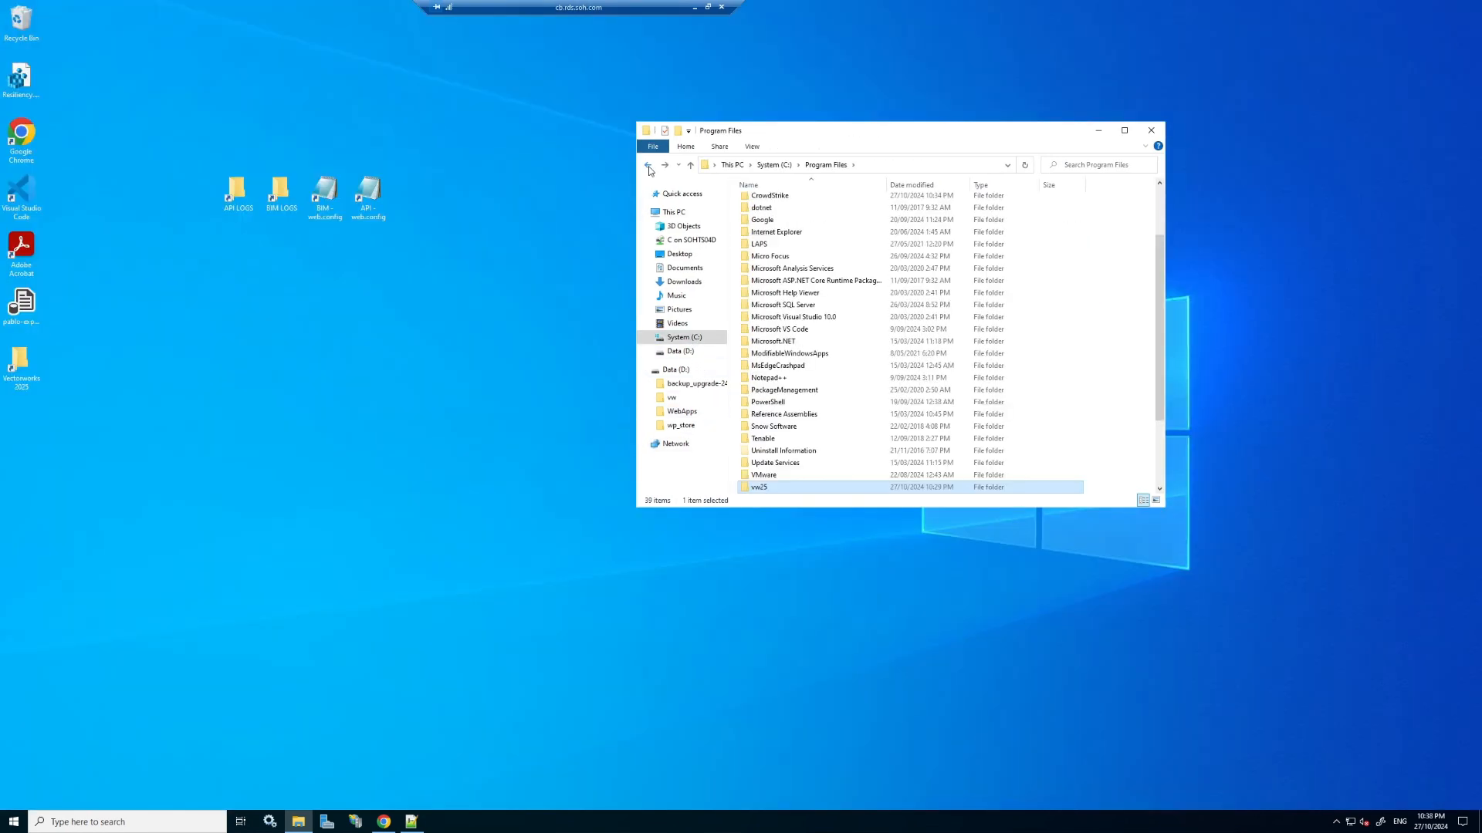
{"action": "double_click", "coordinate": [770, 489]}
{"action": "scroll", "coordinate": [787, 404], "scroll_direction": "down", "scroll_amount": 20}
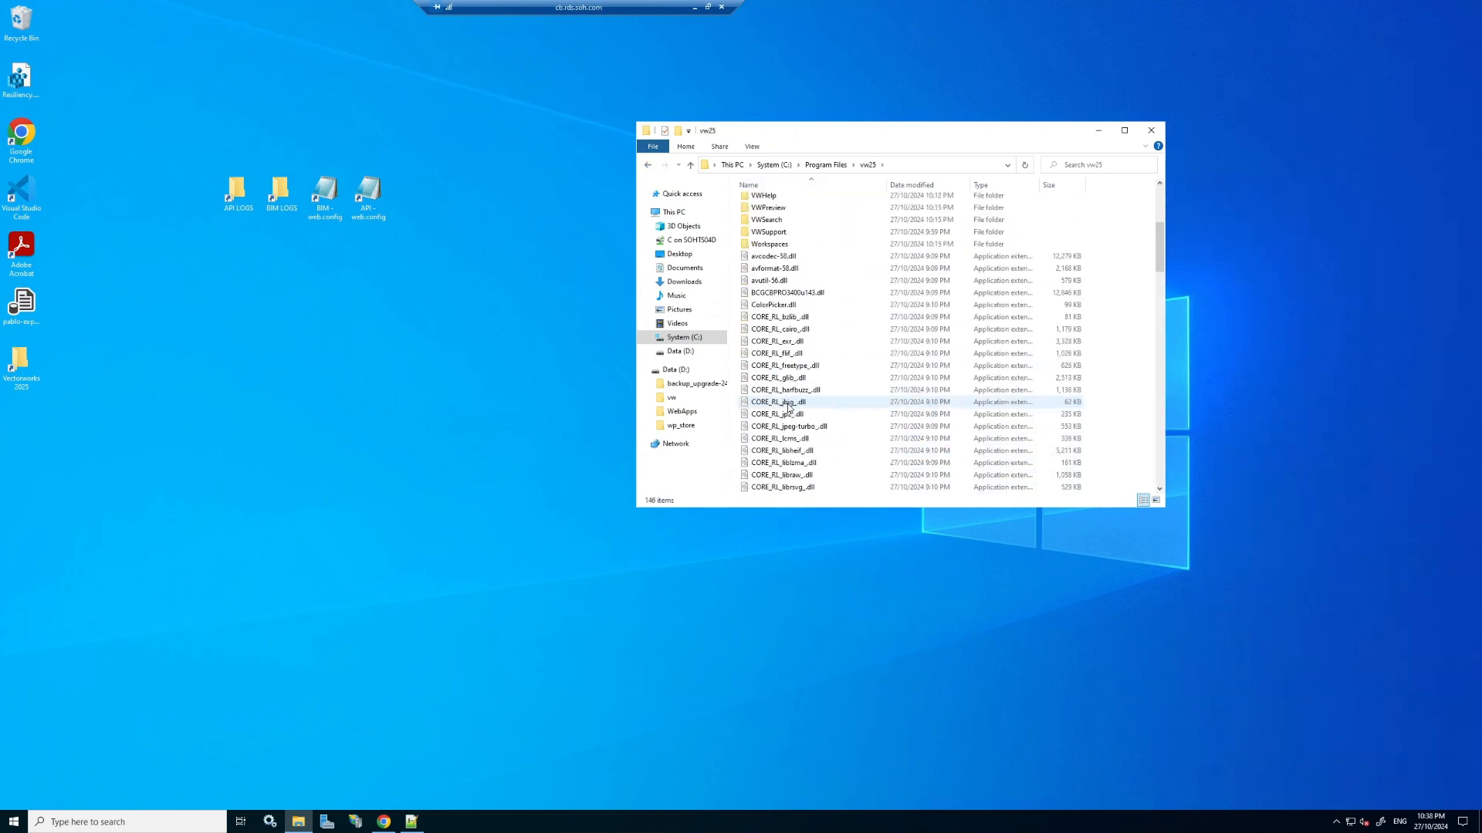
{"action": "scroll", "coordinate": [801, 399], "scroll_direction": "down", "scroll_amount": 6}
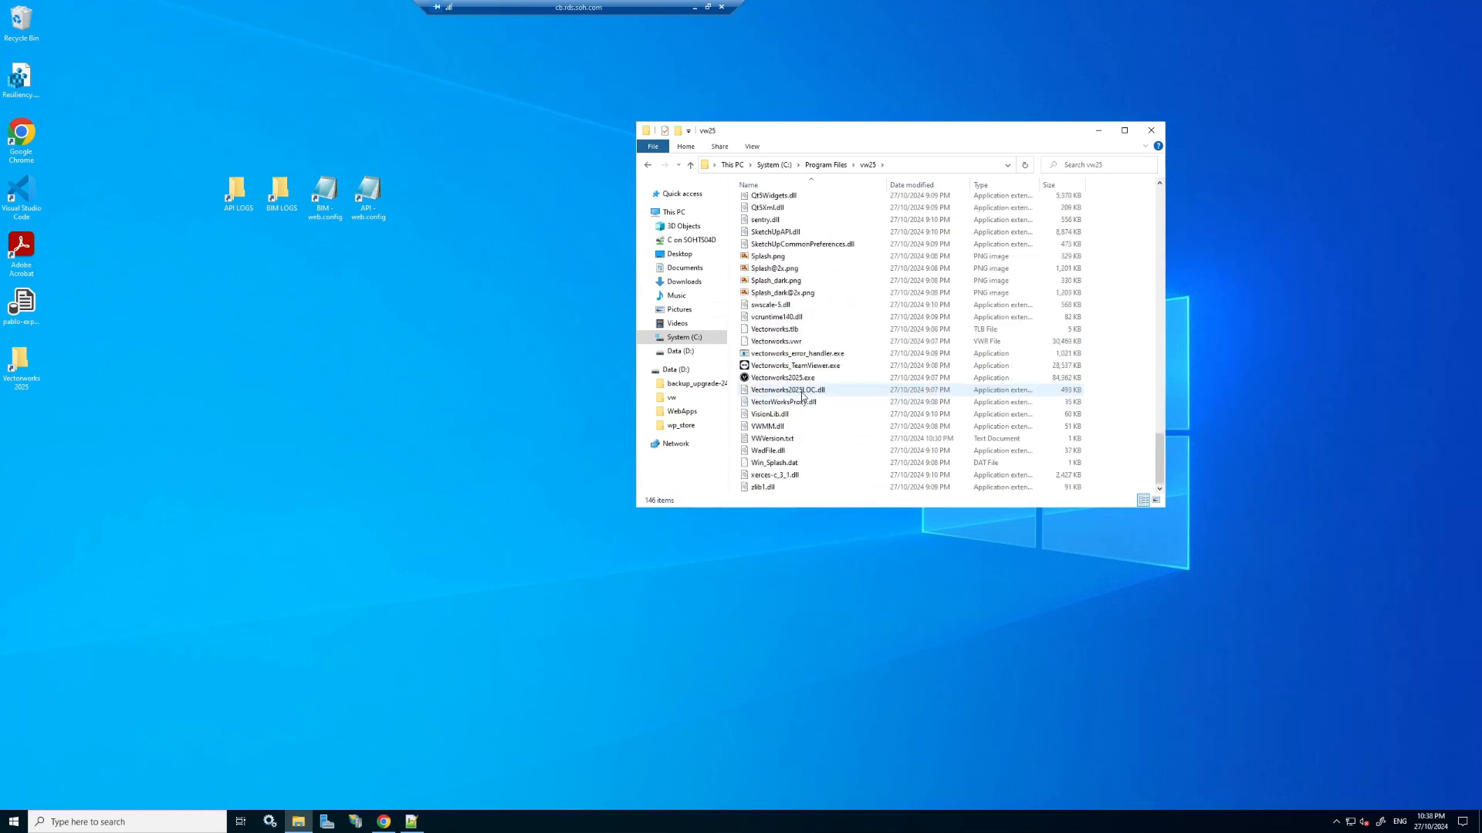
{"action": "left_click", "coordinate": [786, 378]}
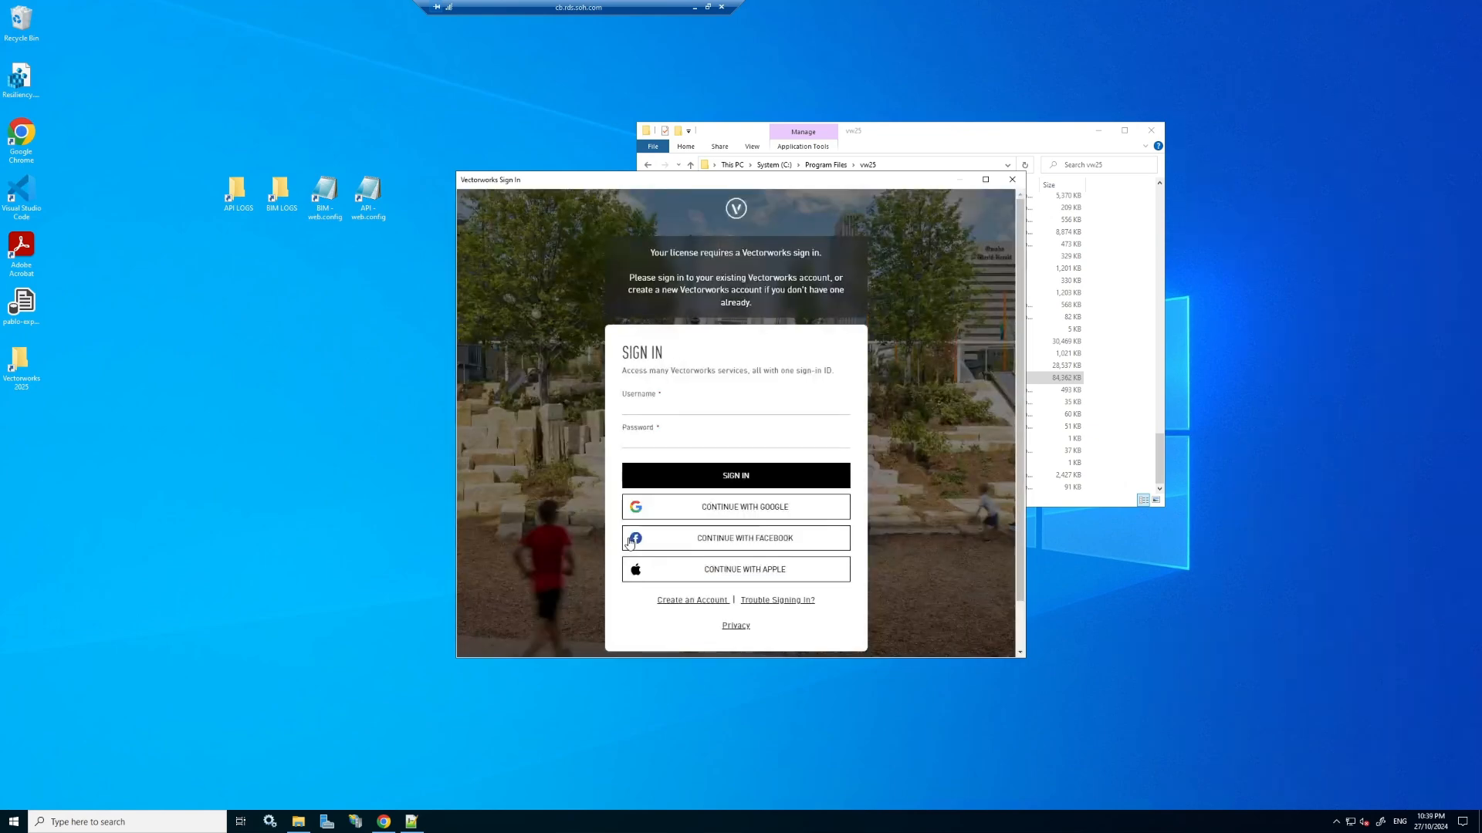
Examine the Vectorworks sign-in notice and its Username and Password fields without filling them in.
{"action": "left_click_drag", "start_coordinate": [661, 253], "coordinate": [835, 267]}
{"action": "left_click", "coordinate": [835, 267]}
{"action": "left_click", "coordinate": [741, 407]}
{"action": "left_click", "coordinate": [741, 440]}
{"action": "left_click", "coordinate": [740, 407]}
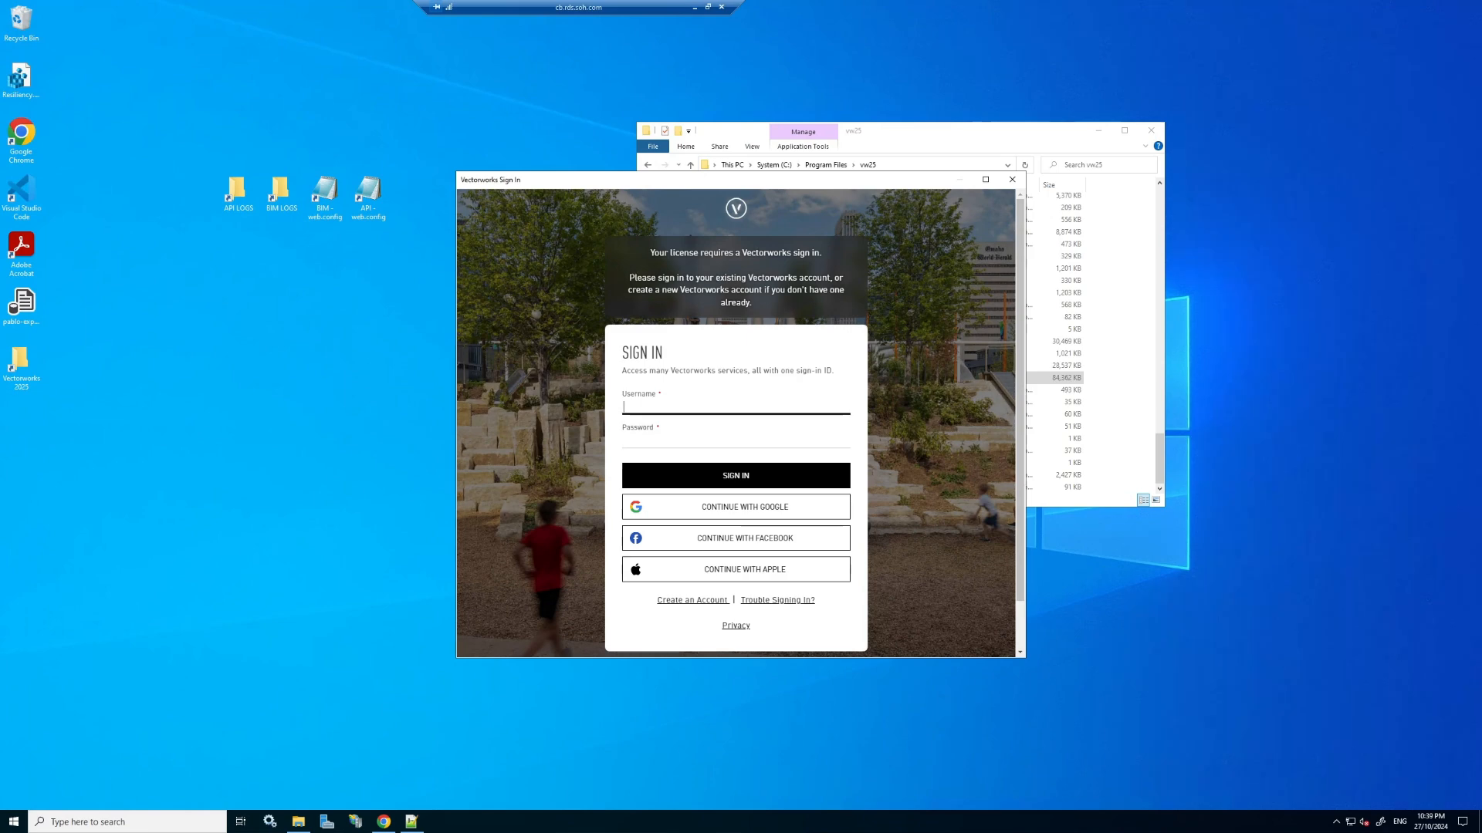
{"action": "left_click", "coordinate": [741, 439]}
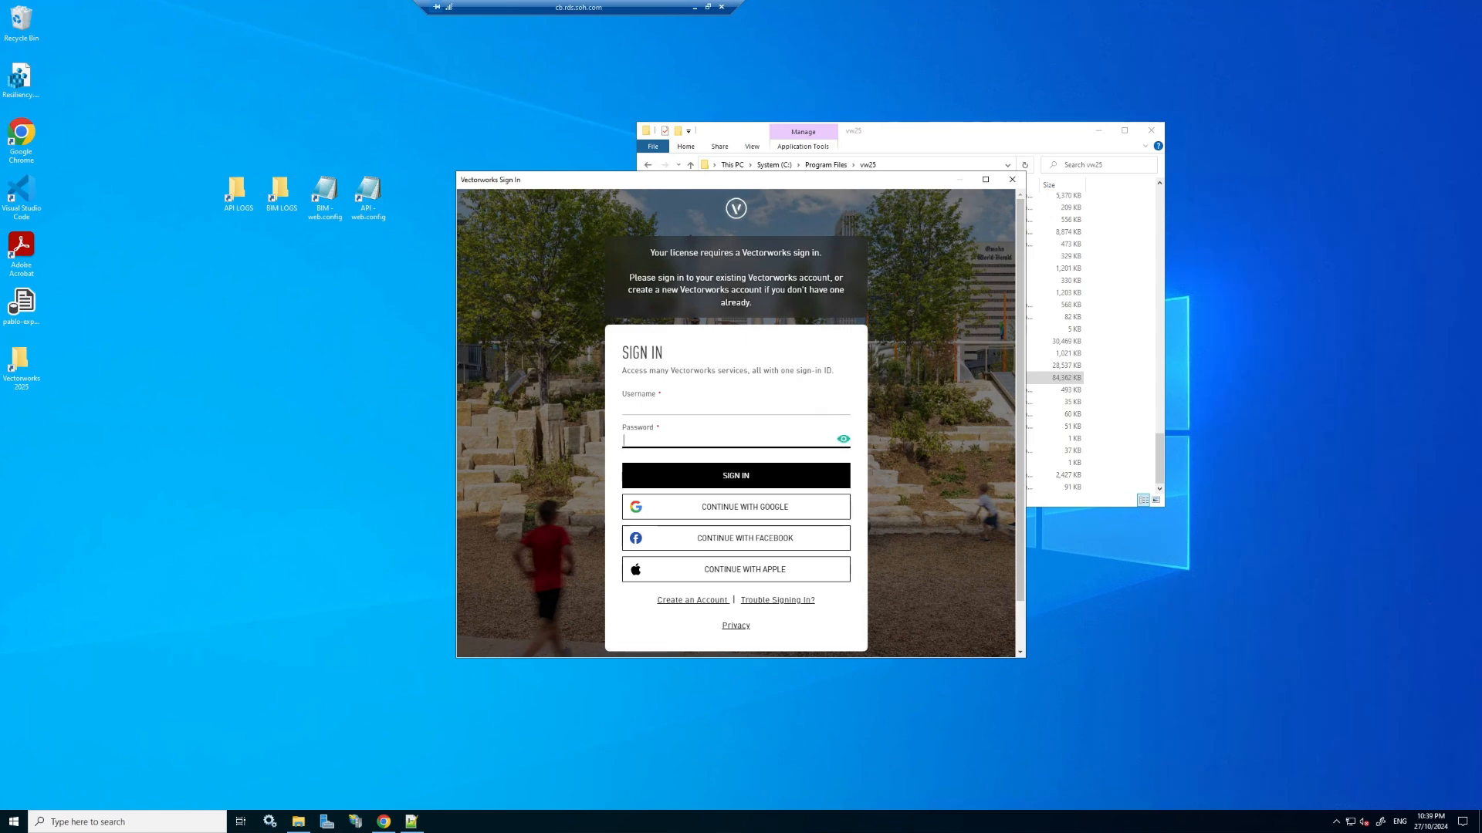
Remove the pause line from install.bat in Notepad++, save the file, and return to the start of the script.
{"action": "left_click", "coordinate": [415, 827]}
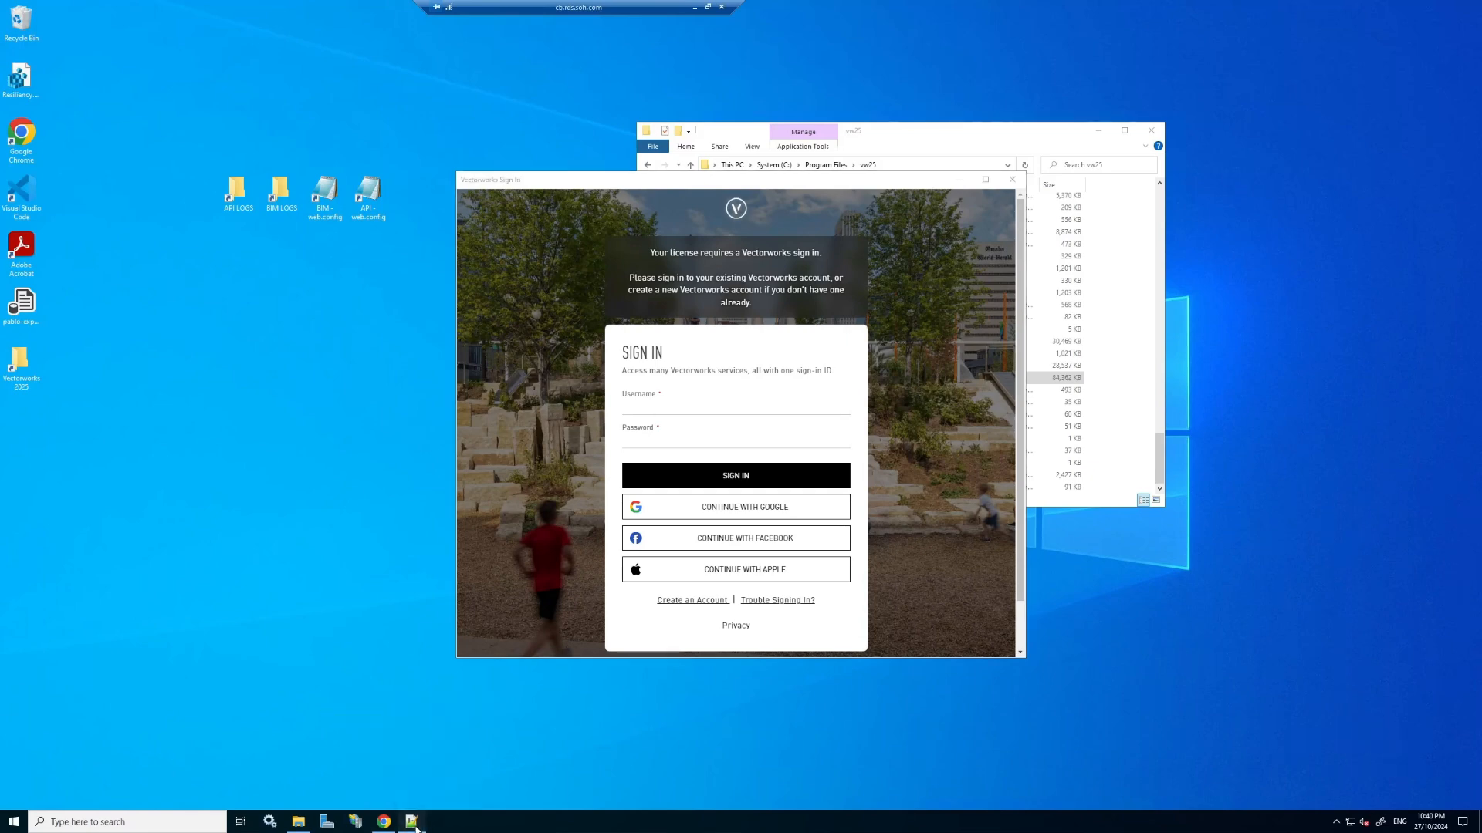
{"action": "left_click", "coordinate": [828, 529]}
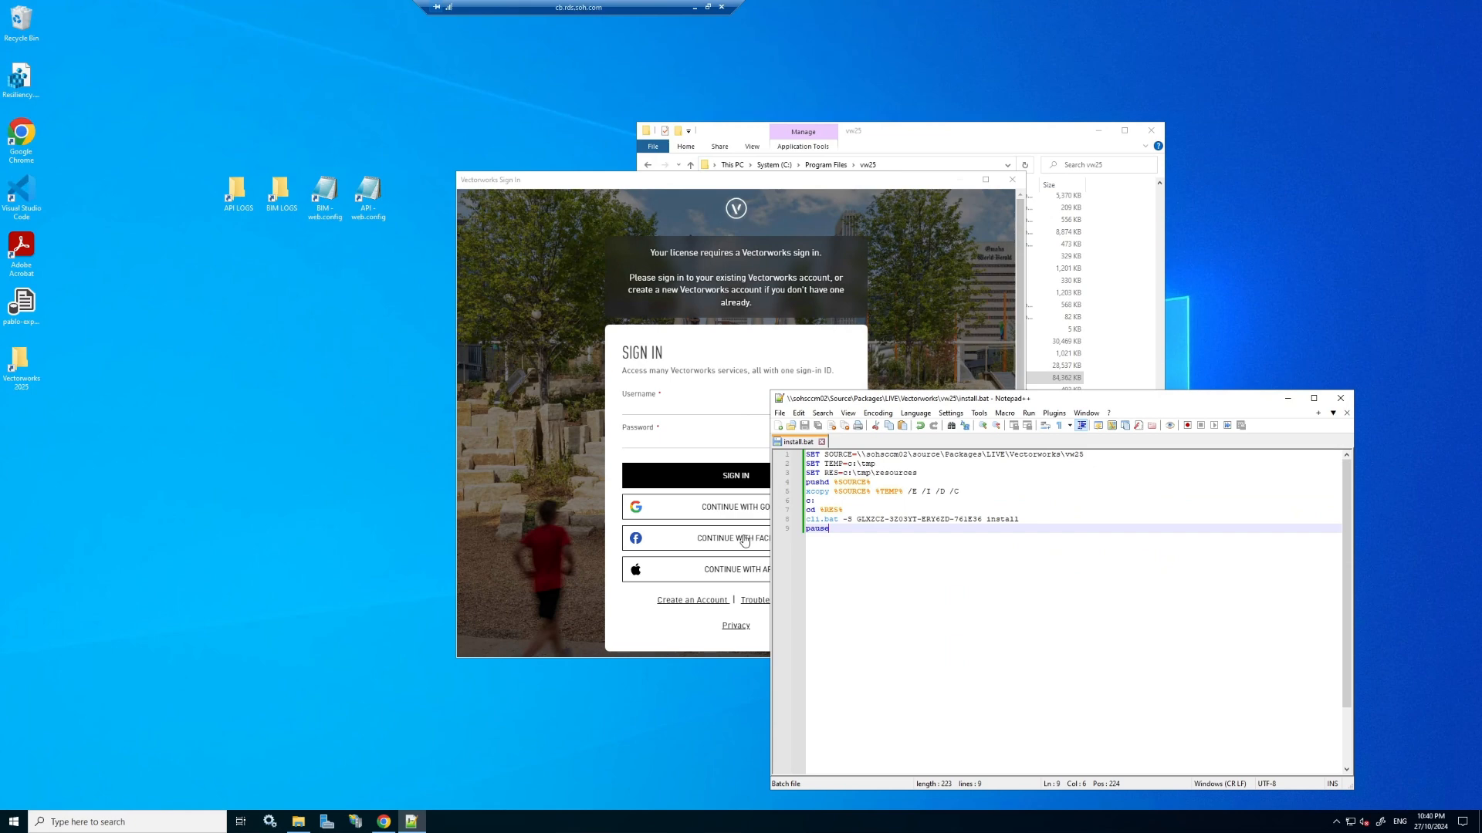
{"action": "key", "text": "BackSpace"}
{"action": "key", "text": "BackSpace"}
{"action": "key", "text": "BackSpace"}
{"action": "key", "text": "BackSpace"}
{"action": "key", "text": "BackSpace"}
{"action": "key", "text": "BackSpace"}
{"action": "key", "text": "ctrl+s"}
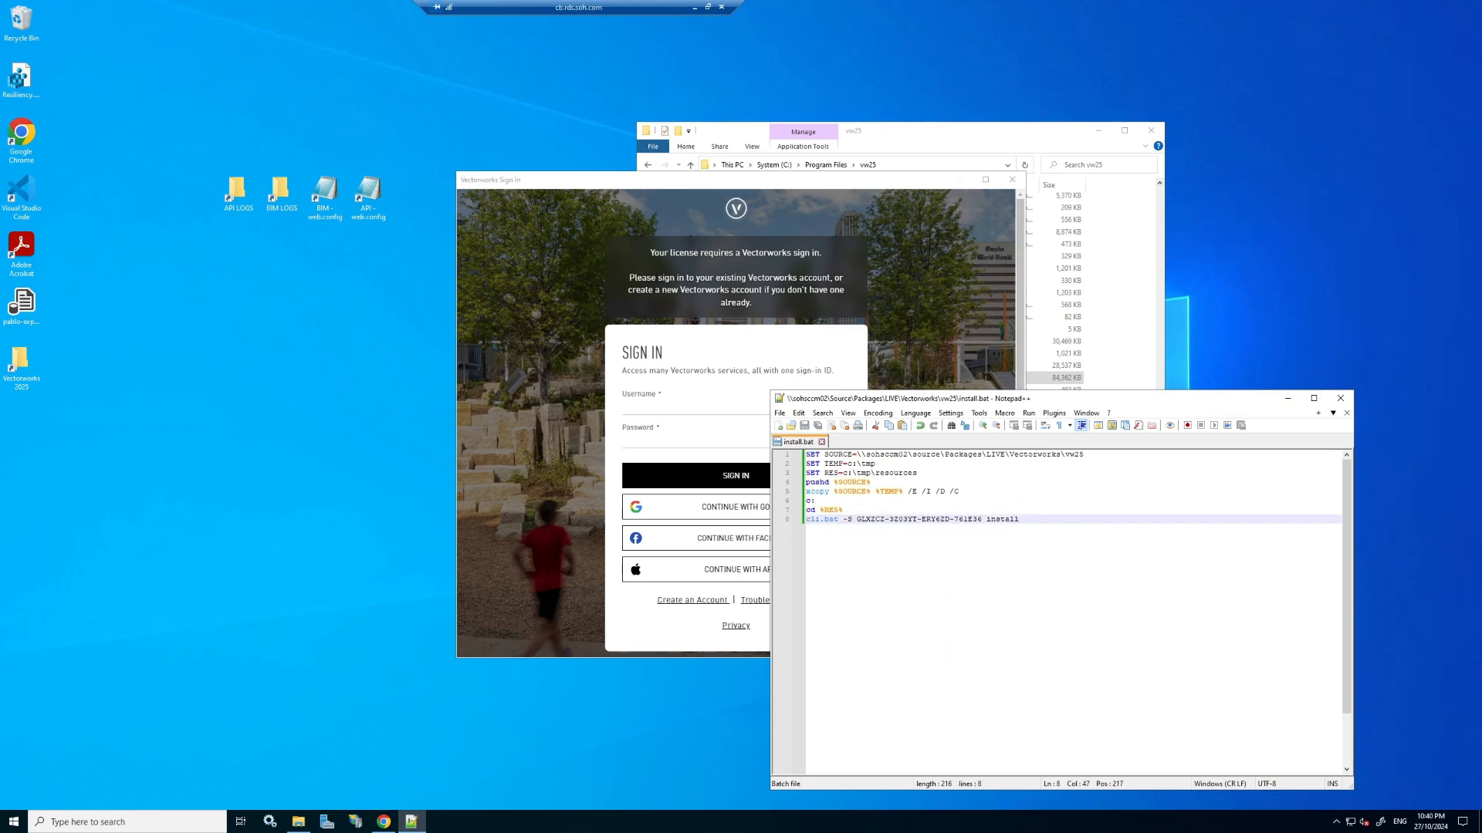
{"action": "left_click", "coordinate": [806, 454]}
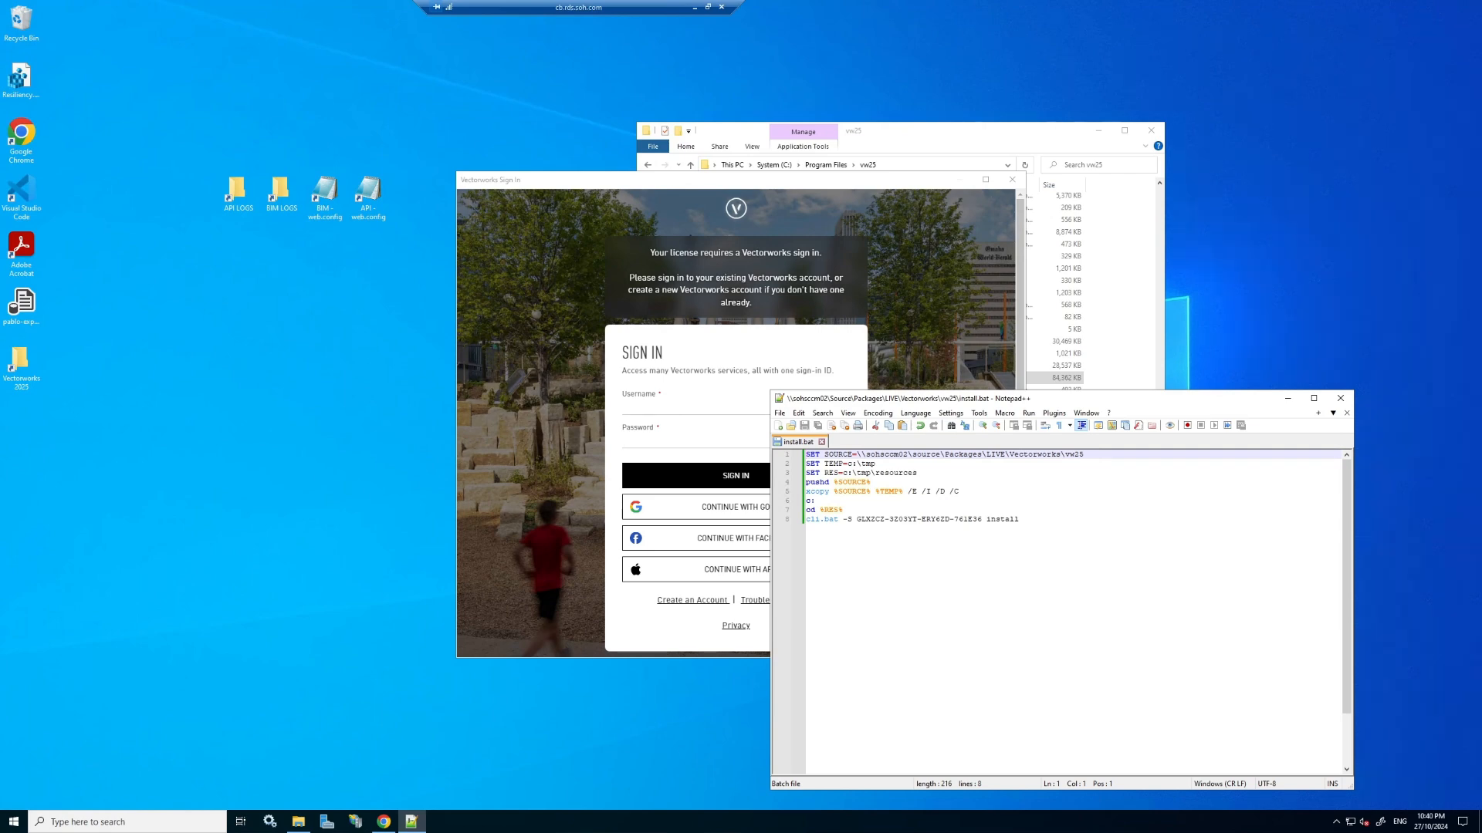
{"action": "key", "text": "Return"}
{"action": "key", "text": "shift+Up"}
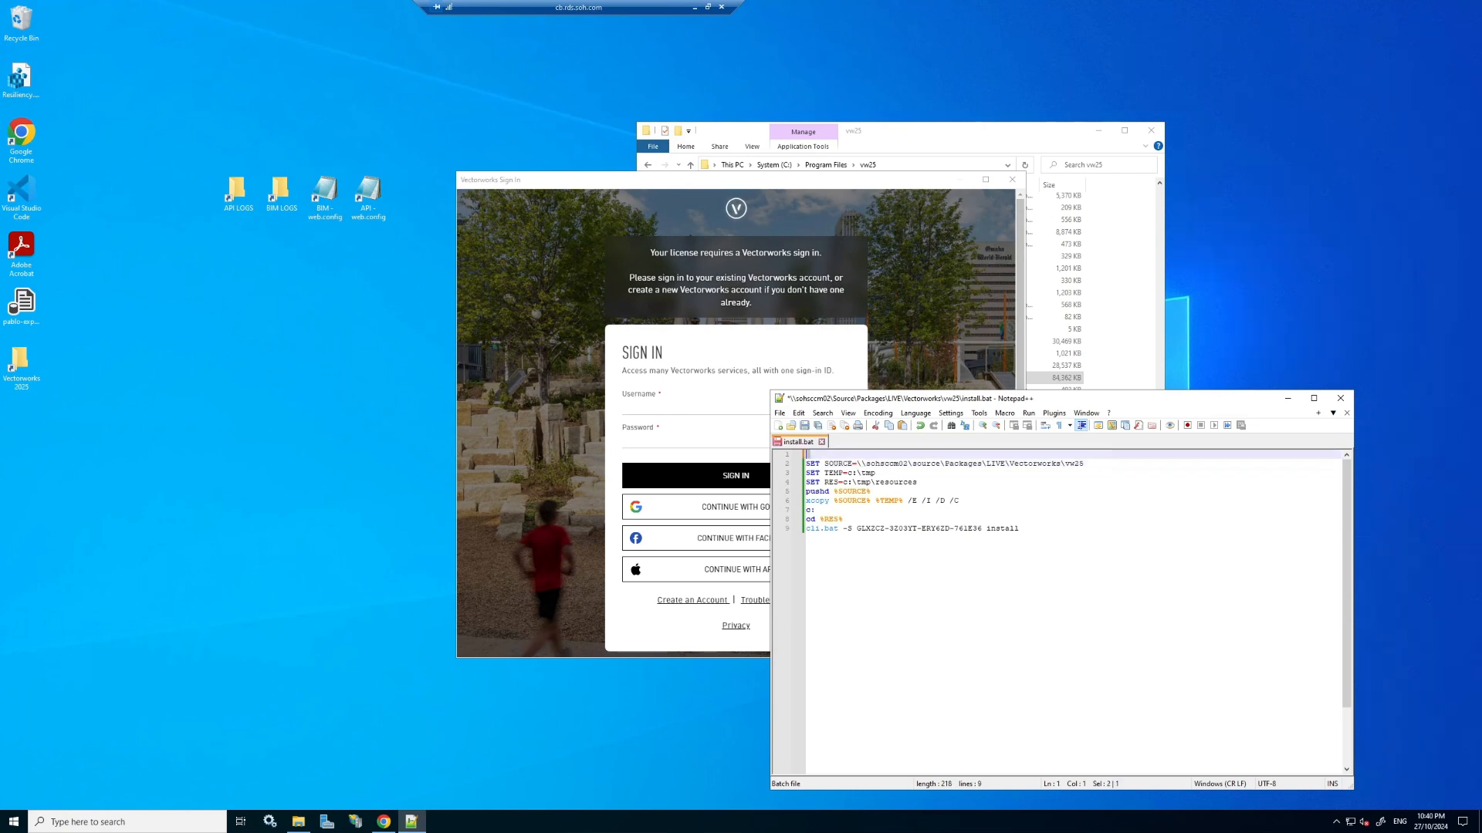
{"action": "type", "text": "@"}
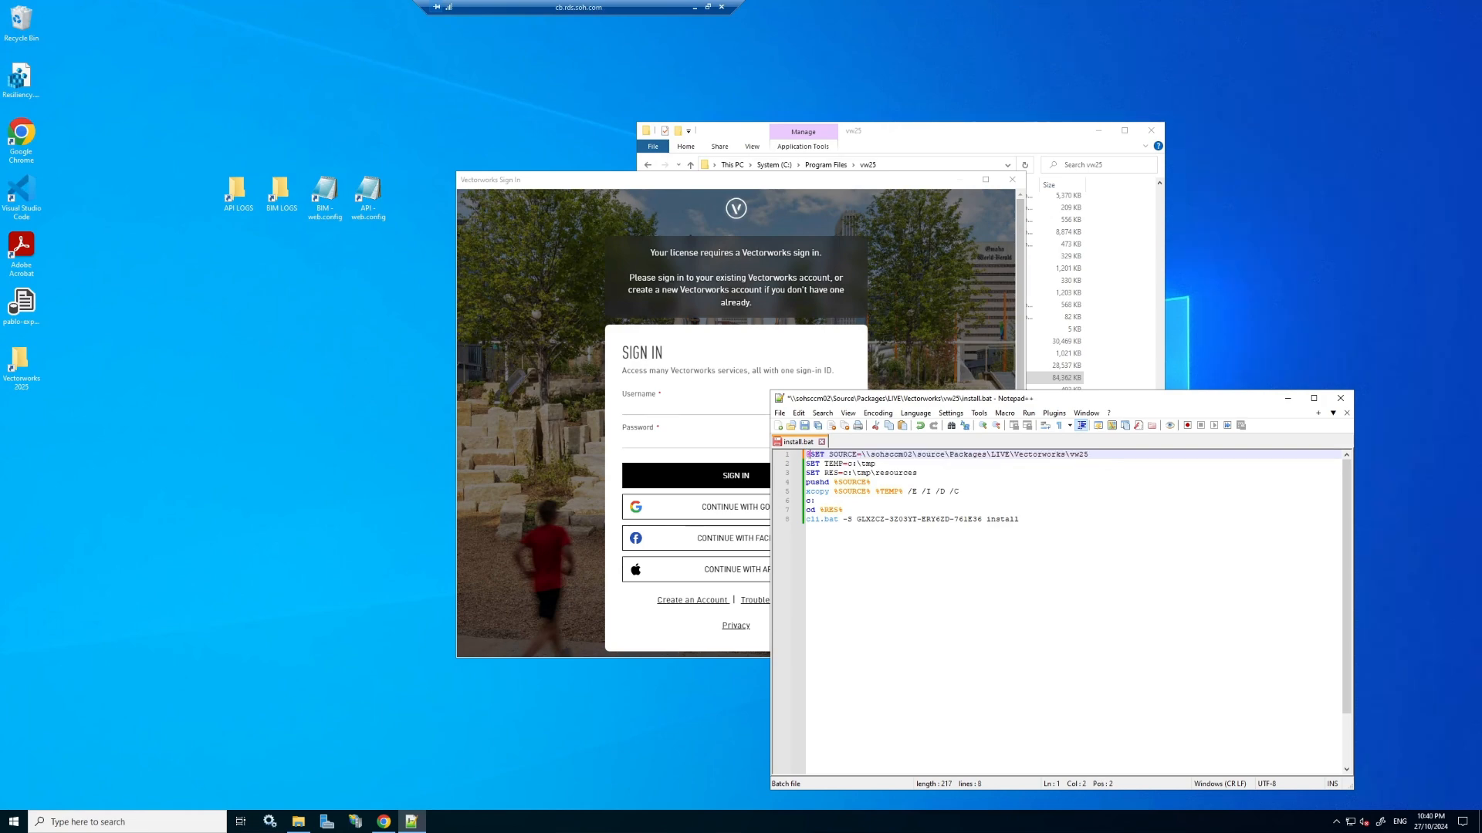
{"action": "type", "text": "echo off"}
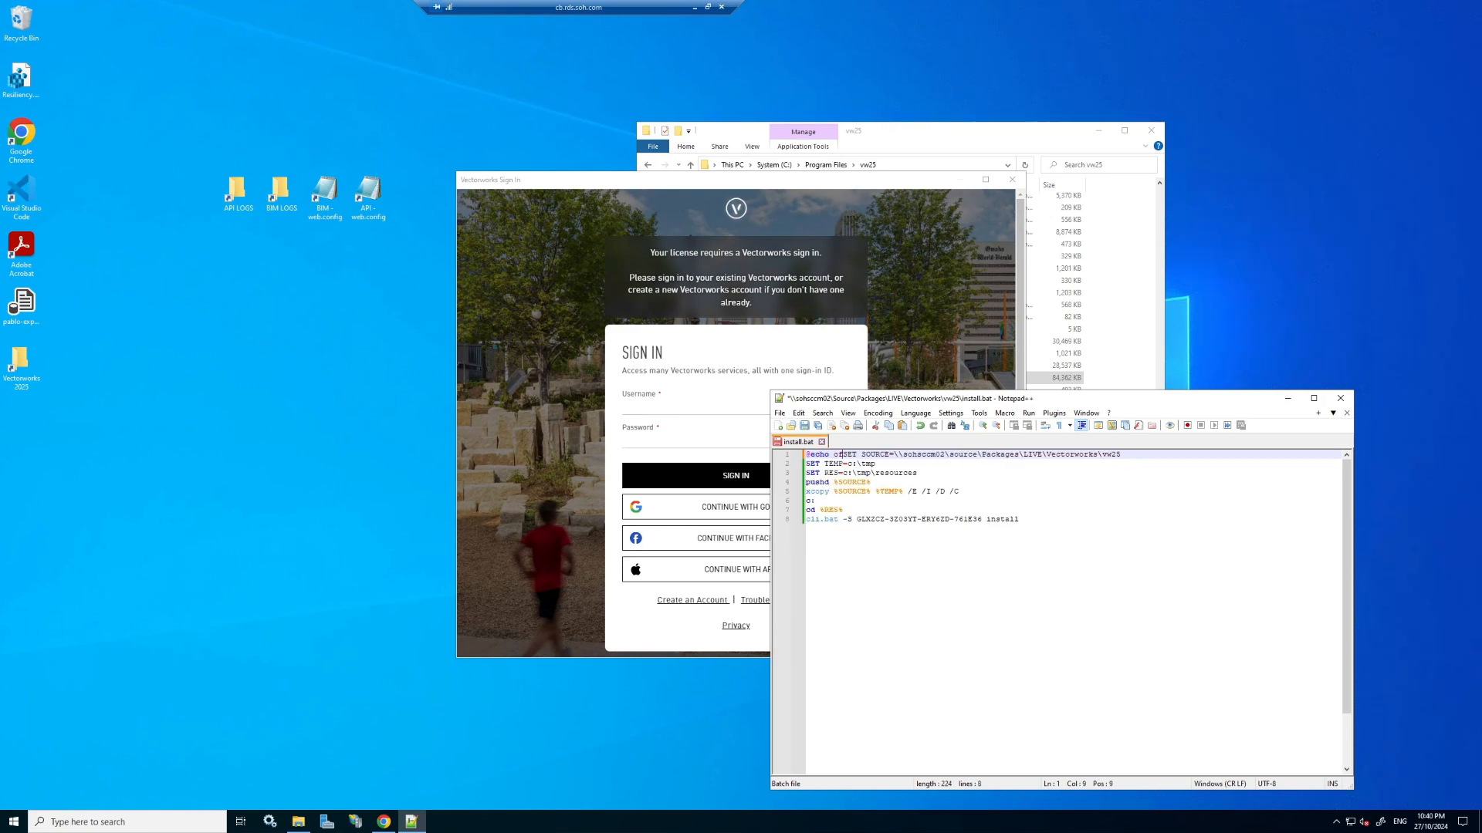
{"action": "key", "text": "Return"}
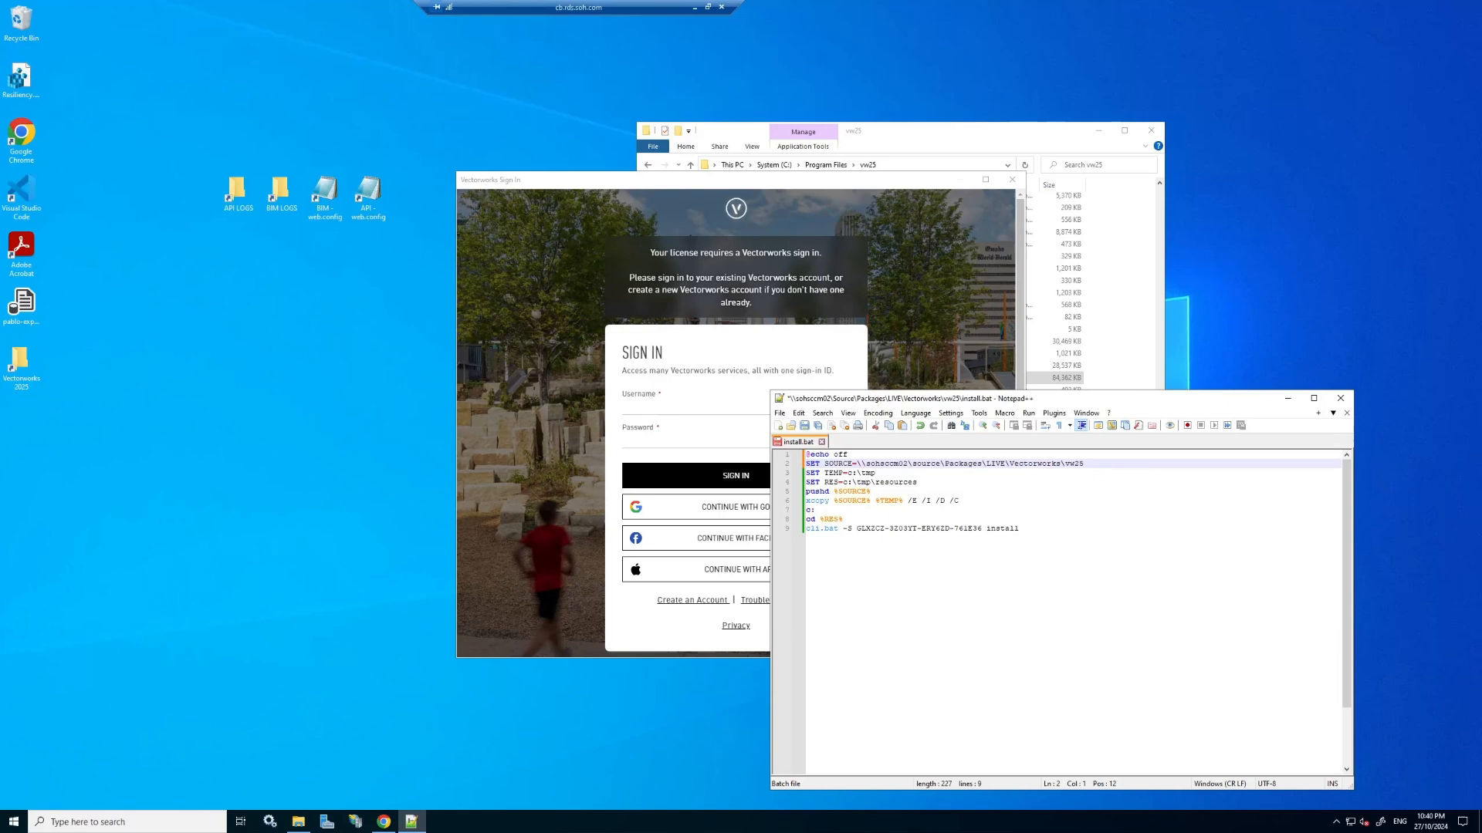
{"action": "left_click_drag", "start_coordinate": [862, 464], "coordinate": [806, 454]}
{"action": "left_click", "coordinate": [816, 510]}
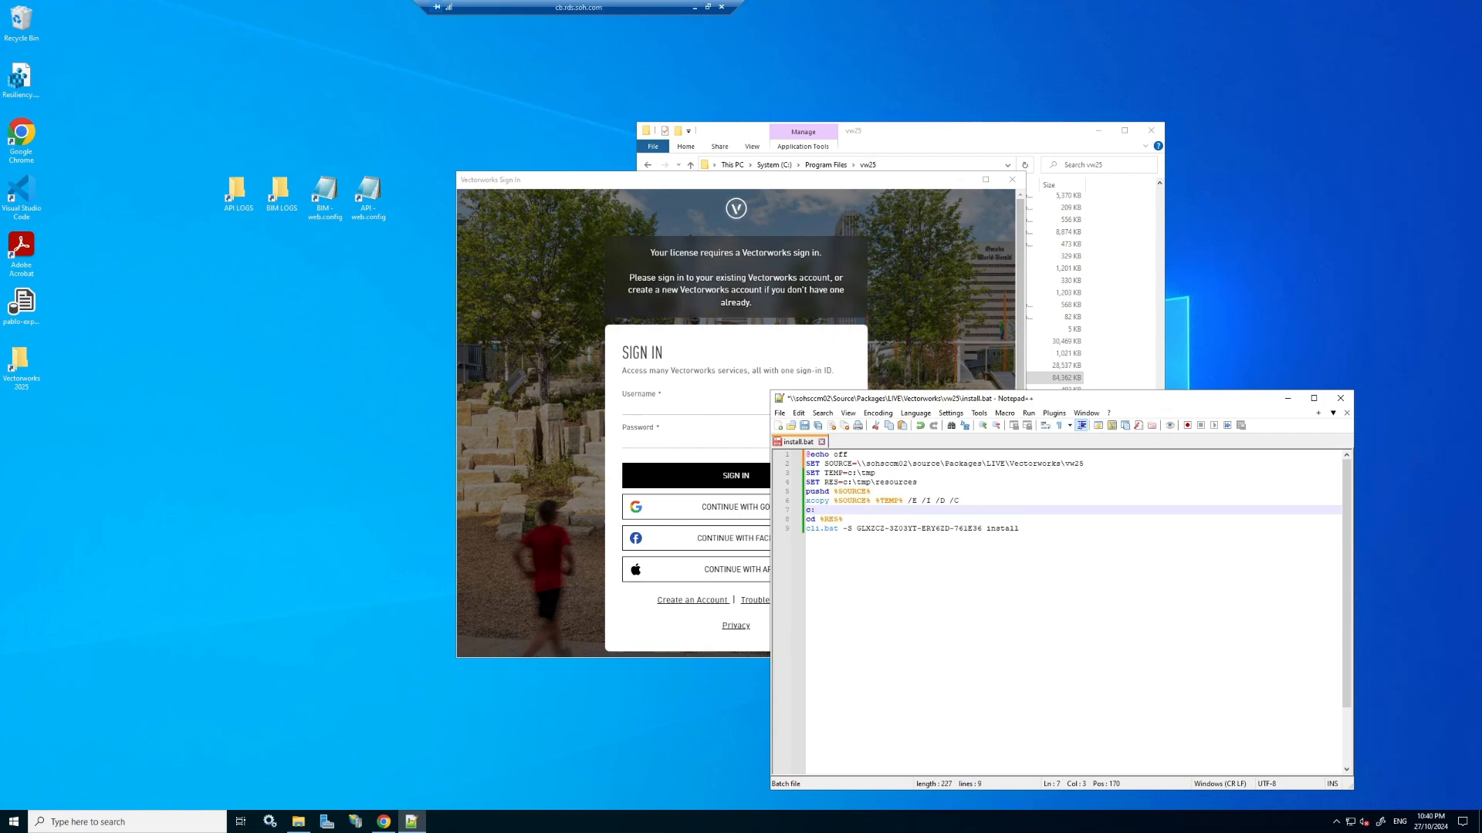
Insert the line "echo copying files from network to PC" below the SET RES line.
{"action": "left_click", "coordinate": [919, 482]}
{"action": "key", "text": "Return"}
{"action": "type", "text": "echo "}
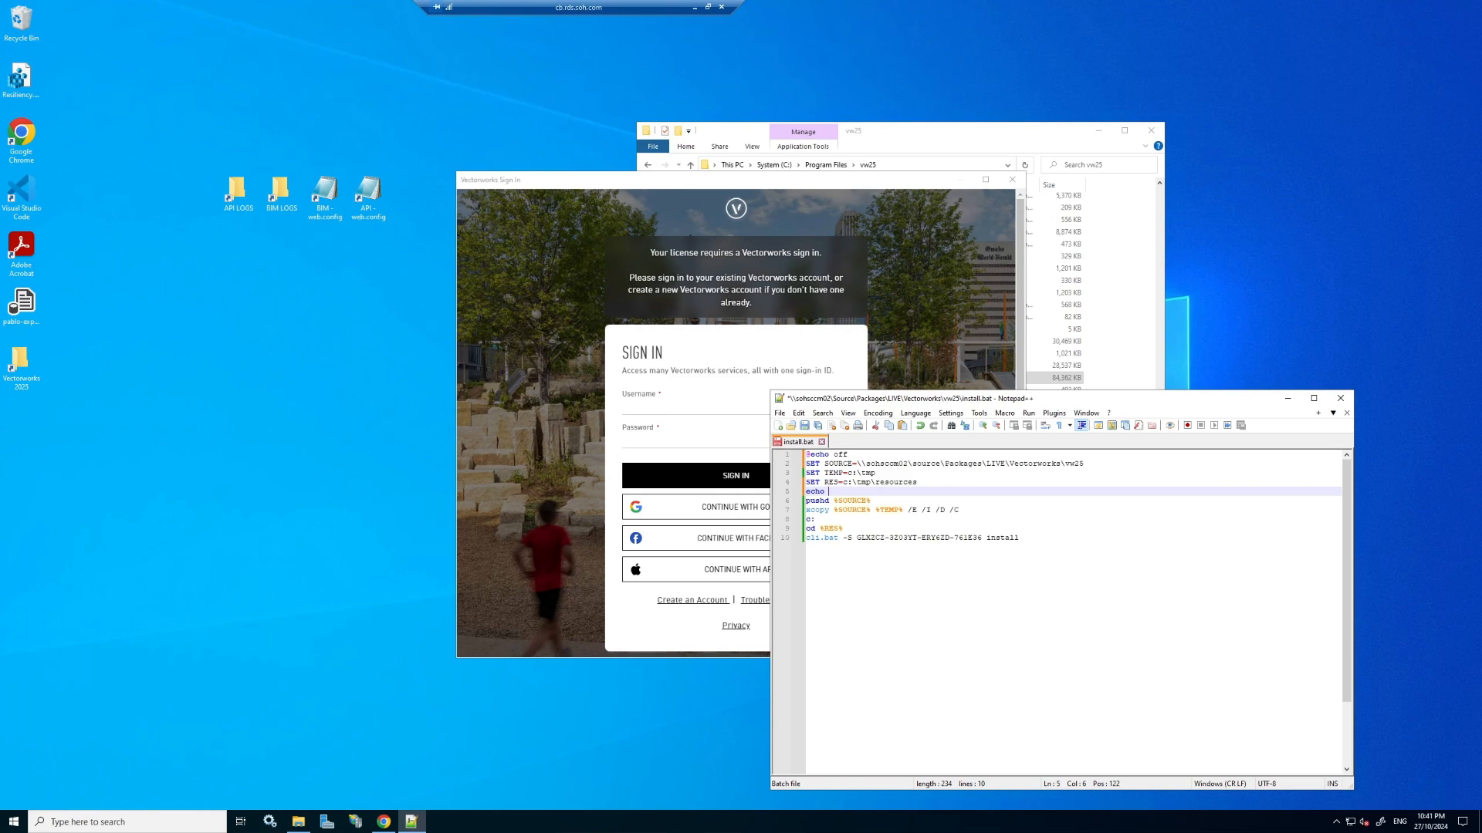
{"action": "type", "text": "copying files from ne"}
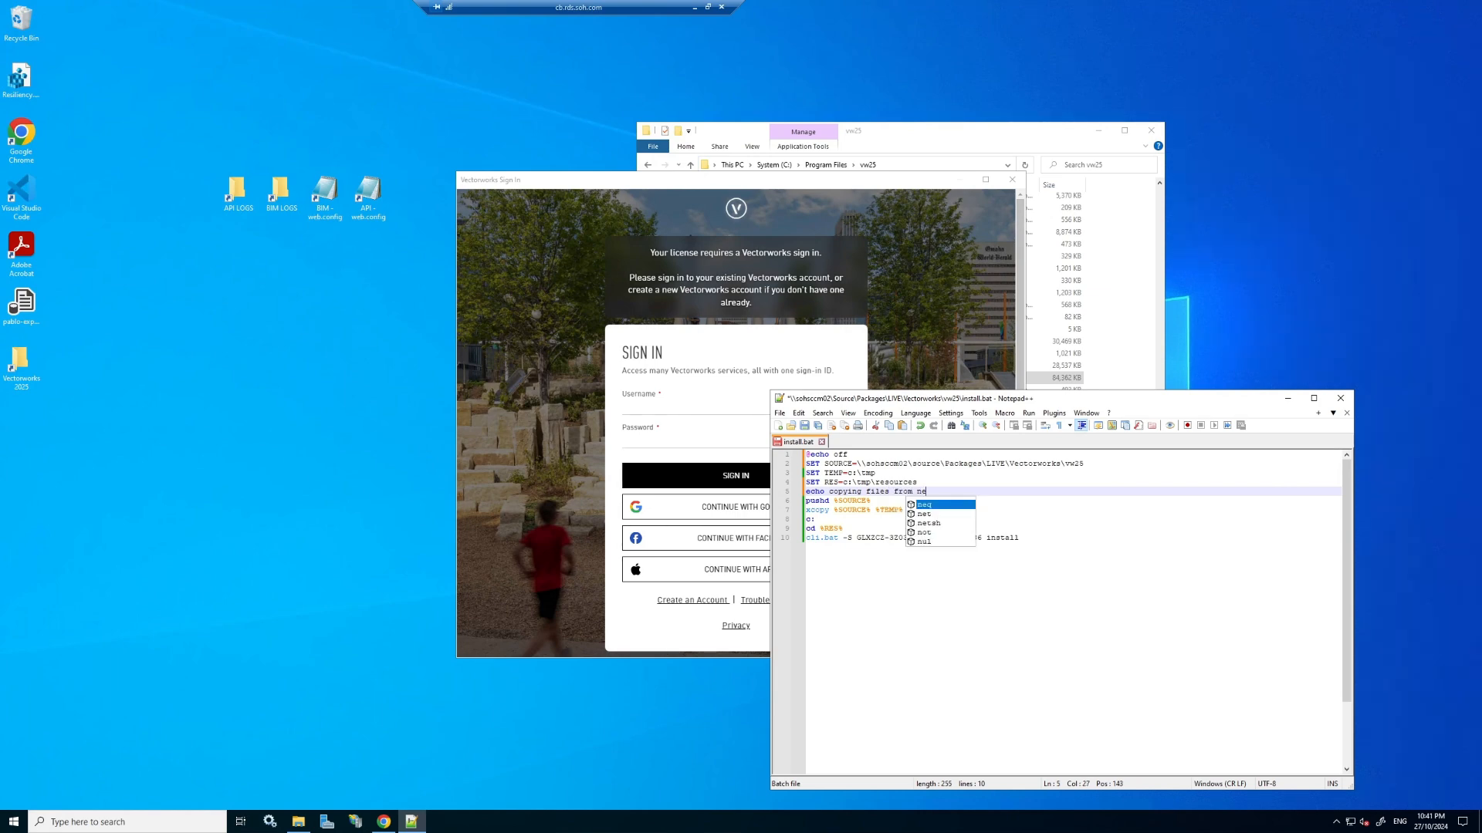
{"action": "type", "text": "twork to PC"}
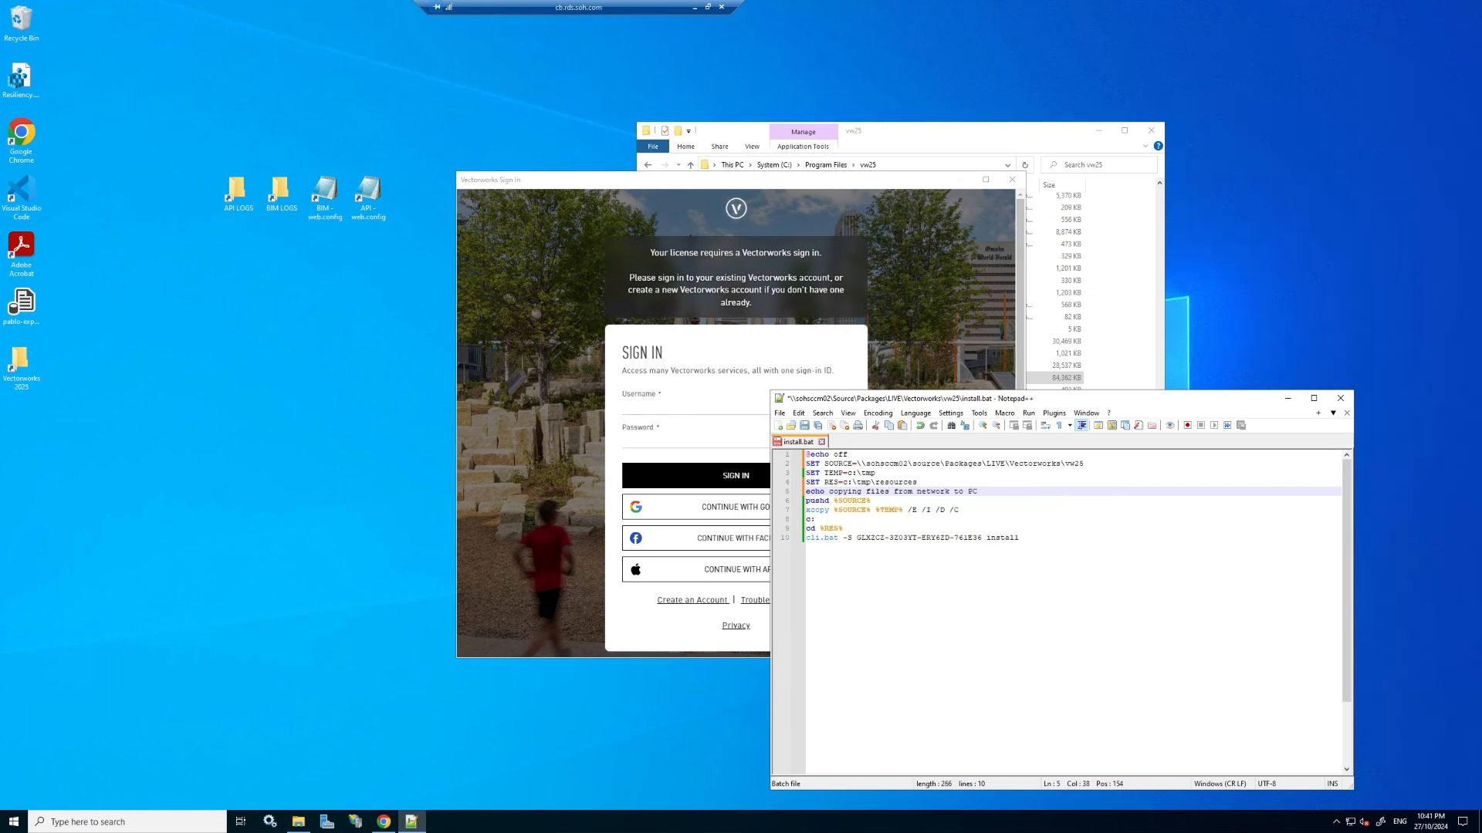
Insert the line "echo running the install process" after the cd %RES% line.
{"action": "left_click", "coordinate": [816, 519]}
{"action": "left_click", "coordinate": [871, 500]}
{"action": "left_click", "coordinate": [960, 510]}
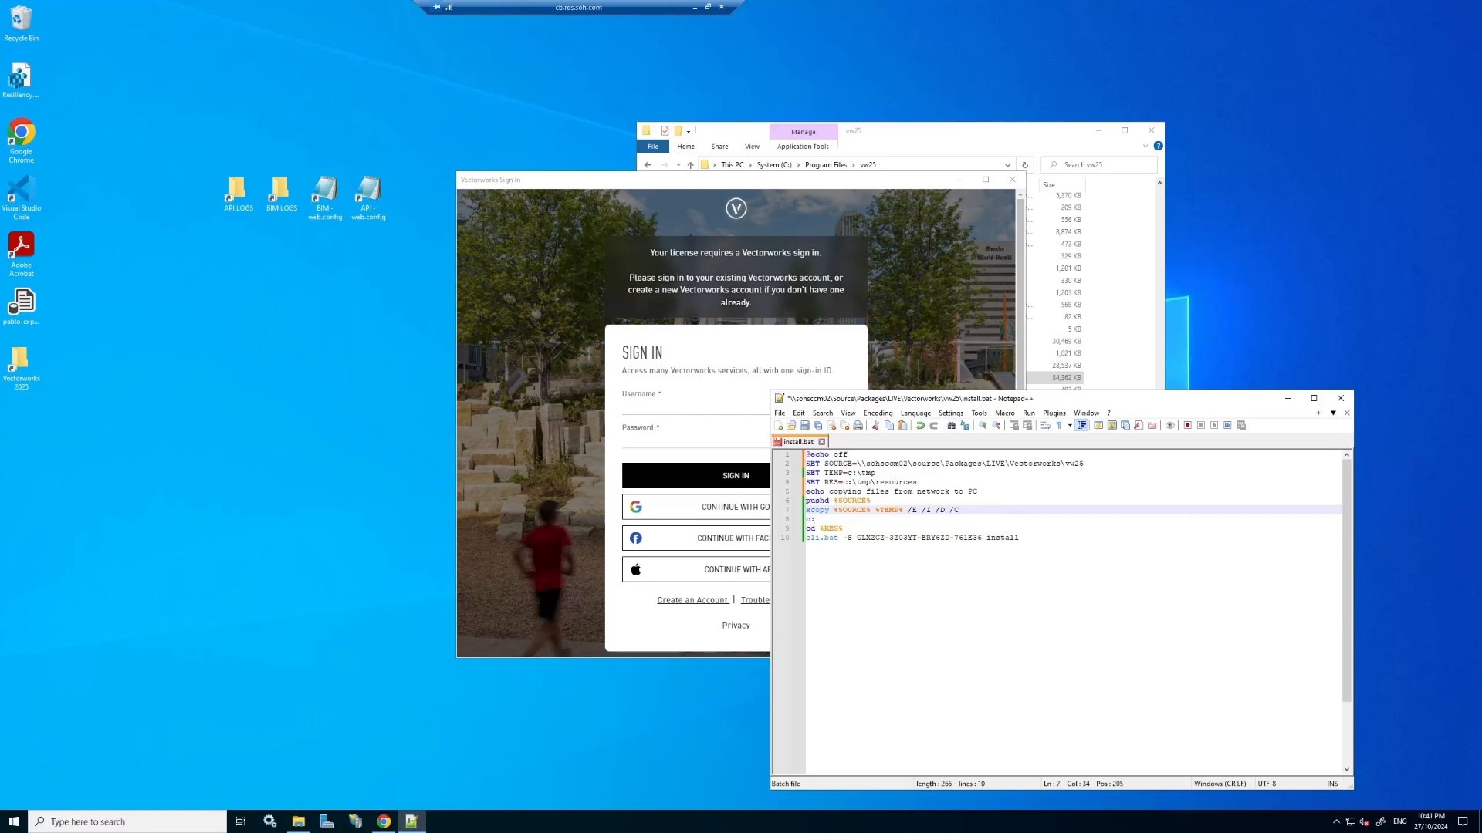
{"action": "left_click", "coordinate": [844, 528]}
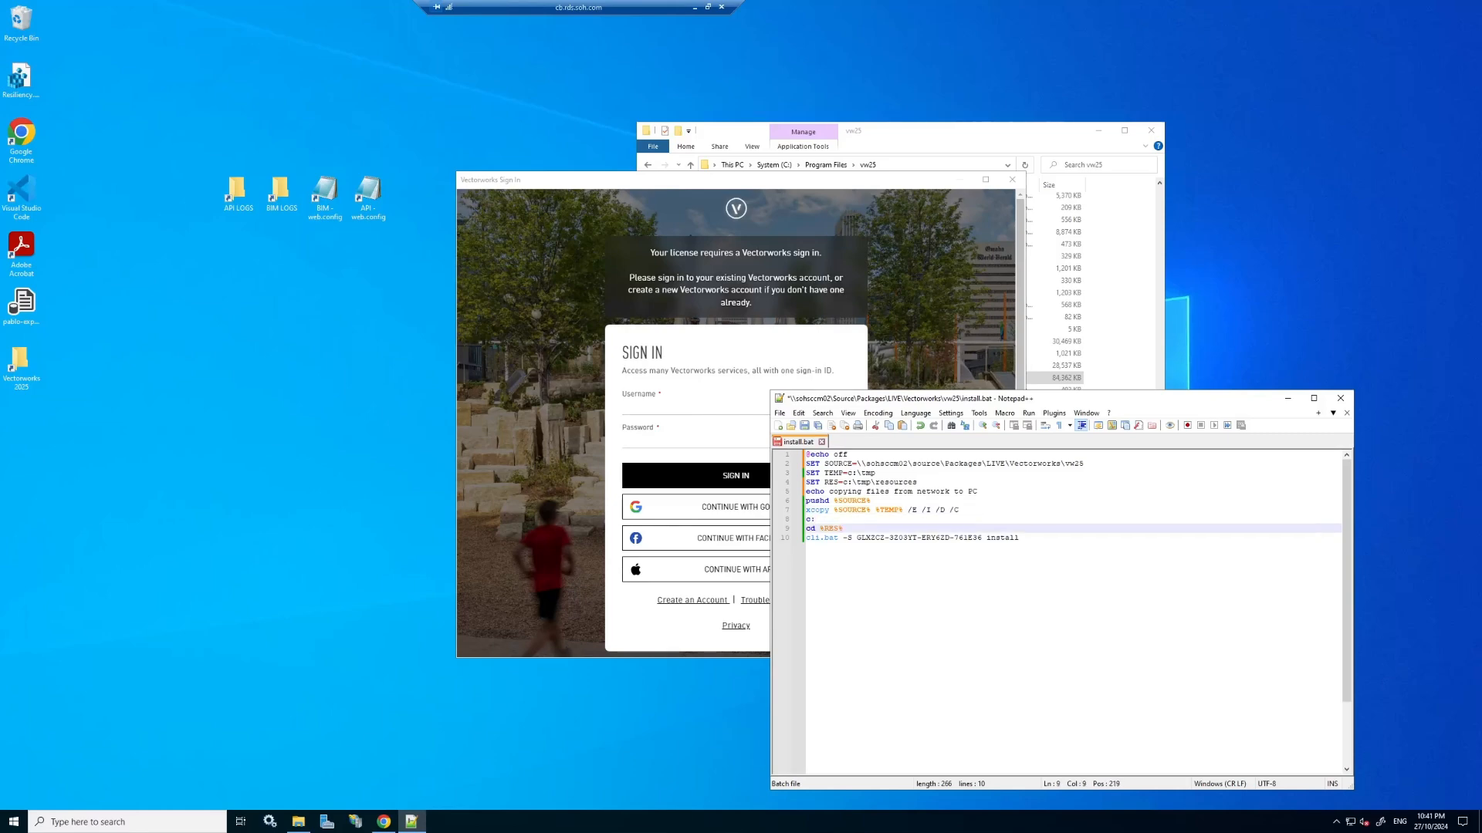
{"action": "key", "text": "Return"}
{"action": "type", "text": "echo running the"}
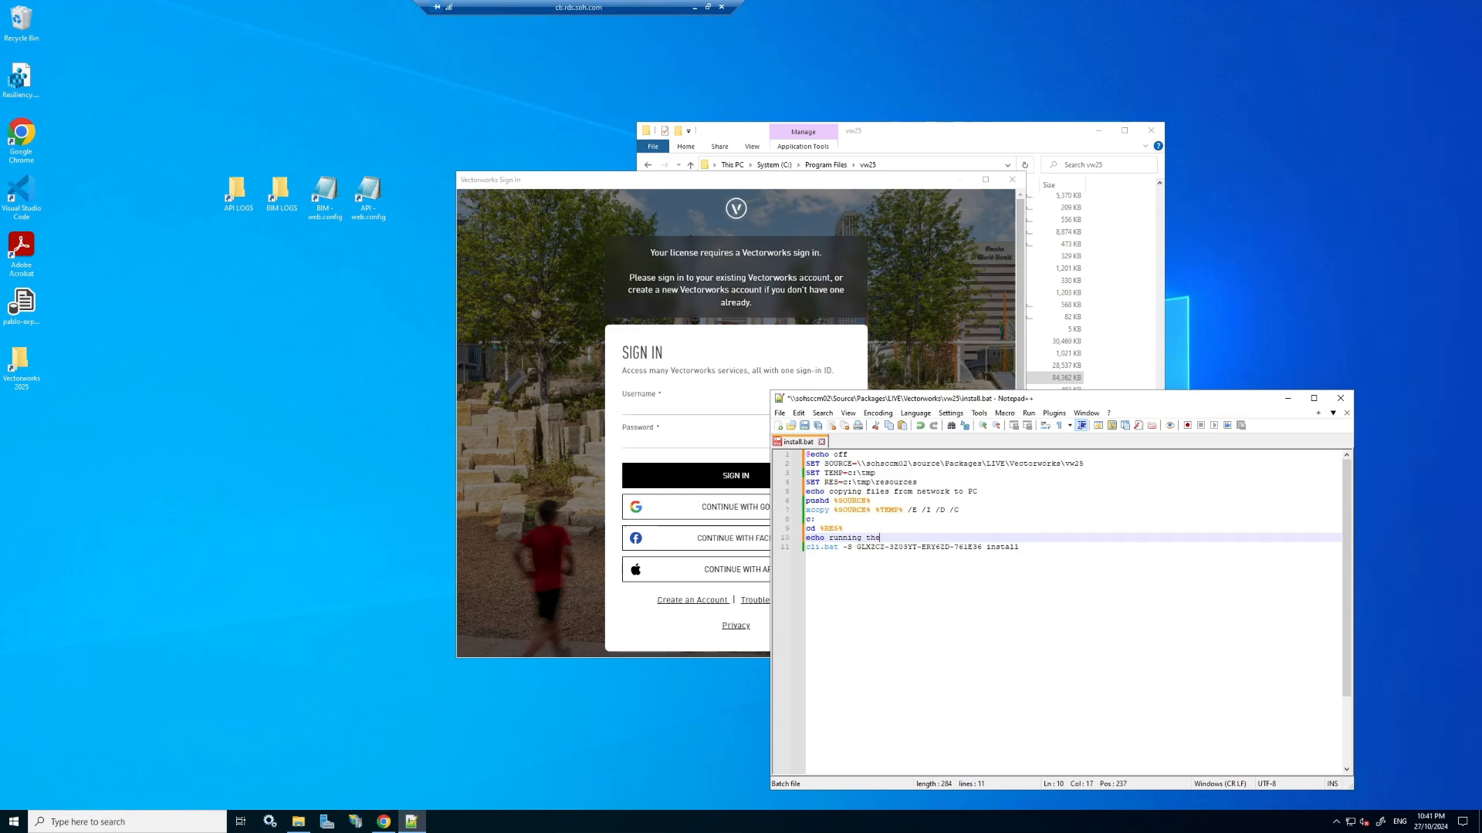
{"action": "type", "text": " install process"}
Insert the line "echo install complete" directly below the cli.bat install command.
{"action": "key", "text": "ctrl+End"}
{"action": "key", "text": "Return"}
{"action": "left_click", "coordinate": [1019, 547]}
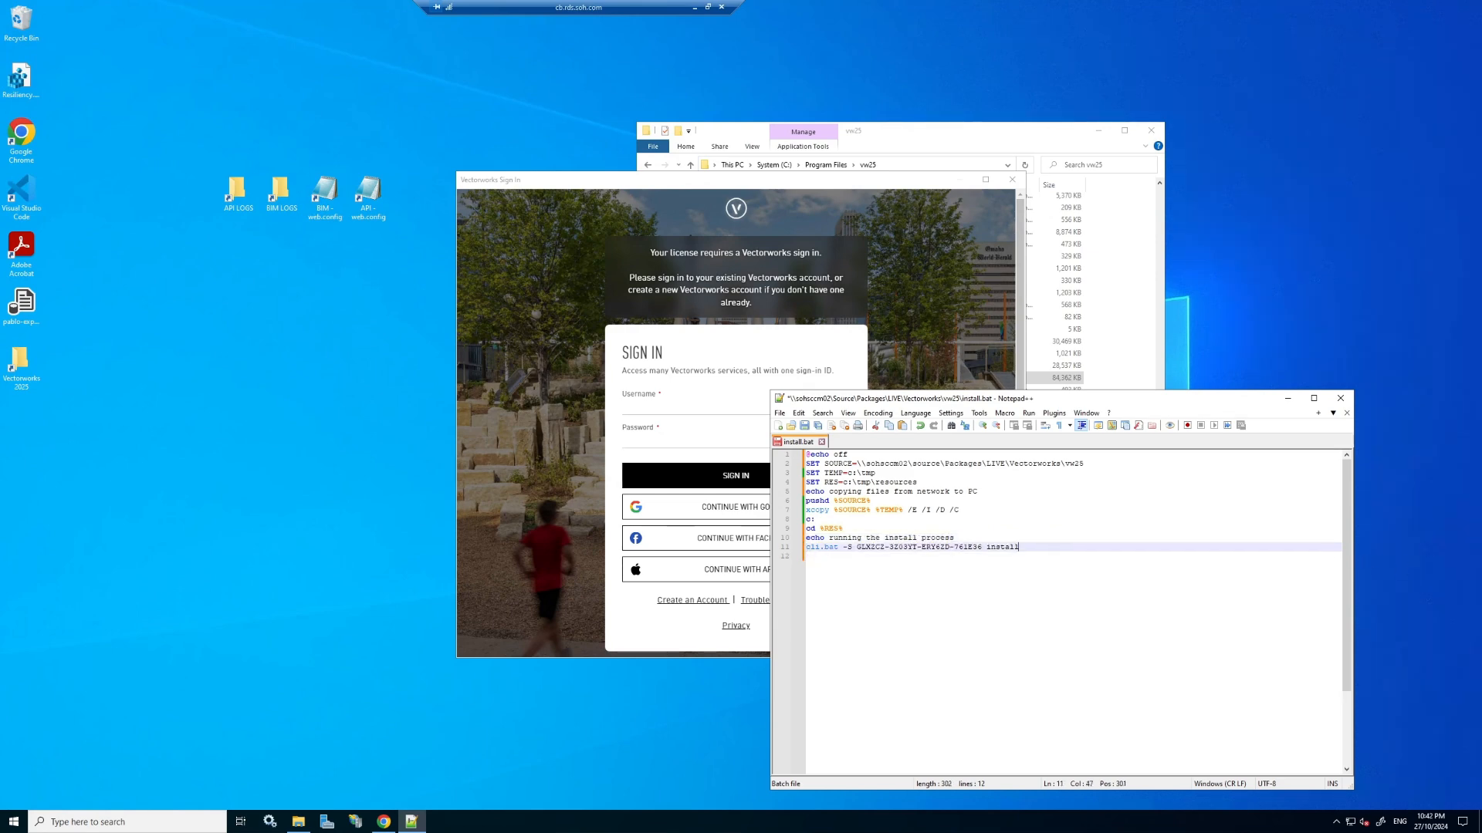
{"action": "key", "text": "Return"}
{"action": "type", "text": "echo in"}
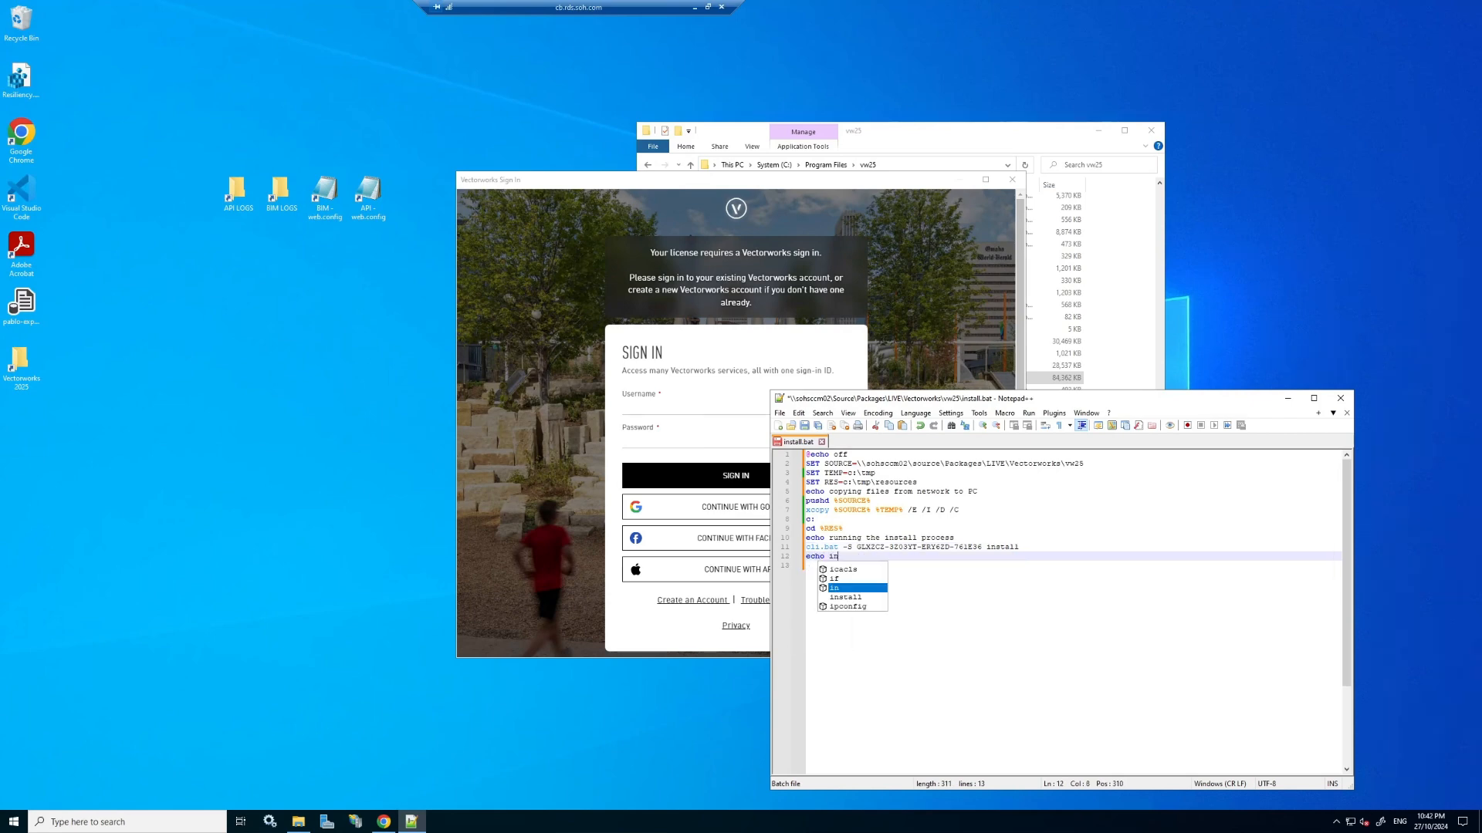
{"action": "type", "text": "stall complet"}
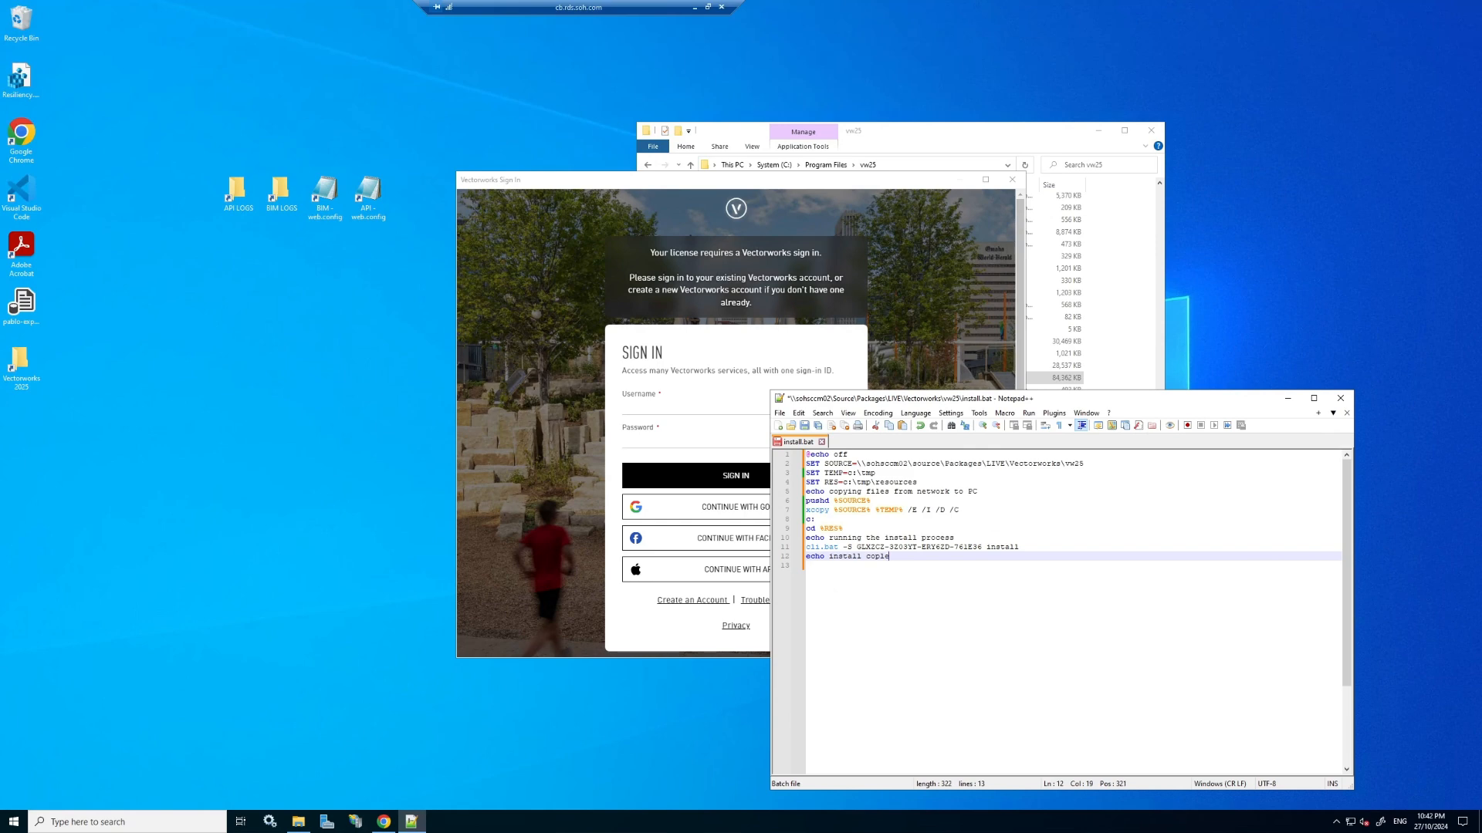
{"action": "type", "text": "e"}
{"action": "key", "text": "shift+Home"}
{"action": "left_click_drag", "start_coordinate": [904, 558], "coordinate": [805, 556]}
{"action": "left_click", "coordinate": [807, 565]}
Append the line "timeout /t 5" below the install complete message and save install.bat.
{"action": "left_click", "coordinate": [903, 556]}
{"action": "key", "text": "Return"}
{"action": "type", "text": "timeout "}
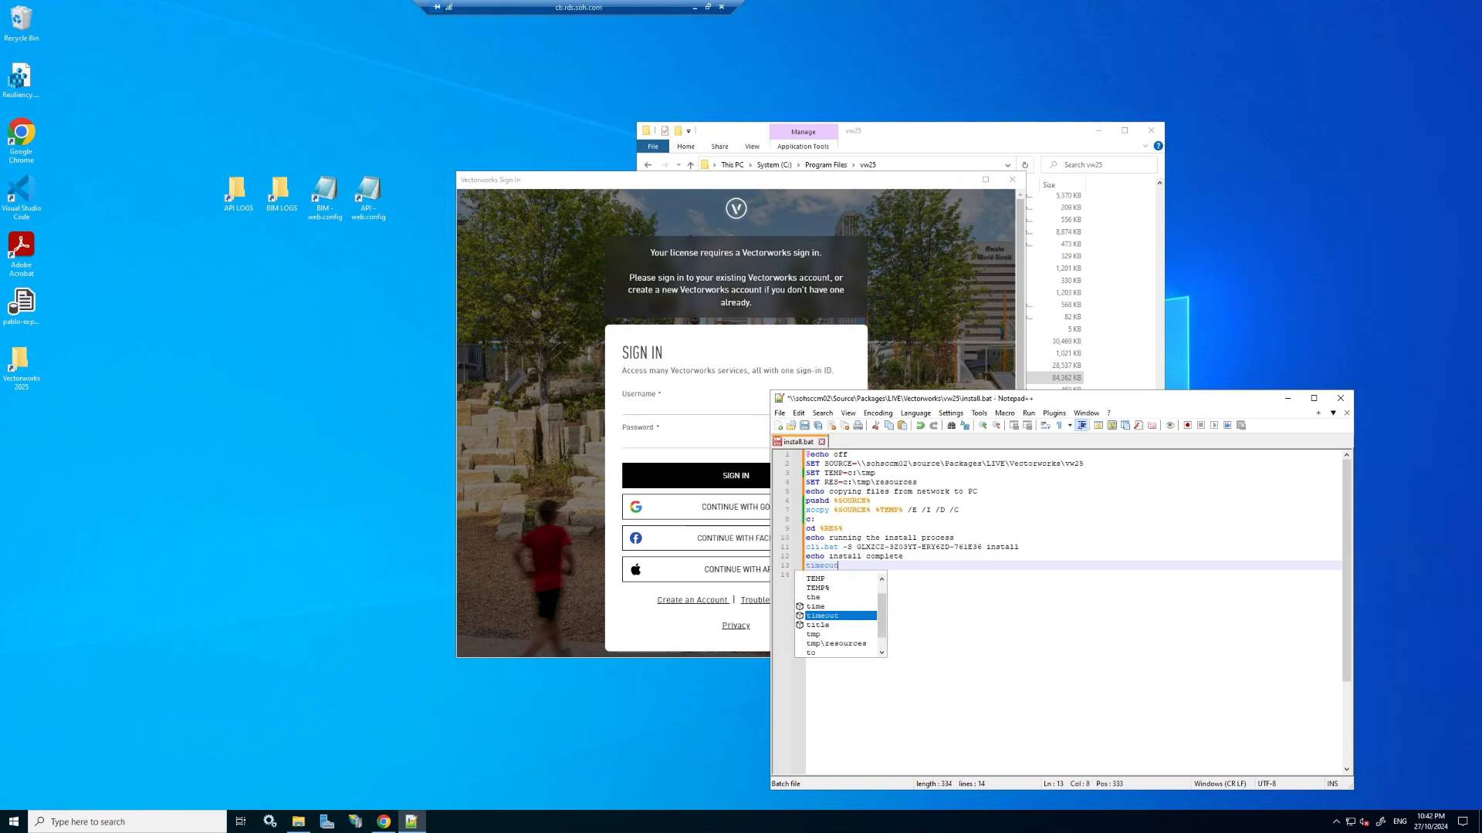
{"action": "type", "text": "/t "}
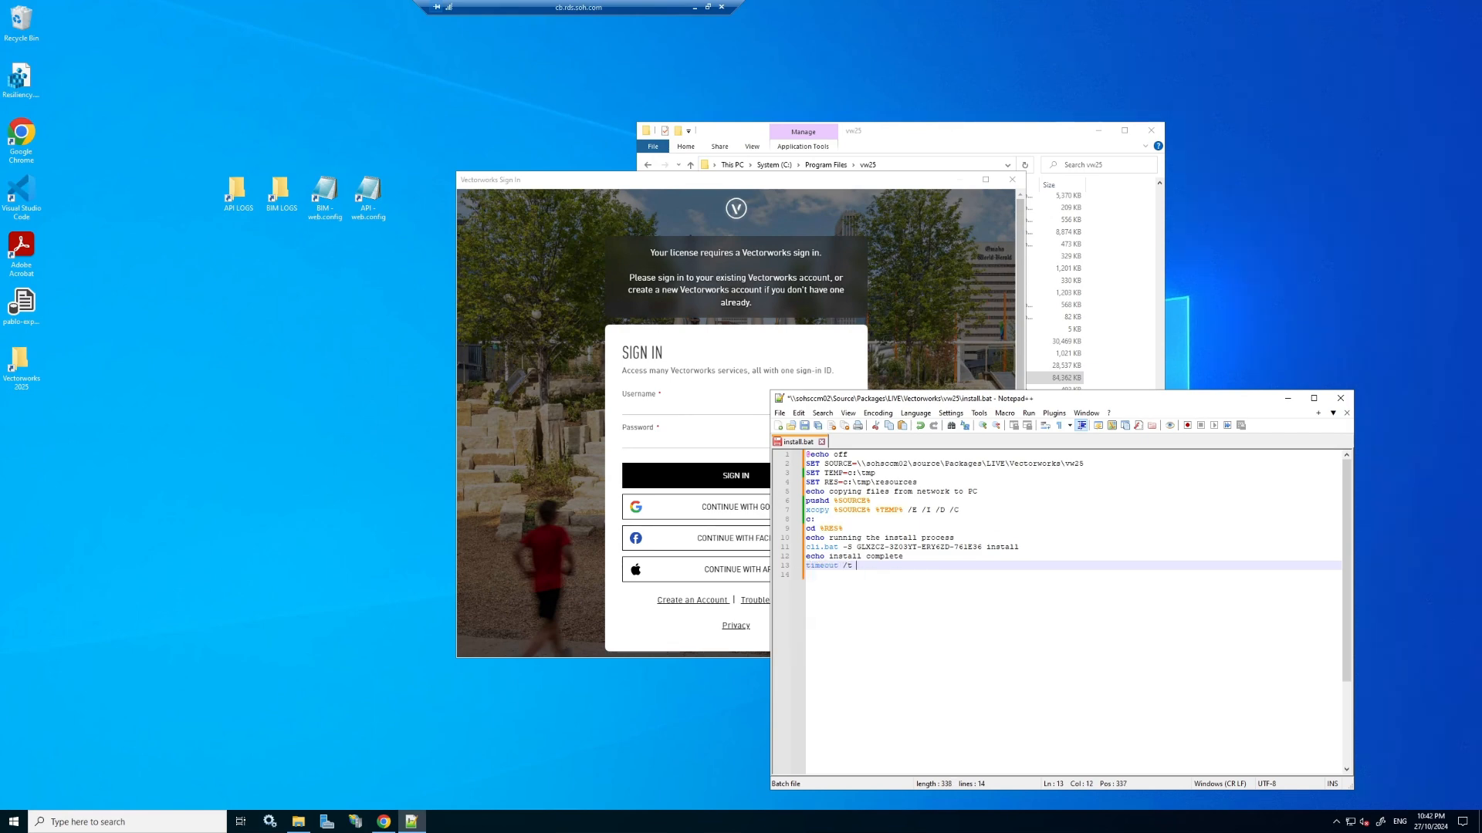
{"action": "type", "text": "5"}
{"action": "key", "text": "ctrl+s"}
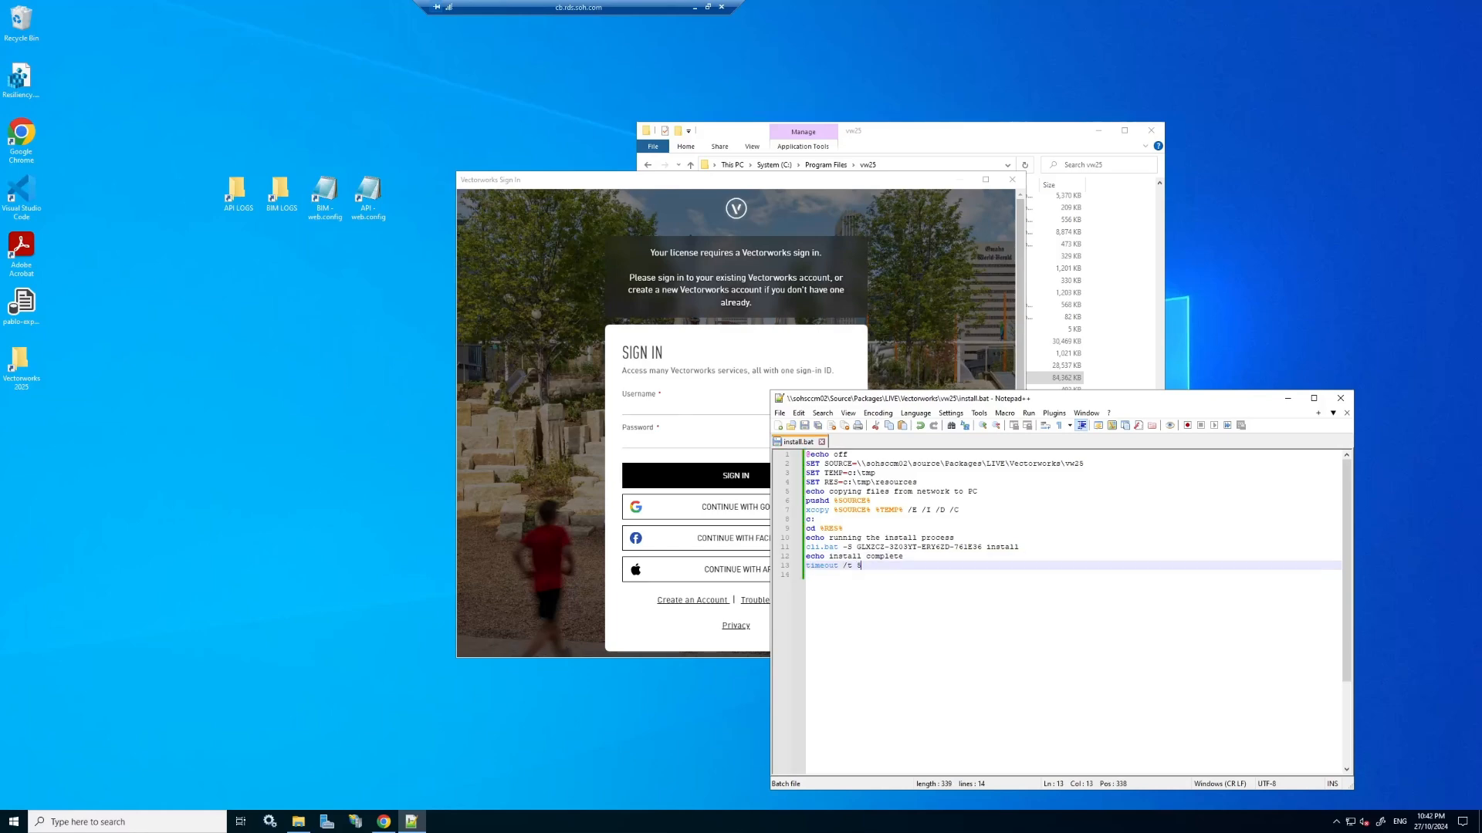
Review the copying, running and install complete echo messages in the saved script.
{"action": "left_click", "coordinate": [880, 556]}
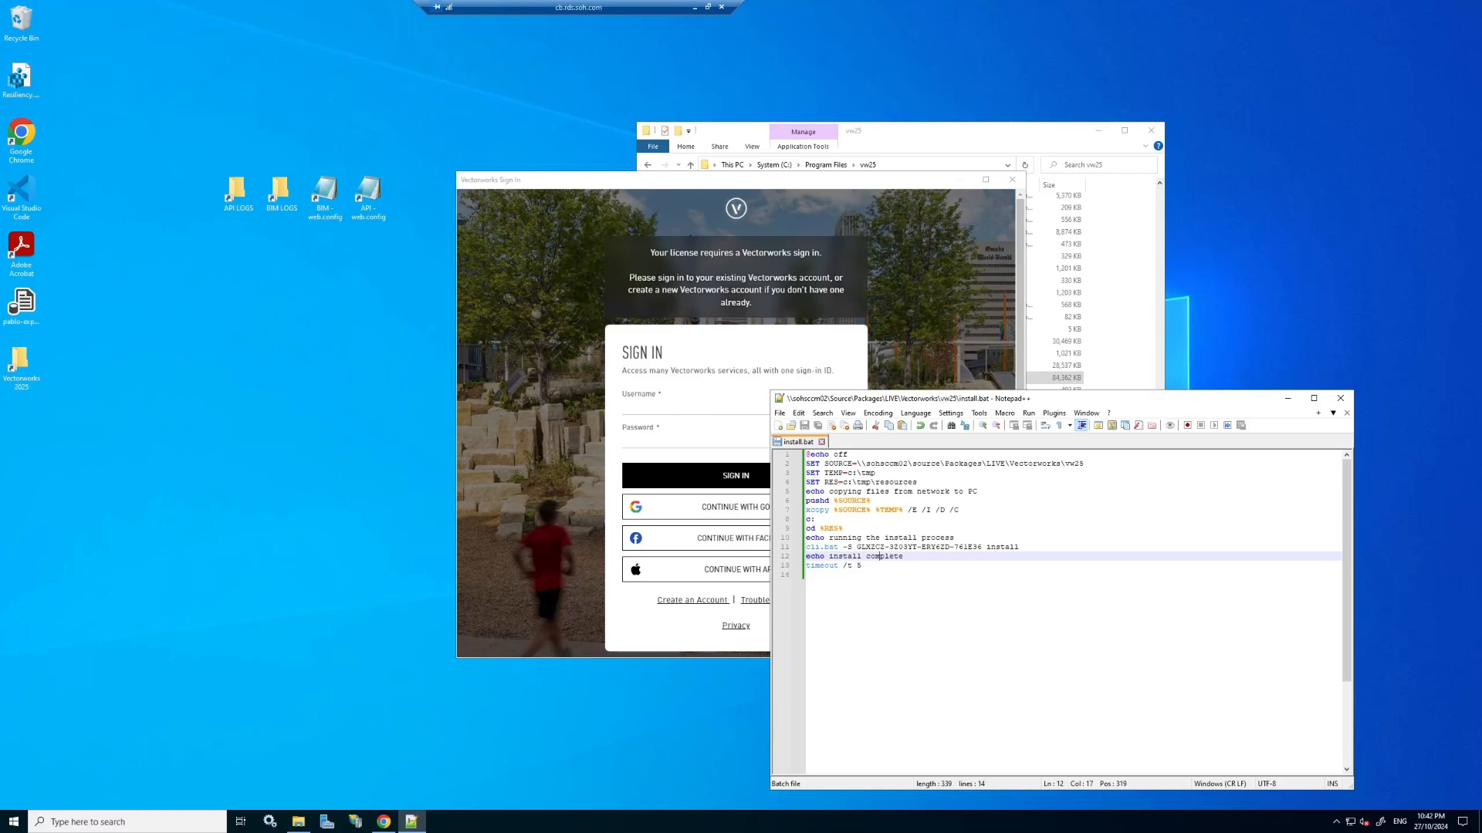
{"action": "left_click_drag", "start_coordinate": [830, 492], "coordinate": [977, 491]}
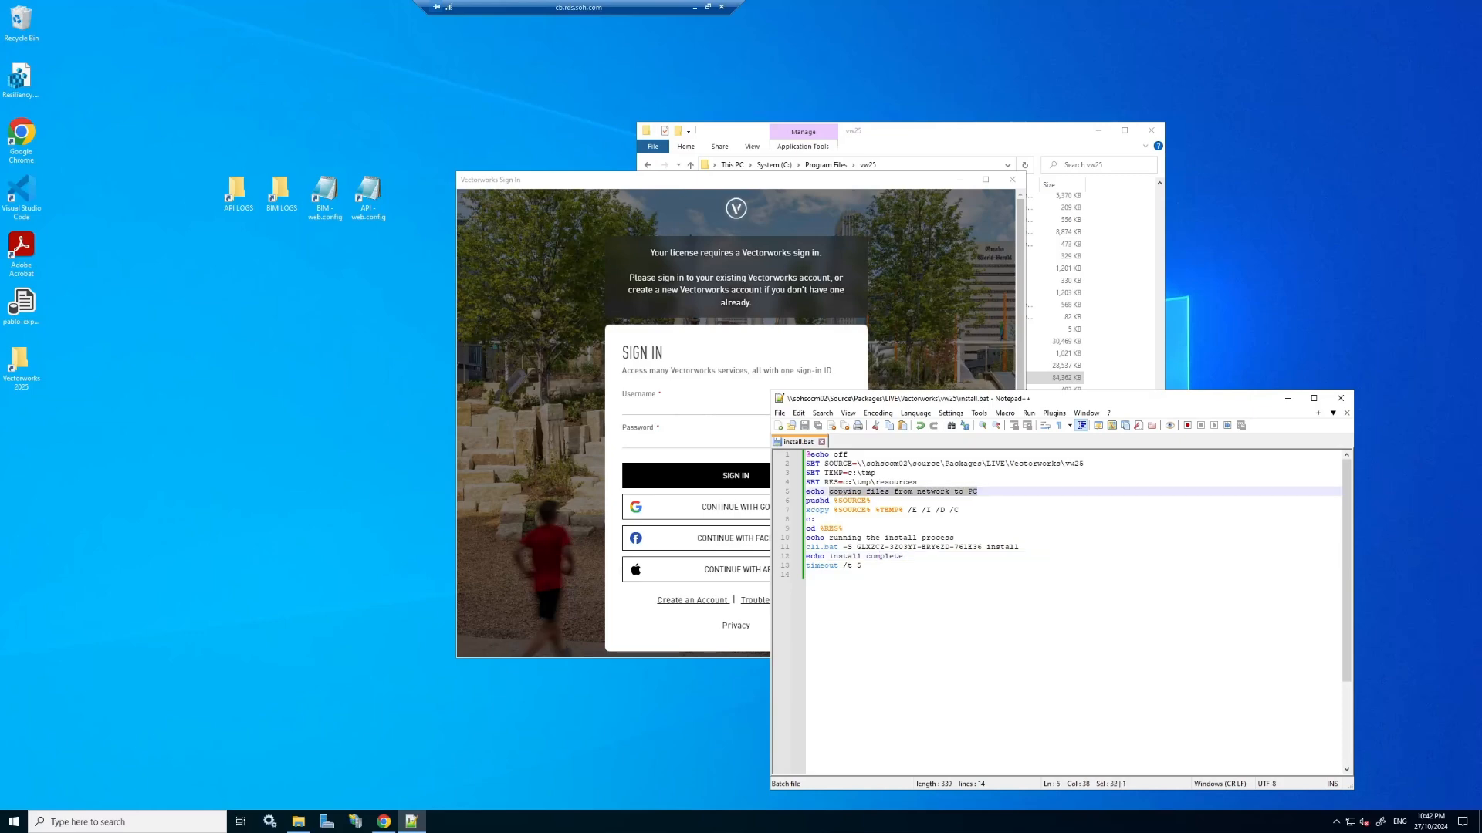
{"action": "left_click", "coordinate": [965, 510]}
{"action": "left_click_drag", "start_coordinate": [830, 538], "coordinate": [954, 537]}
{"action": "left_click_drag", "start_coordinate": [829, 557], "coordinate": [903, 557]}
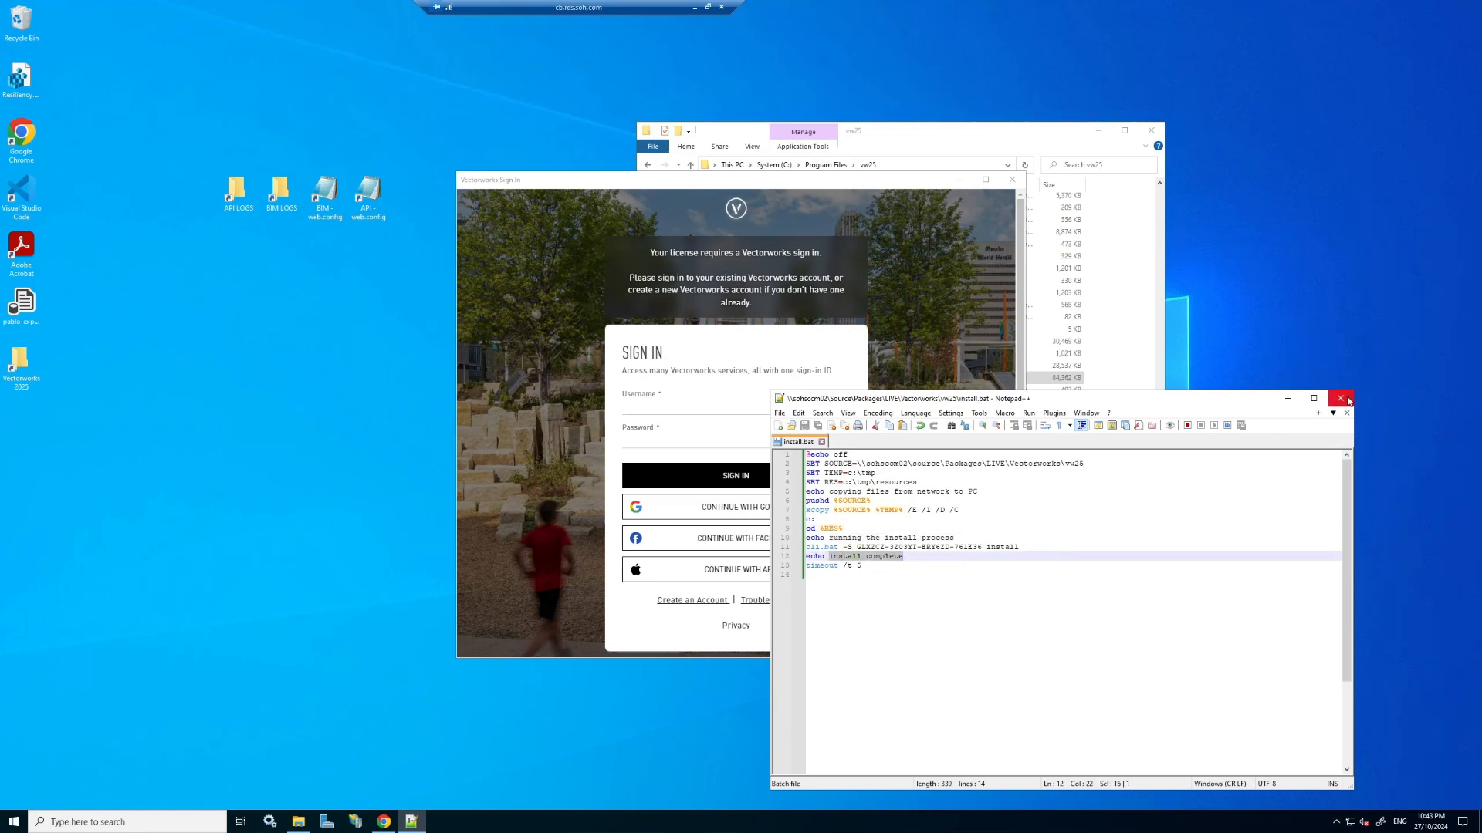
Return to the vw25 network share, run install.bat as administrator, approve the elevation, and close the console window.
{"action": "left_click", "coordinate": [298, 824]}
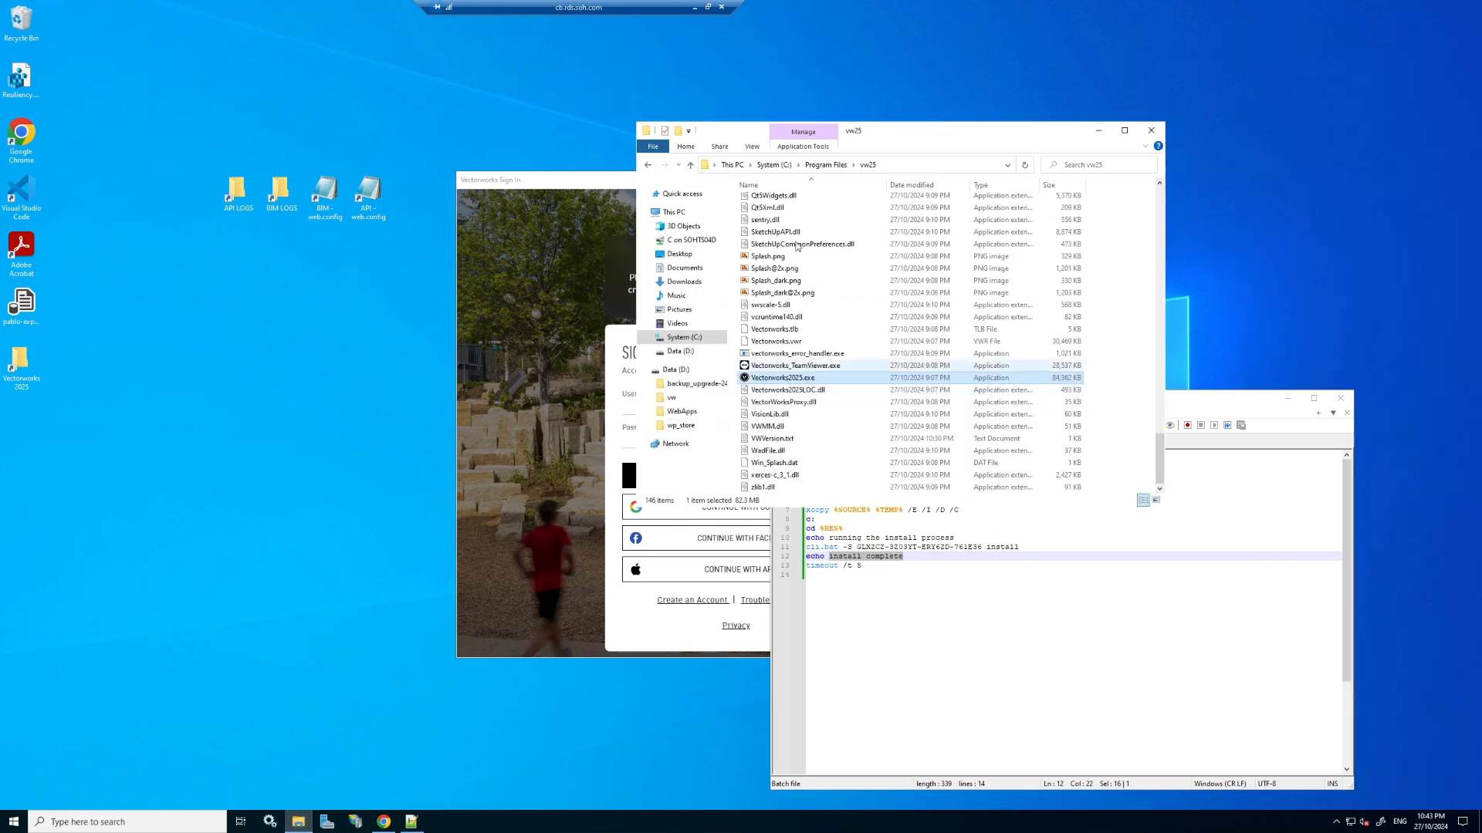
{"action": "left_click", "coordinate": [919, 167]}
{"action": "left_click", "coordinate": [649, 166]}
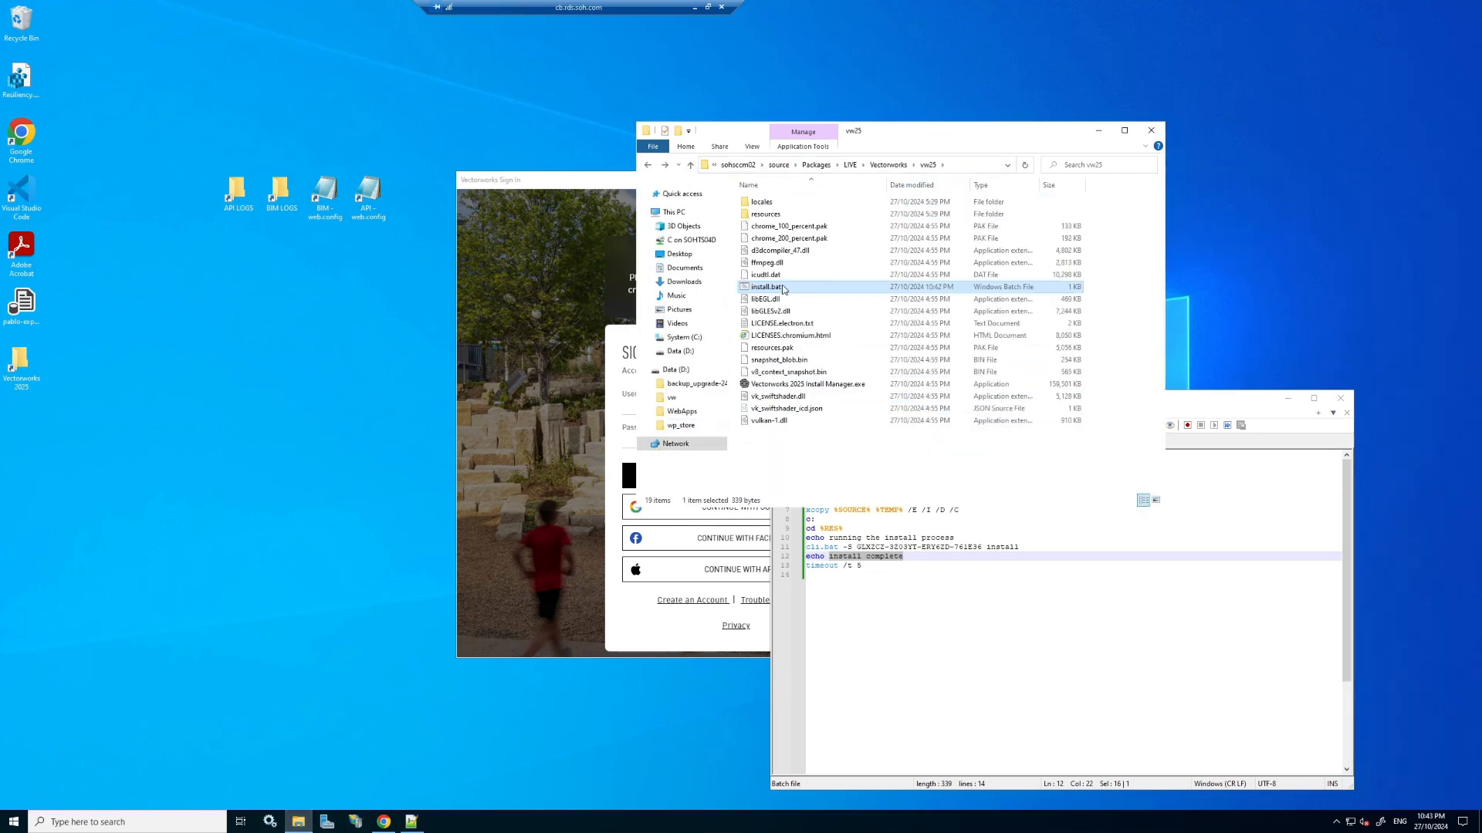
{"action": "right_click", "coordinate": [786, 290]}
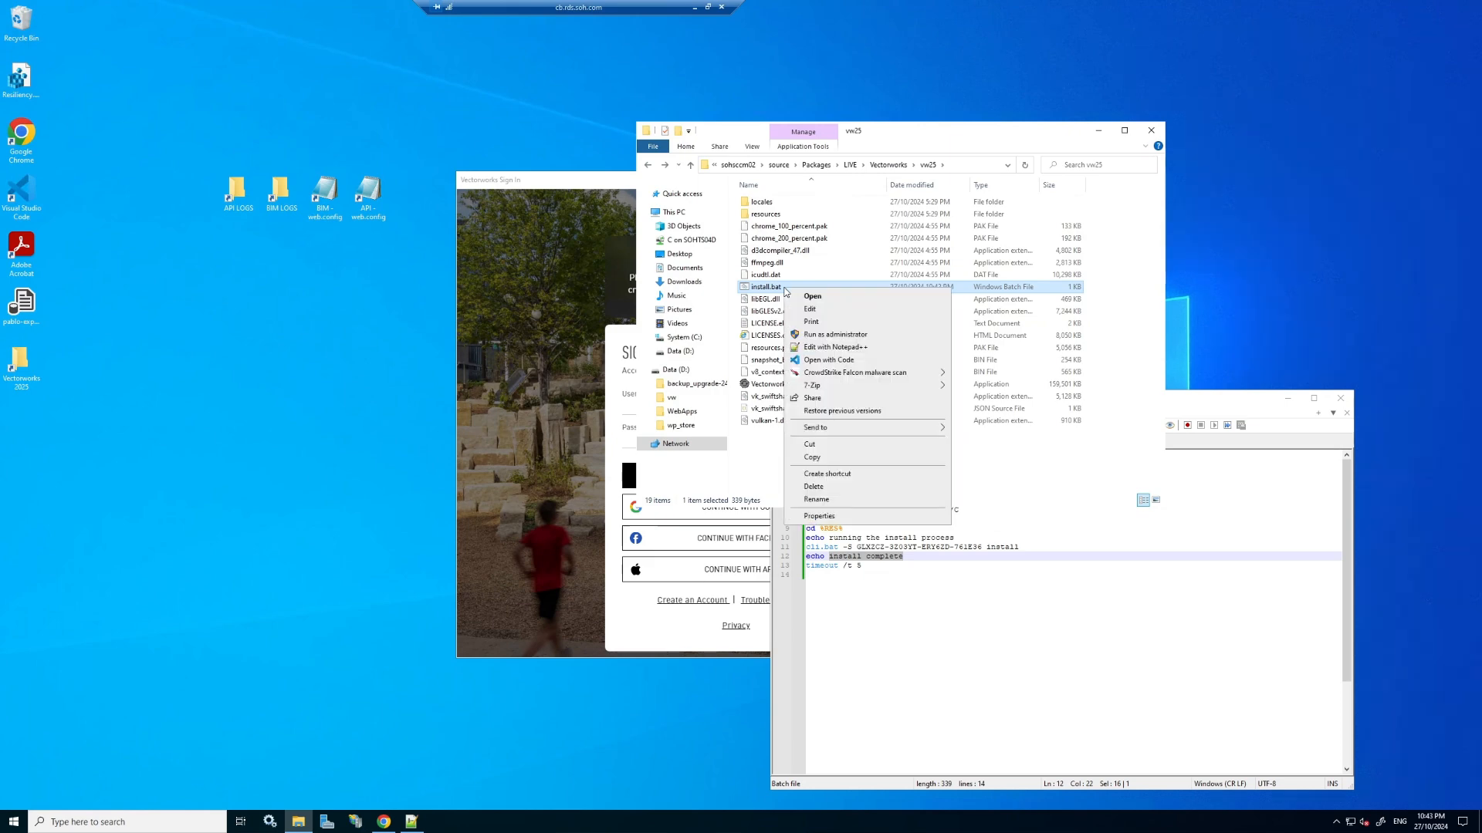
{"action": "left_click", "coordinate": [843, 337]}
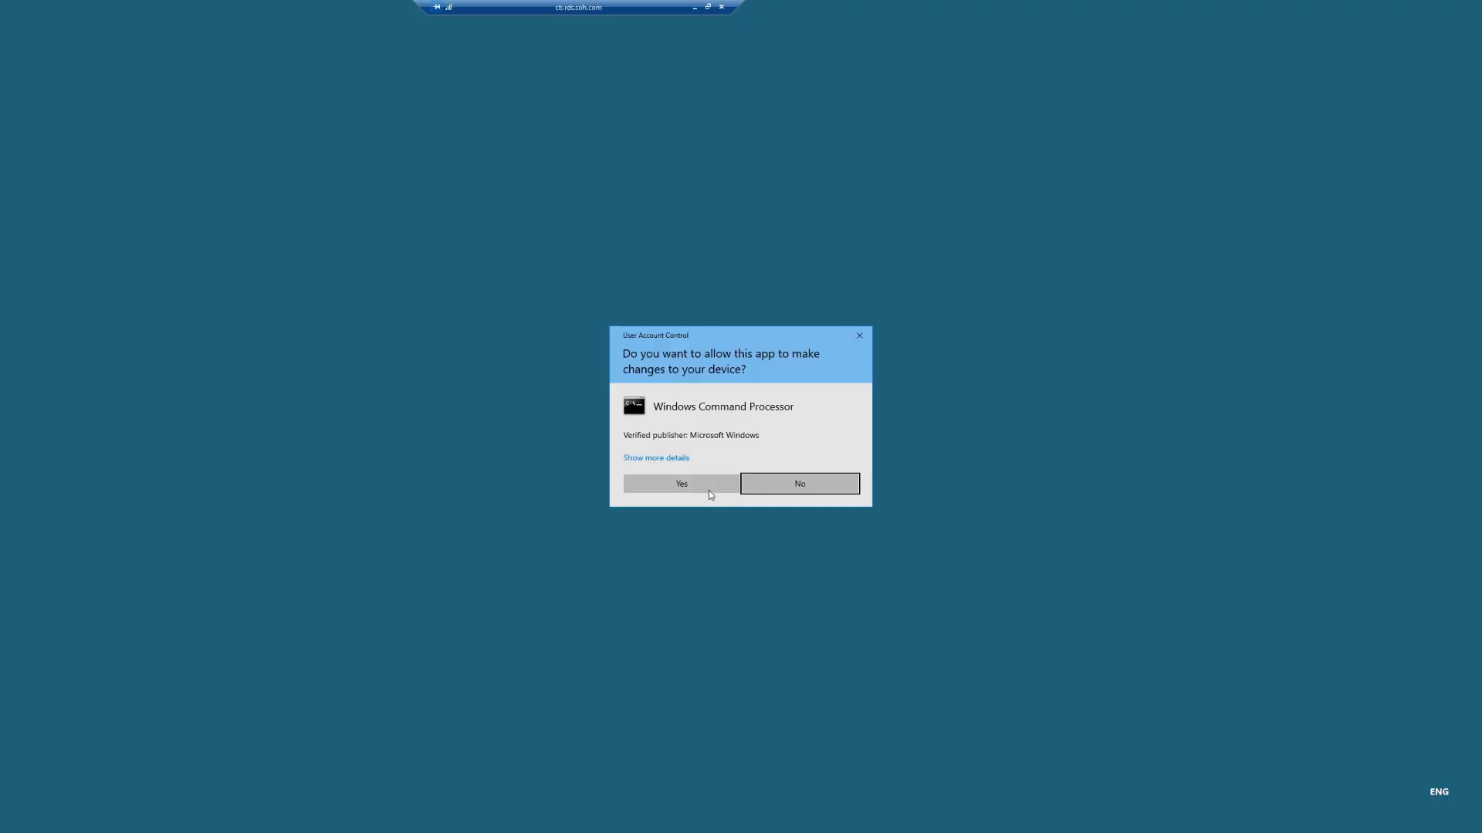
{"action": "left_click", "coordinate": [711, 489]}
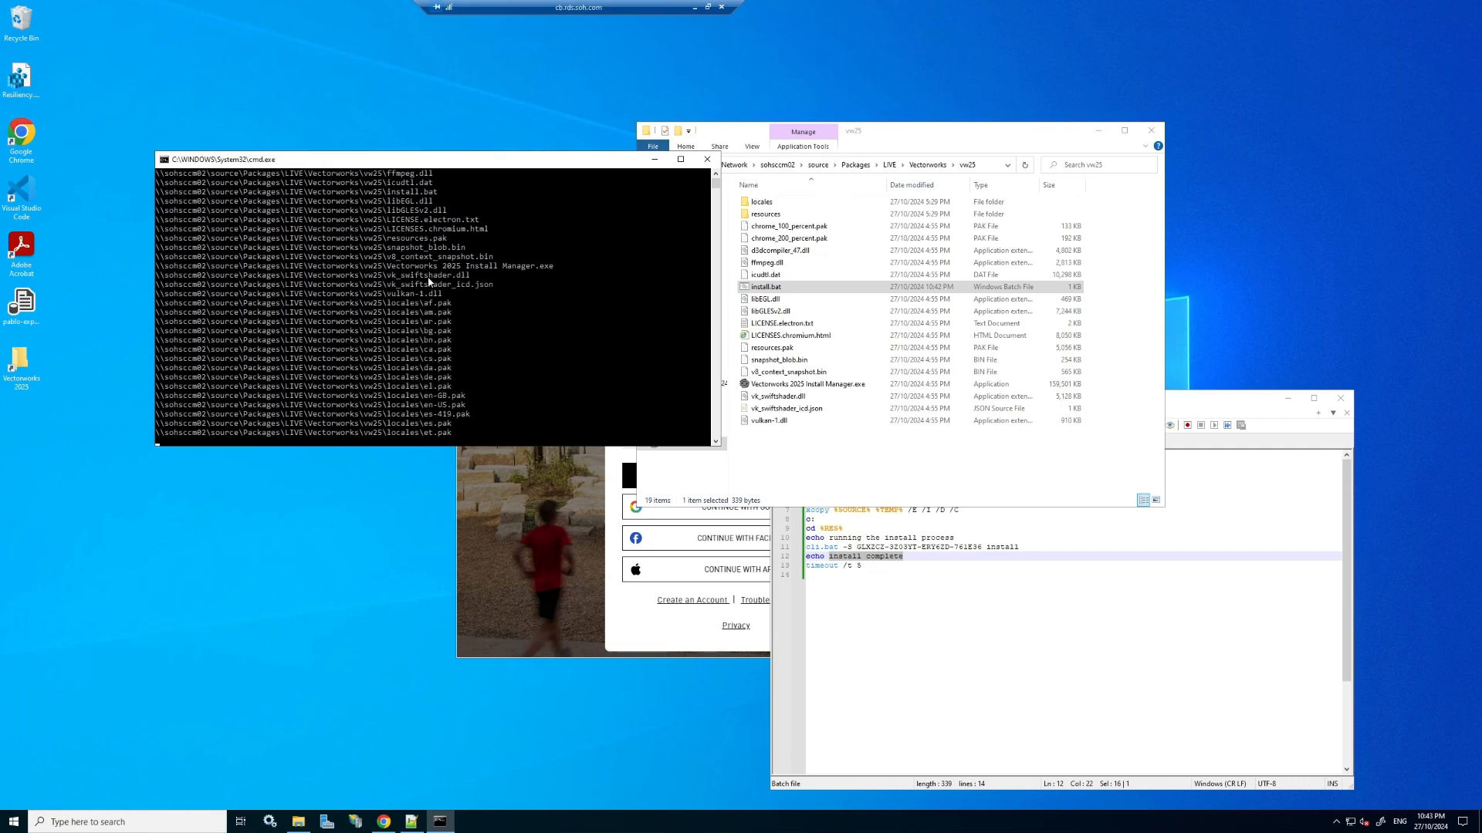
{"action": "left_click", "coordinate": [708, 160]}
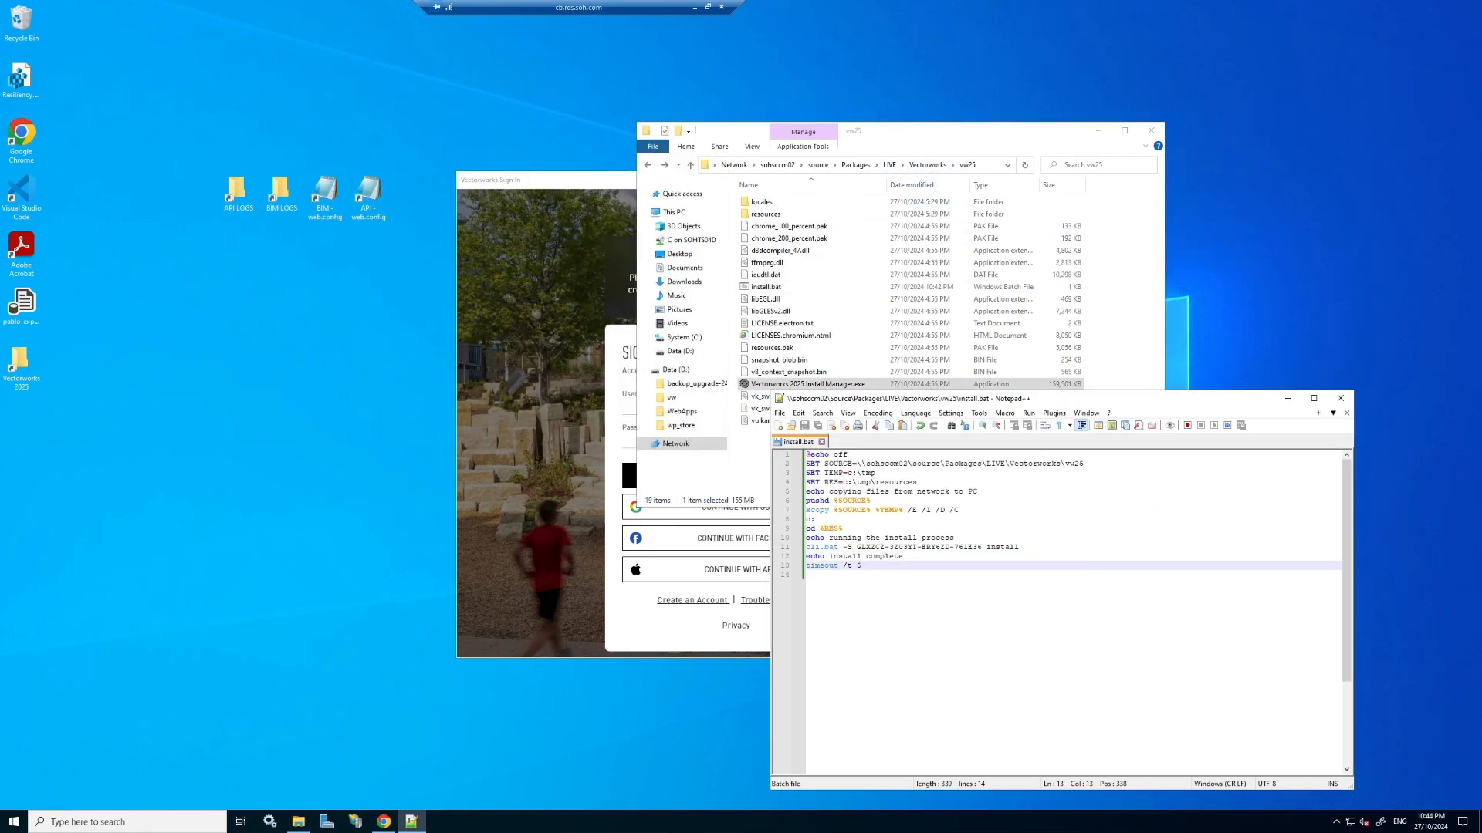
Delete the SET SOURCE, SET TEMP and SET RES lines from install.bat.
{"action": "left_click_drag", "start_coordinate": [961, 511], "coordinate": [804, 511]}
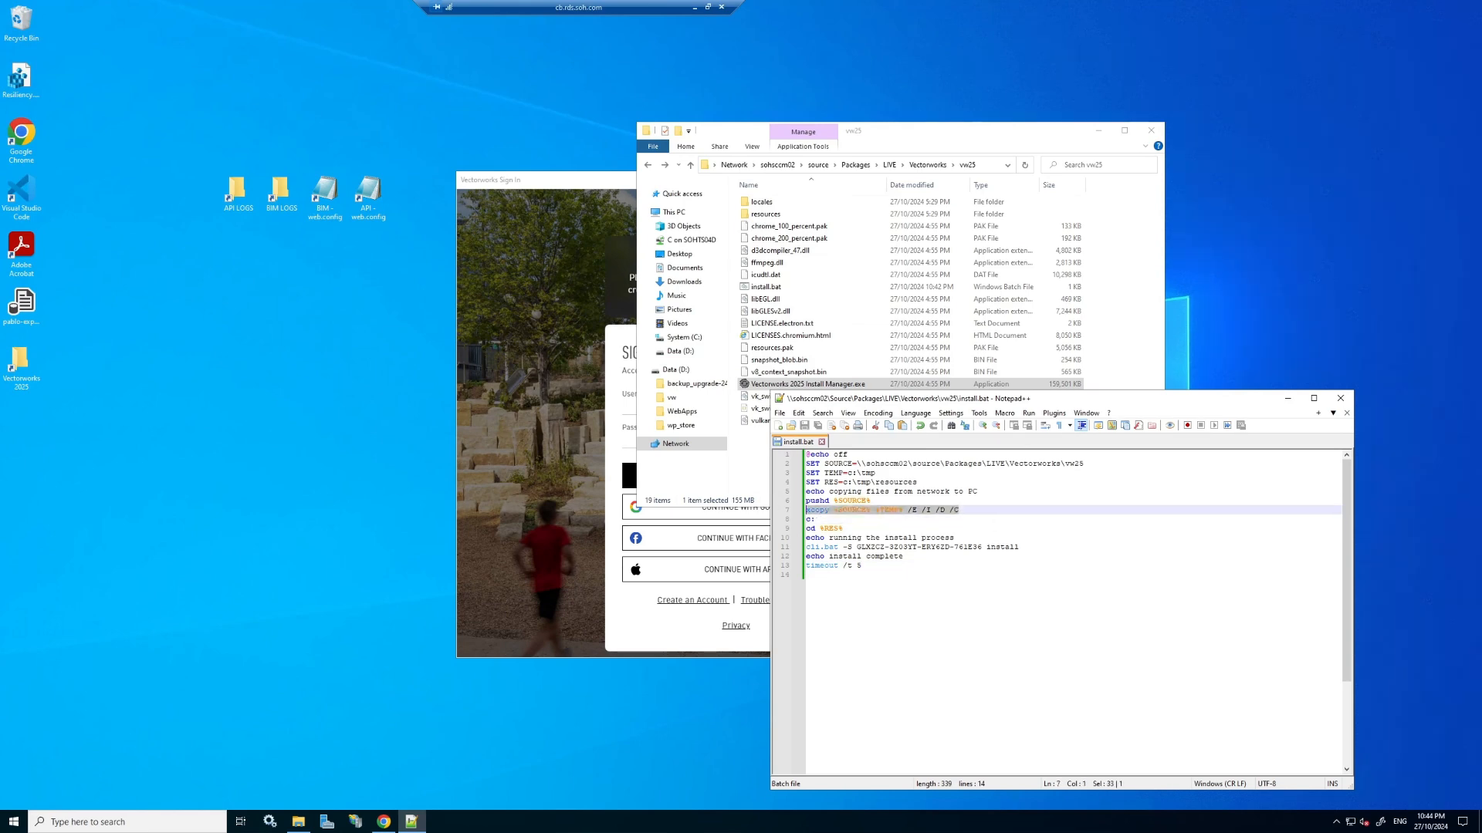
{"action": "left_click_drag", "start_coordinate": [904, 557], "coordinate": [806, 558]}
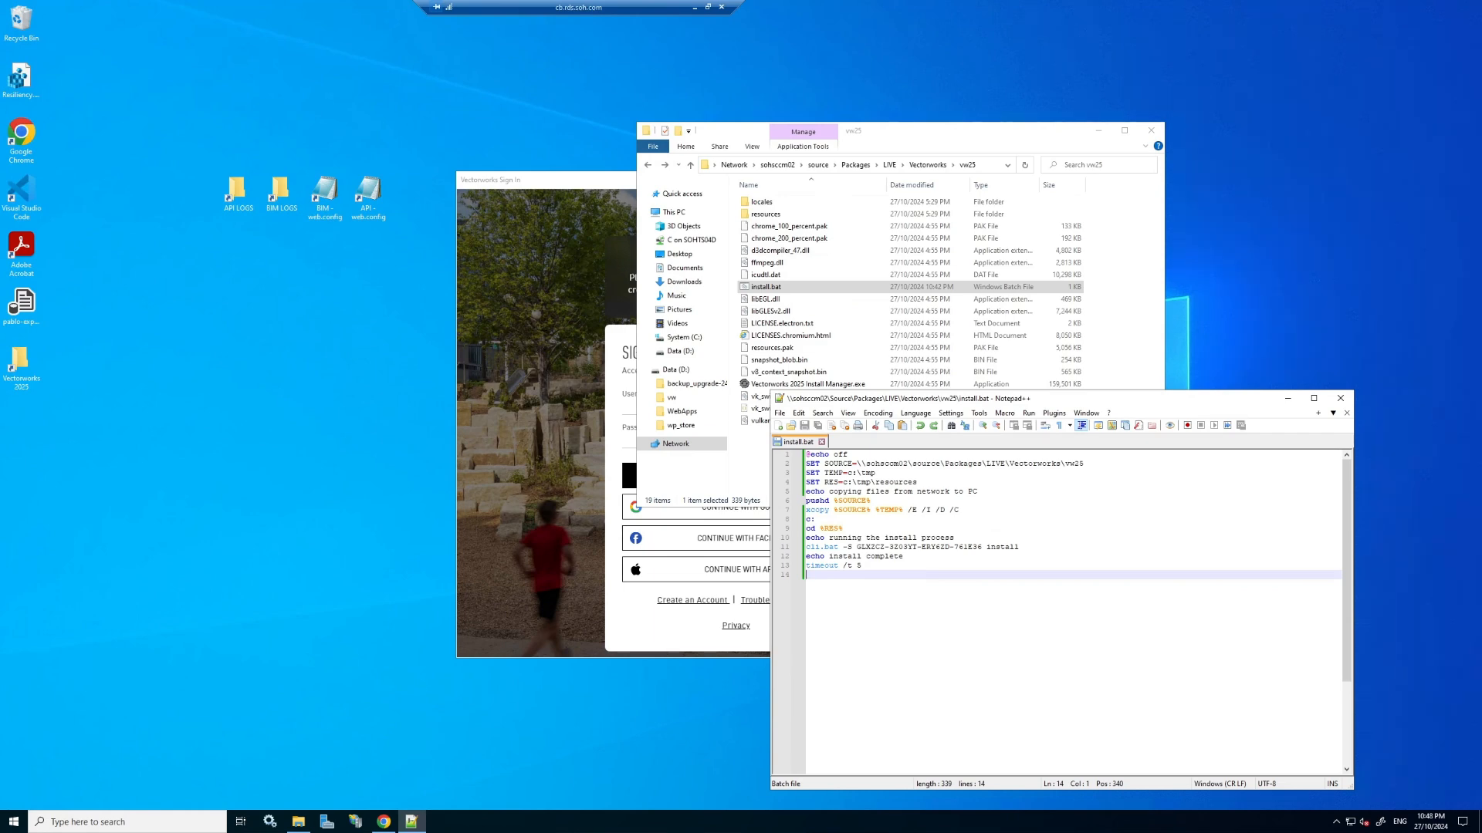
{"action": "left_click_drag", "start_coordinate": [918, 482], "coordinate": [806, 463]}
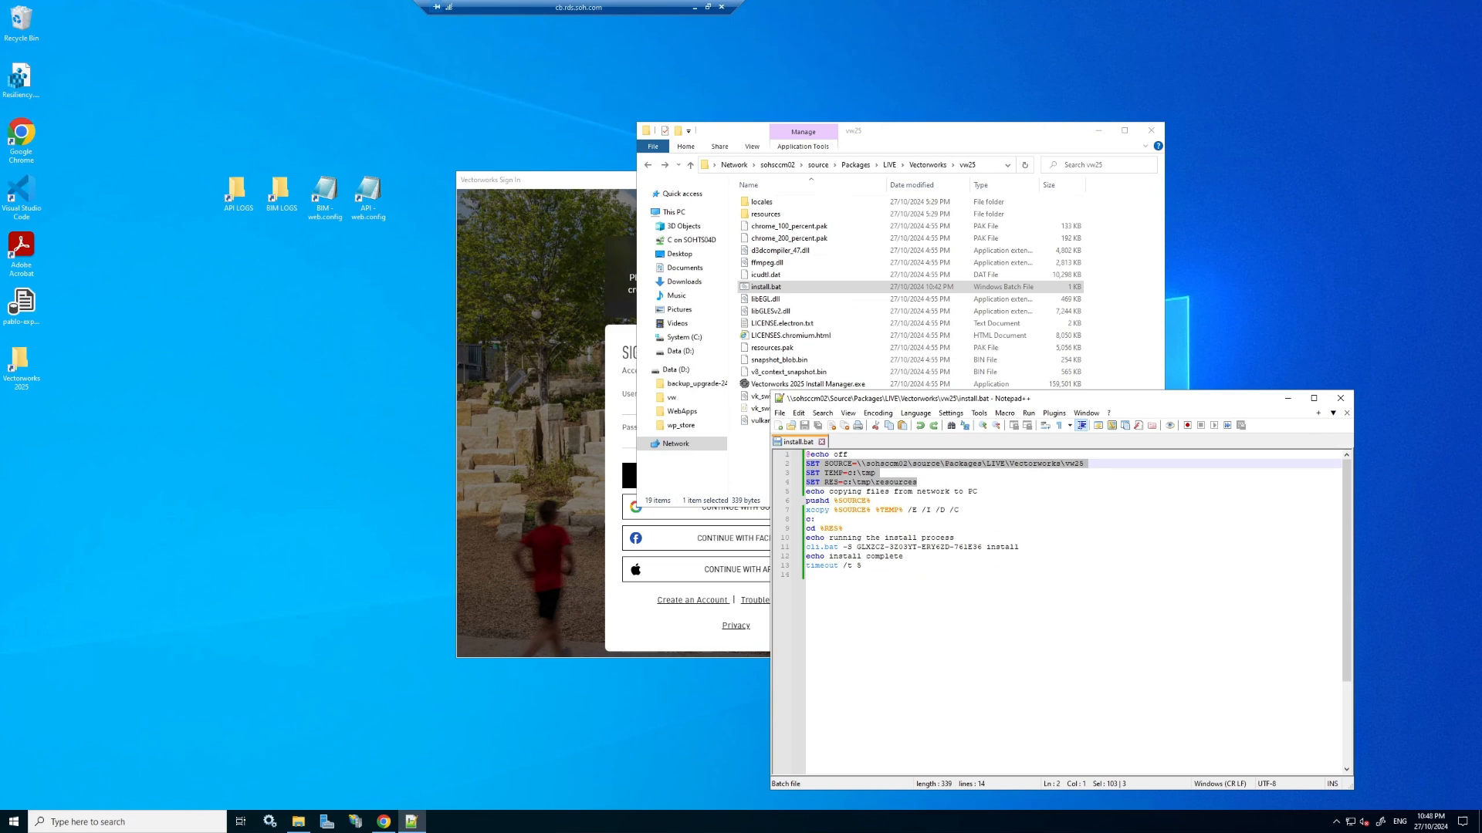
{"action": "key", "text": "BackSpace"}
{"action": "key", "text": "BackSpace"}
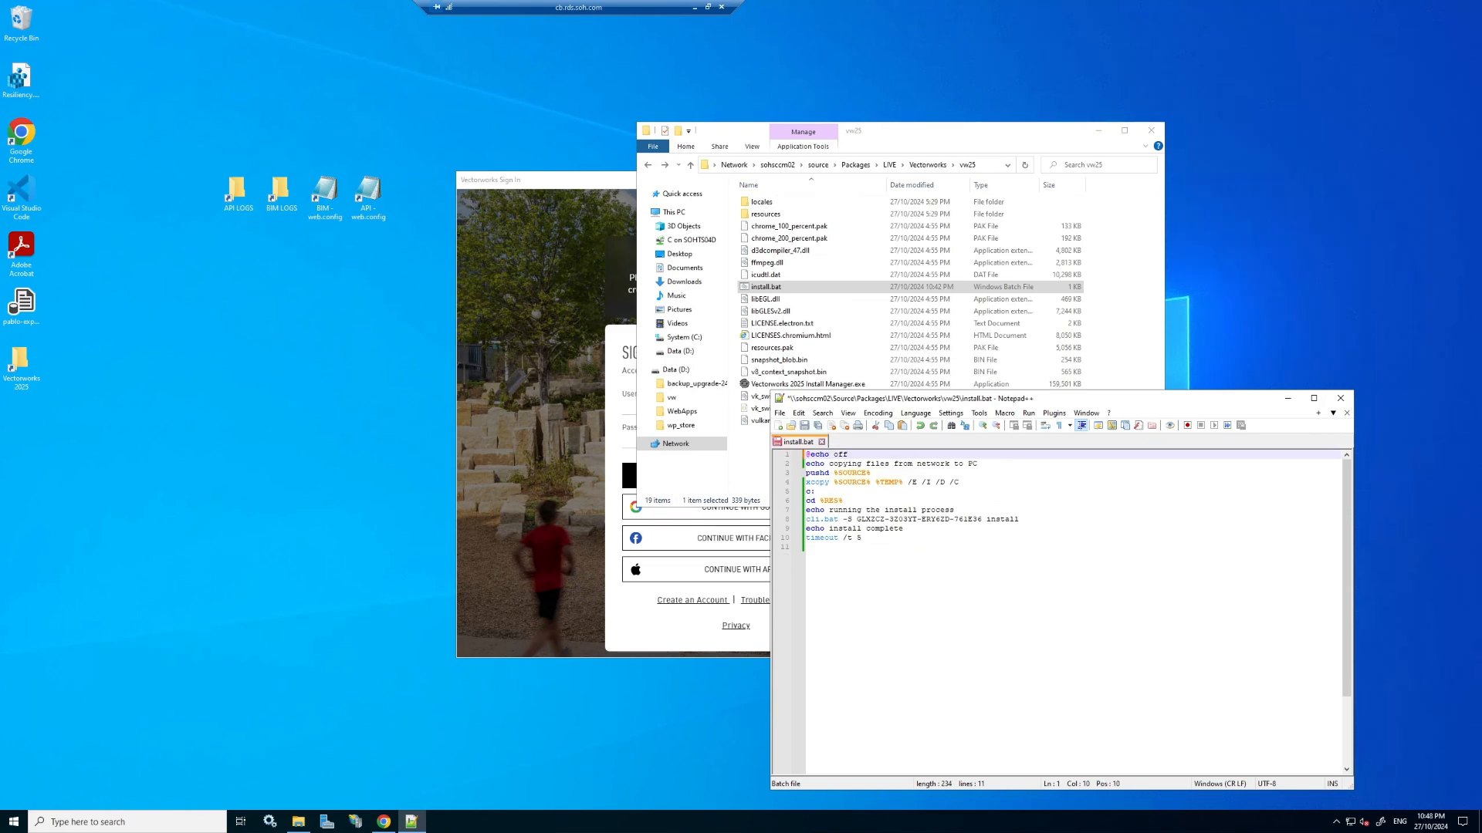
{"action": "left_click_drag", "start_coordinate": [959, 482], "coordinate": [789, 479]}
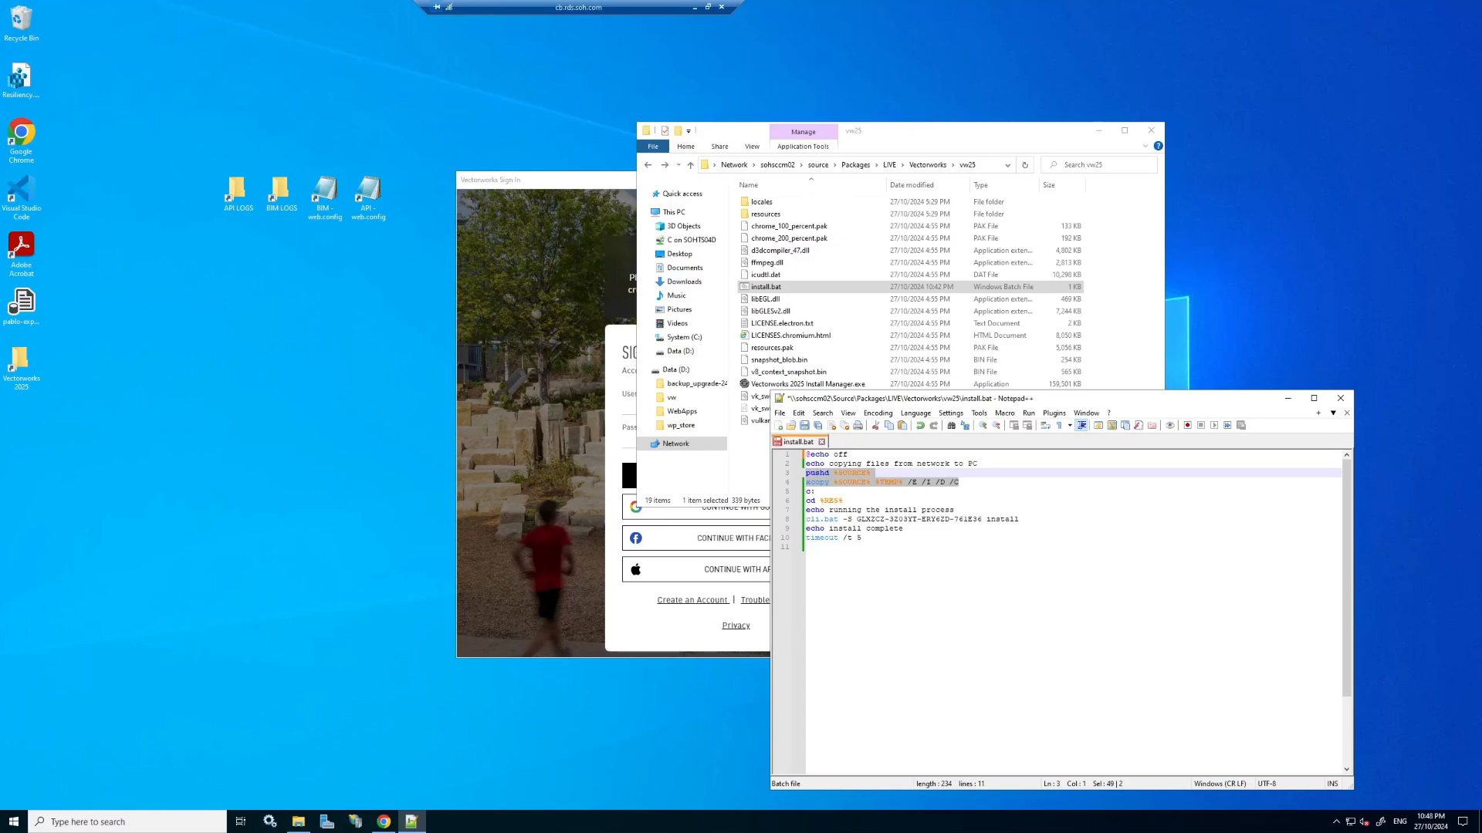
{"action": "key", "text": "Delete"}
{"action": "left_click_drag", "start_coordinate": [849, 455], "coordinate": [806, 454]}
{"action": "key", "text": "Delete"}
{"action": "left_click_drag", "start_coordinate": [978, 464], "coordinate": [805, 455]}
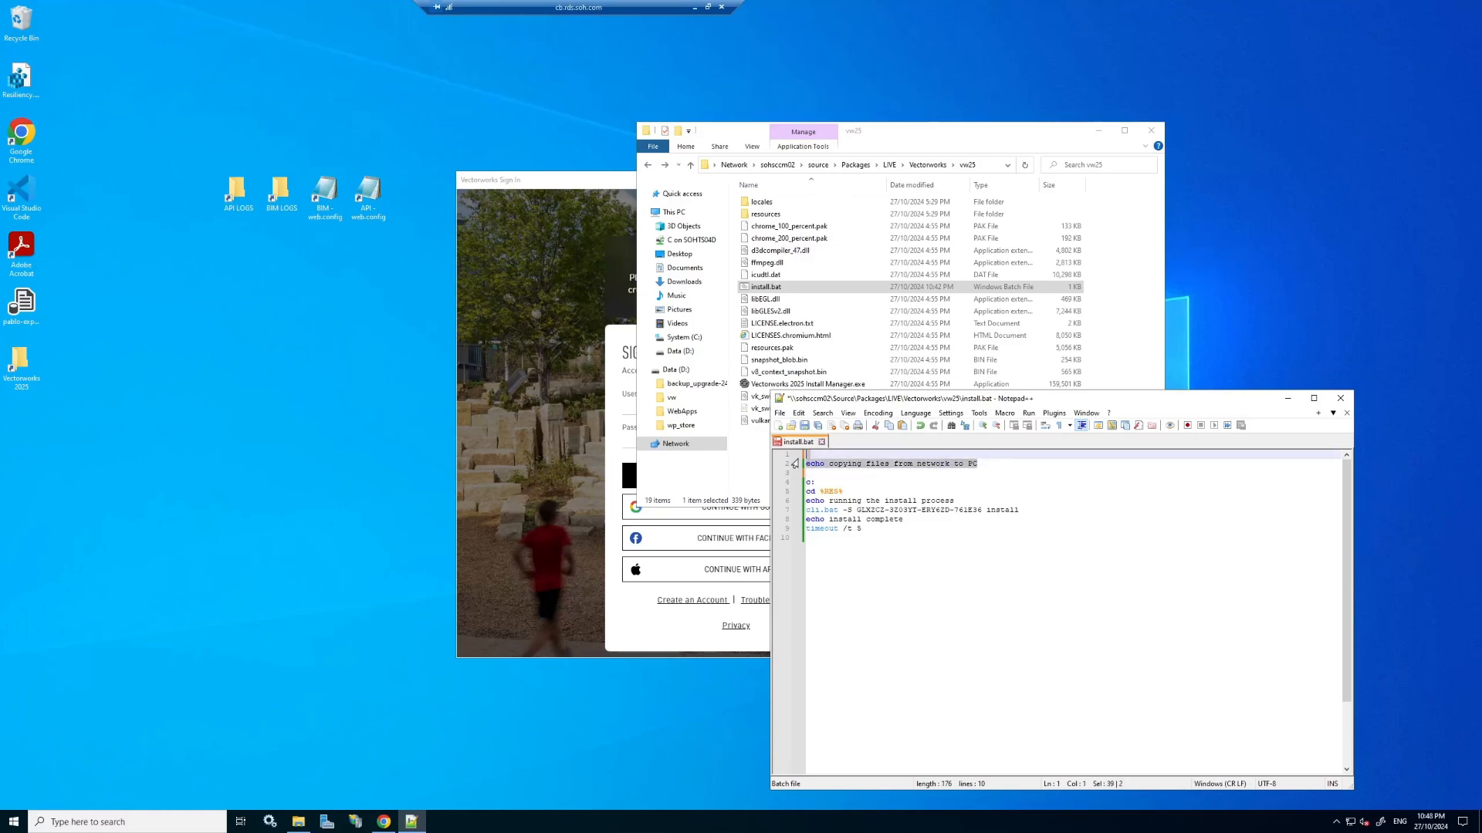
{"action": "key", "text": "Delete"}
{"action": "key", "text": "Down"}
{"action": "key", "text": "Down"}
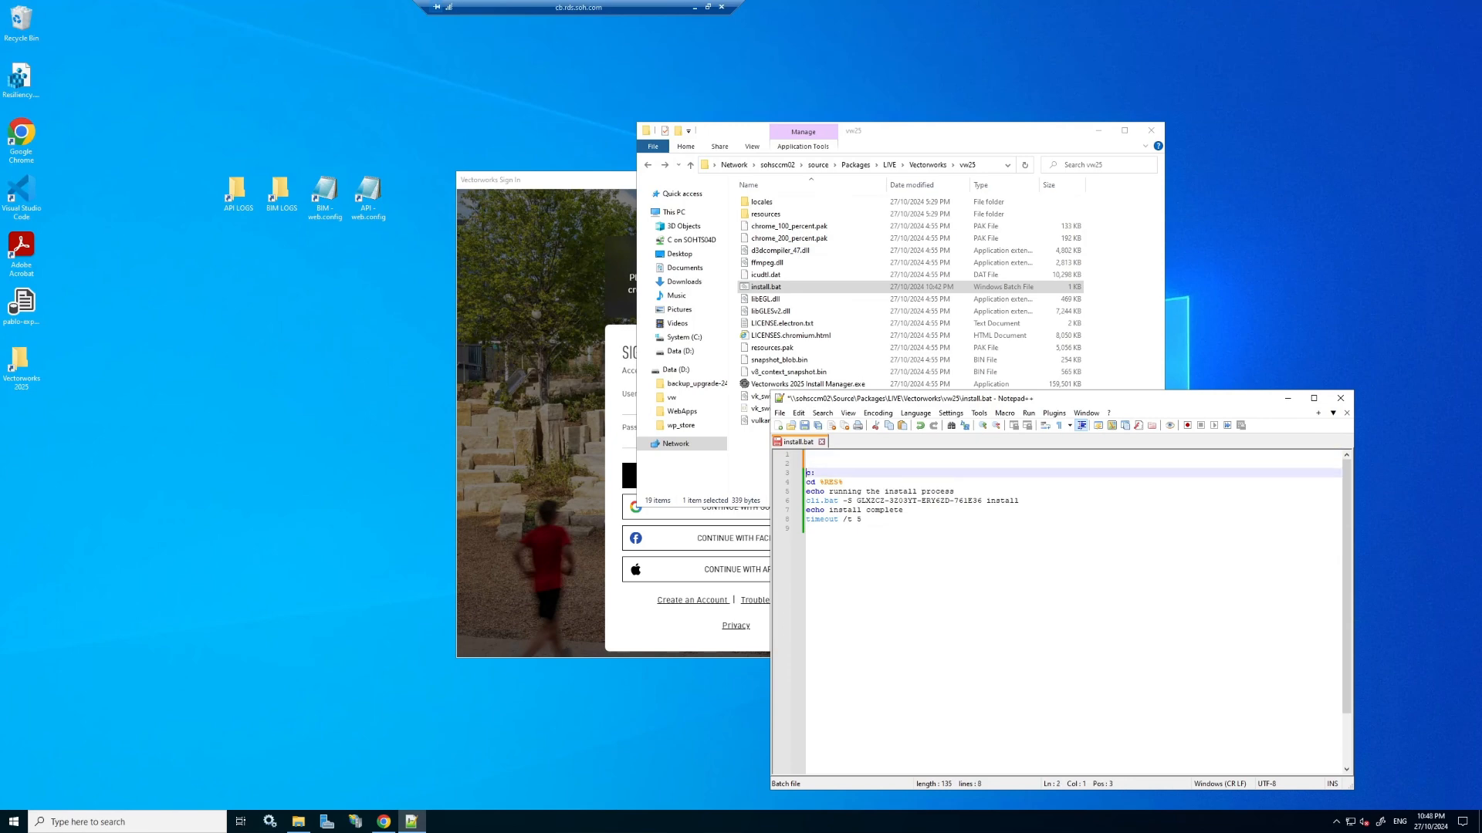
{"action": "key", "text": "BackSpace"}
{"action": "key", "text": "BackSpace"}
Delete the timeout and "echo install complete" lines from the end of the script.
{"action": "key", "text": "ctrl+End"}
{"action": "key", "text": "BackSpace"}
{"action": "key", "text": "BackSpace"}
{"action": "key", "text": "BackSpace"}
{"action": "key", "text": "BackSpace"}
{"action": "key", "text": "BackSpace"}
{"action": "key", "text": "BackSpace"}
{"action": "key", "text": "BackSpace"}
{"action": "key", "text": "BackSpace"}
{"action": "key", "text": "BackSpace"}
{"action": "key", "text": "BackSpace"}
{"action": "key", "text": "BackSpace"}
{"action": "key", "text": "BackSpace"}
{"action": "key", "text": "BackSpace"}
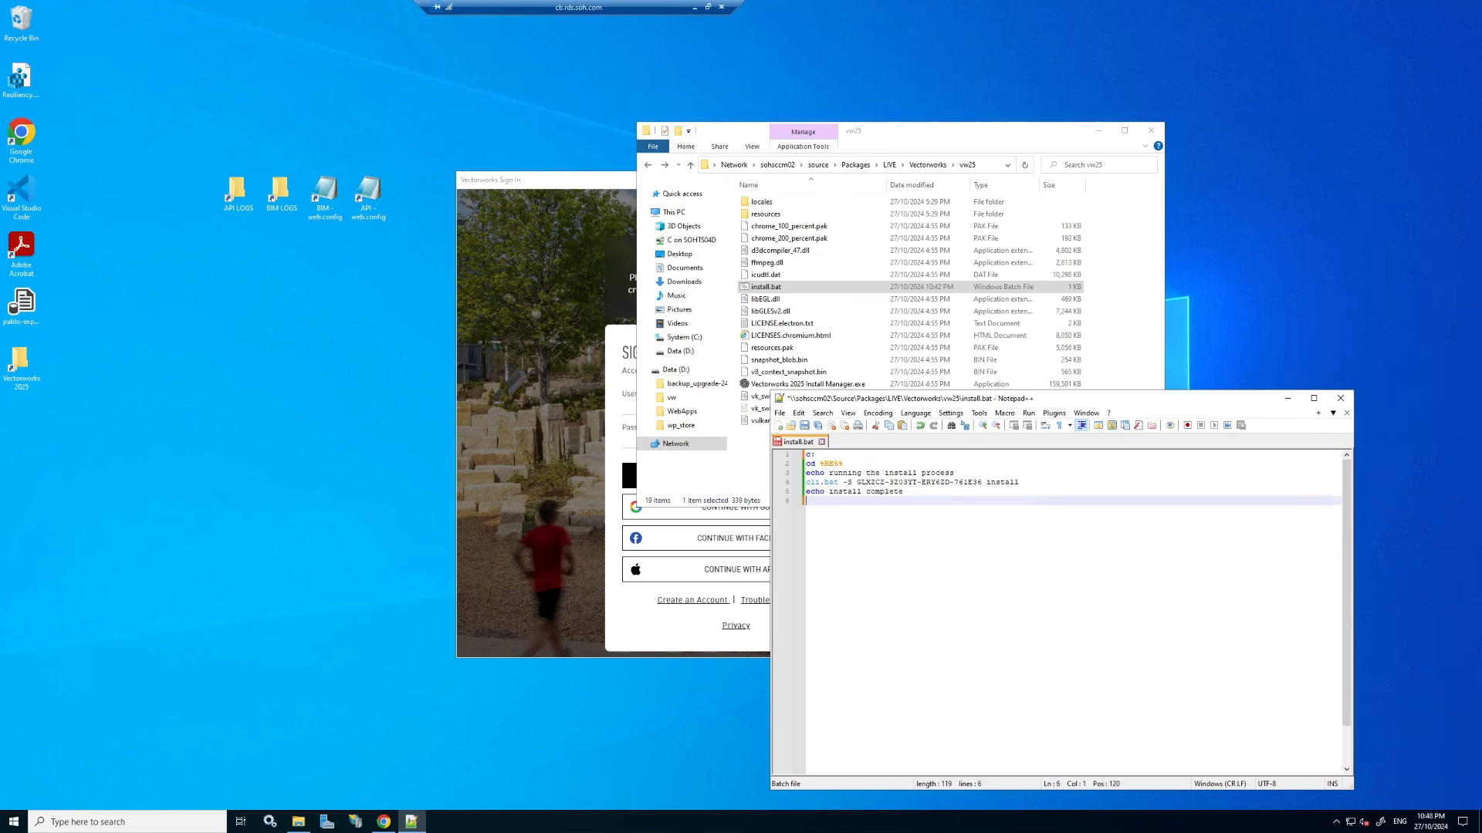
{"action": "key", "text": "BackSpace"}
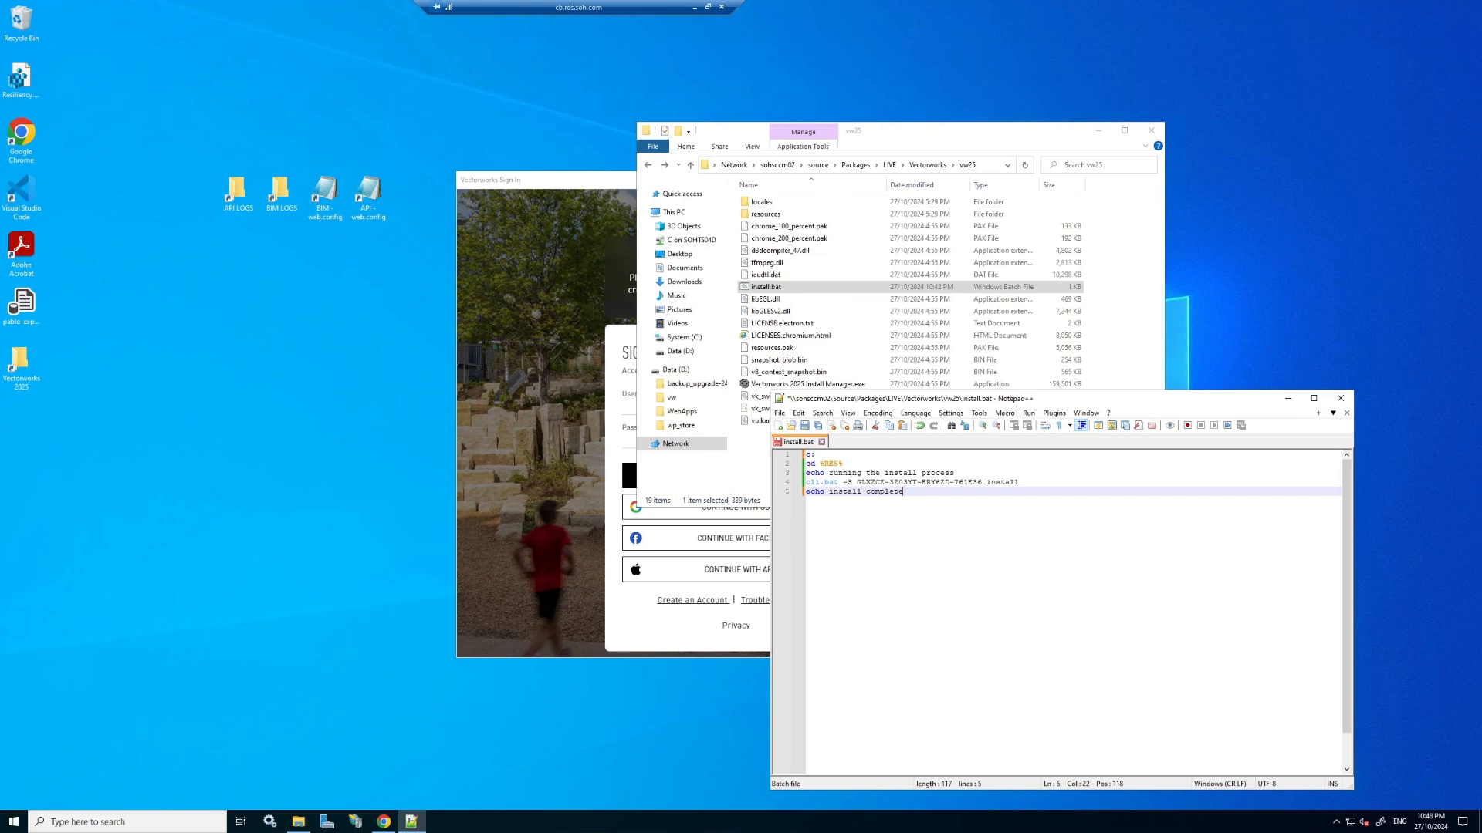
{"action": "key", "text": "shift+Home"}
{"action": "key", "text": "BackSpace"}
{"action": "key", "text": "BackSpace"}
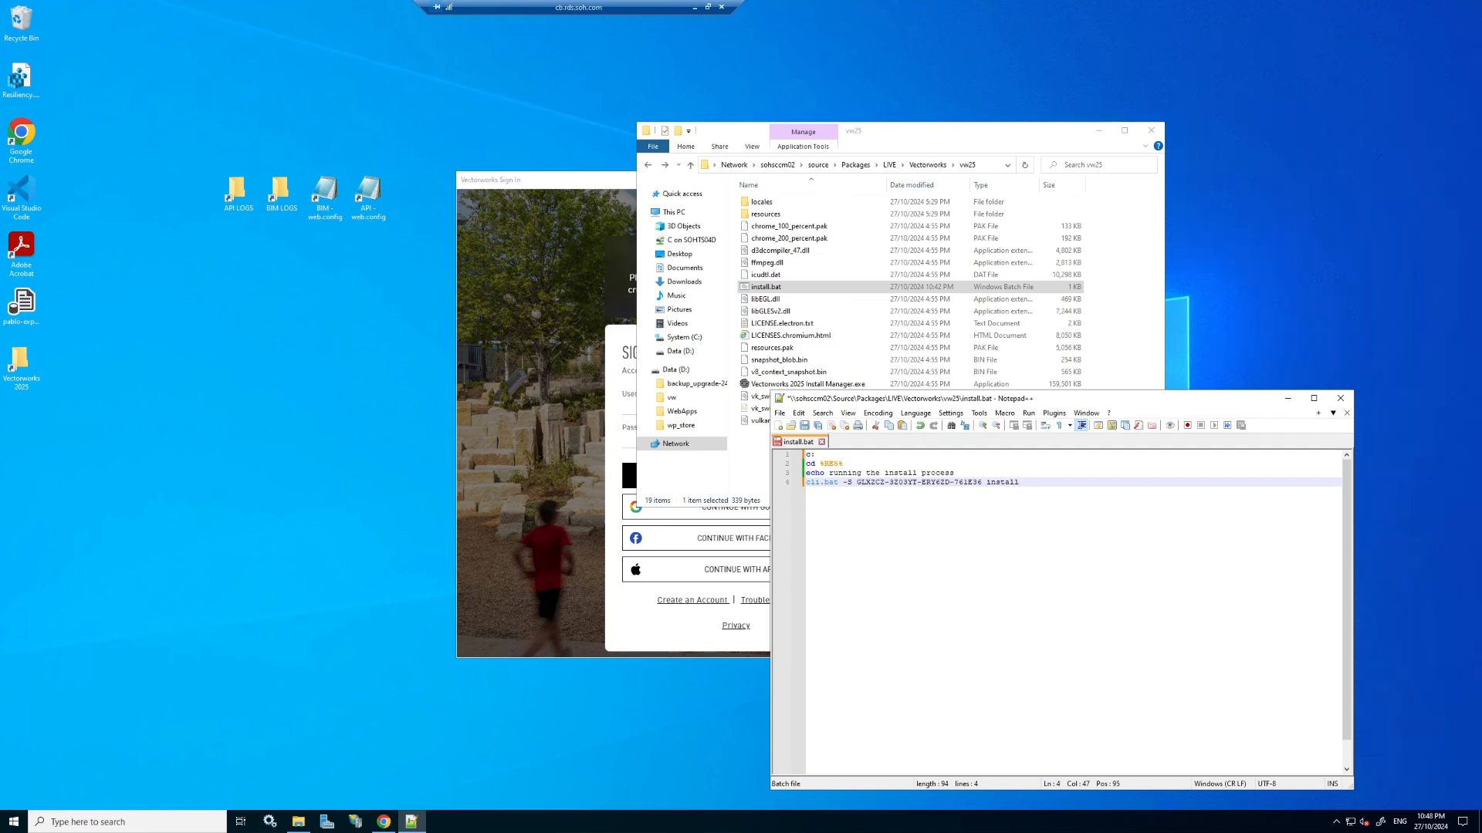
Delete the c:, cd %RES% and "echo running the install process" lines so only the cli.bat install command remains.
{"action": "left_click_drag", "start_coordinate": [1019, 482], "coordinate": [795, 490]}
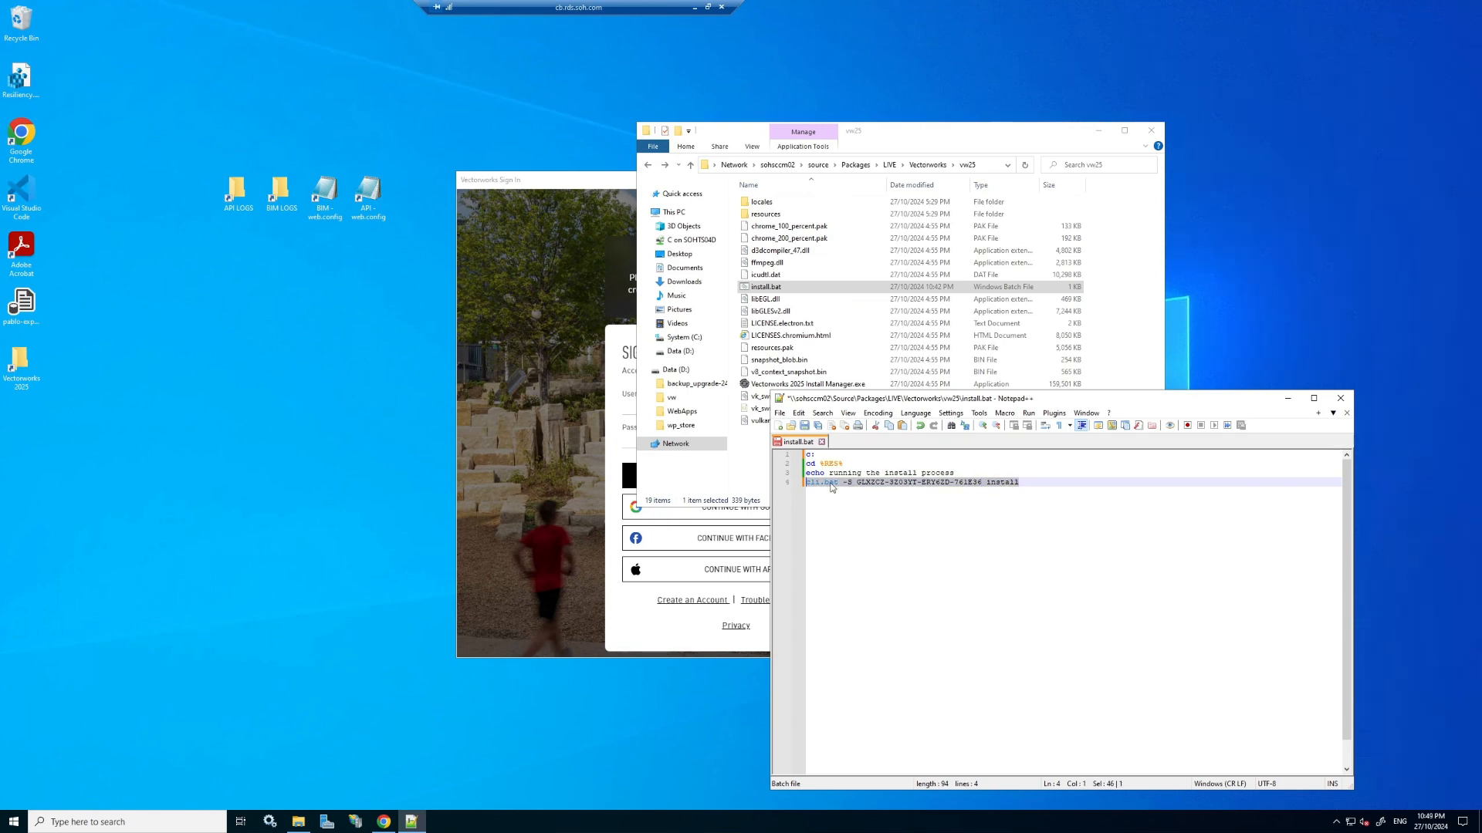
{"action": "left_click_drag", "start_coordinate": [955, 473], "coordinate": [772, 455]}
{"action": "key", "text": "BackSpace"}
{"action": "left_click", "coordinate": [806, 464]}
{"action": "key", "text": "BackSpace"}
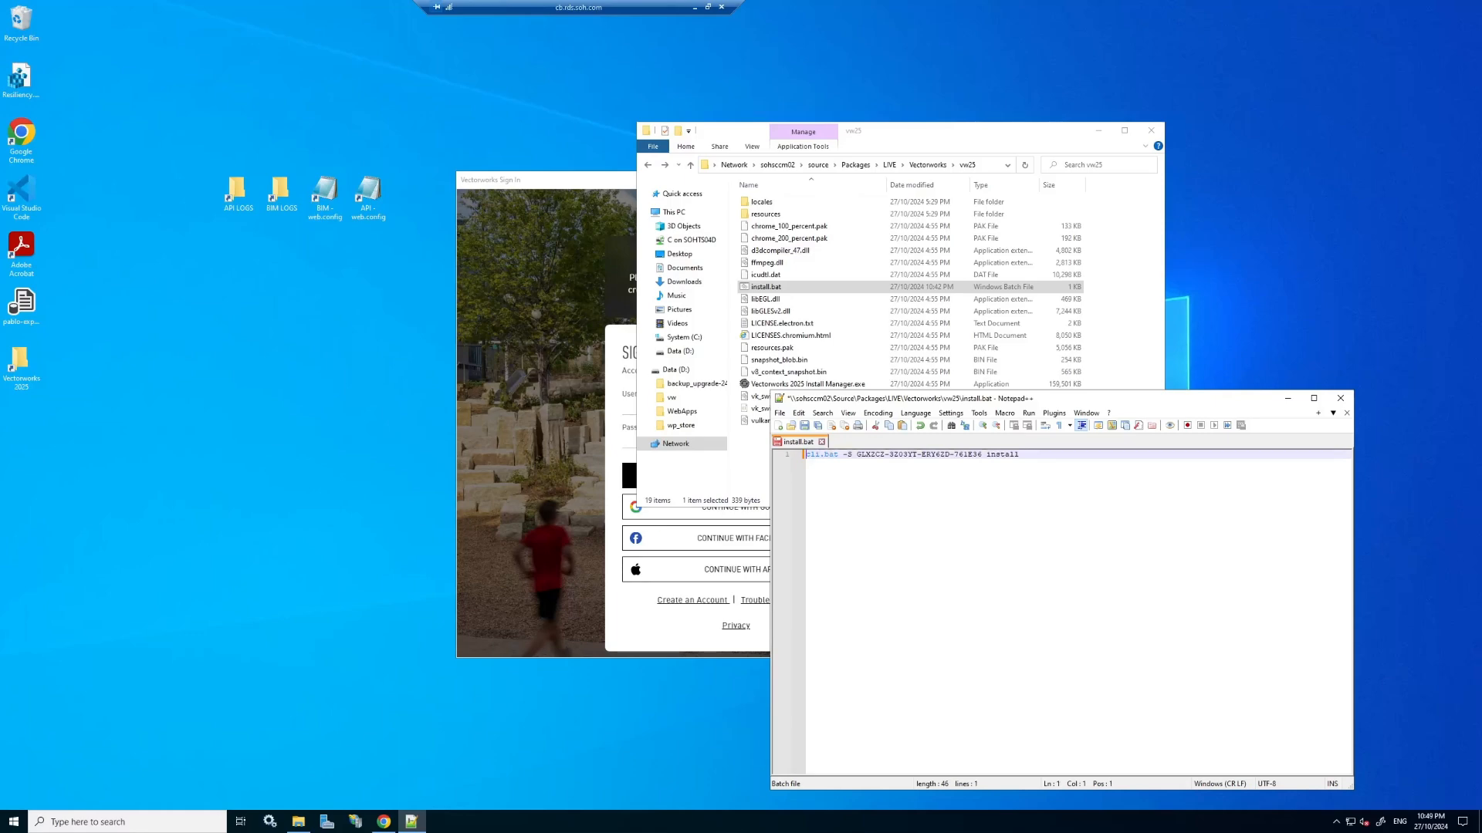